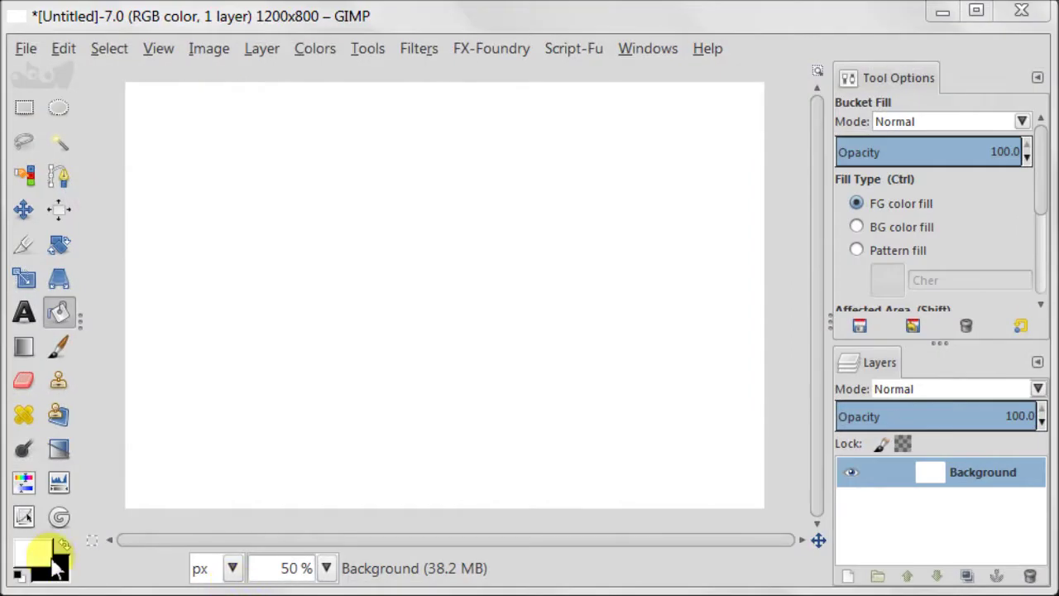
Bucket-fill the white 1200×800 Background layer with solid black
{"action": "left_click", "coordinate": [439, 284]}
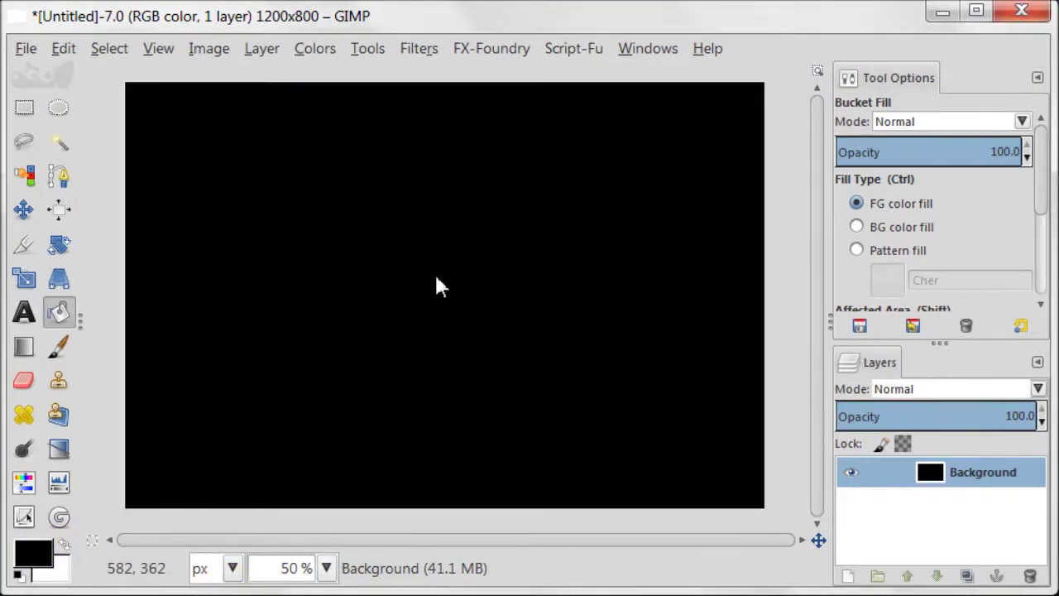
Add a transparent layer named 'Layer' above the black Background and switch to the Paintbrush
{"action": "left_click", "coordinate": [850, 577]}
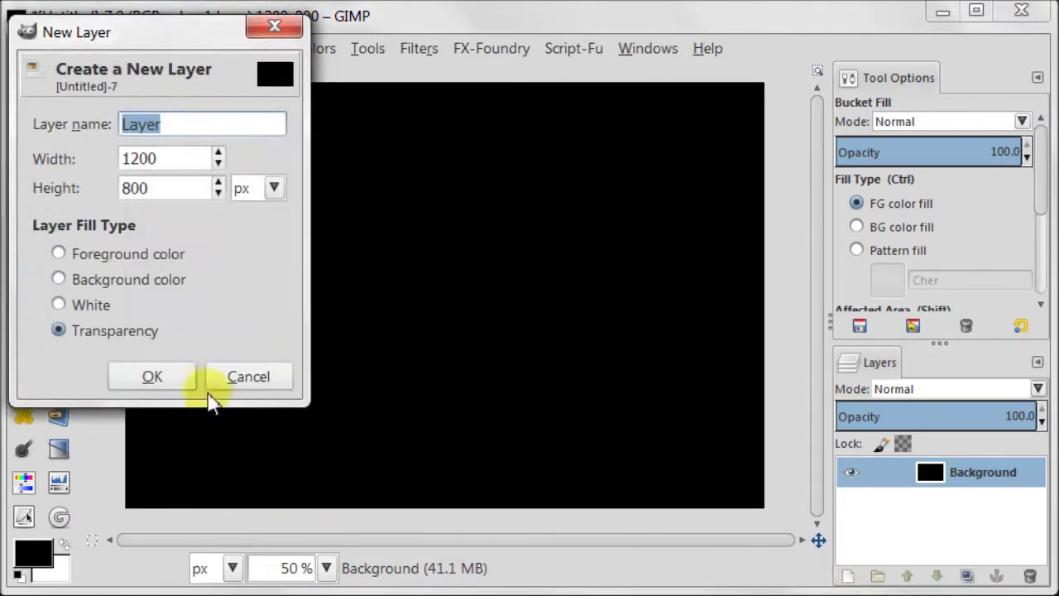
{"action": "left_click", "coordinate": [177, 379]}
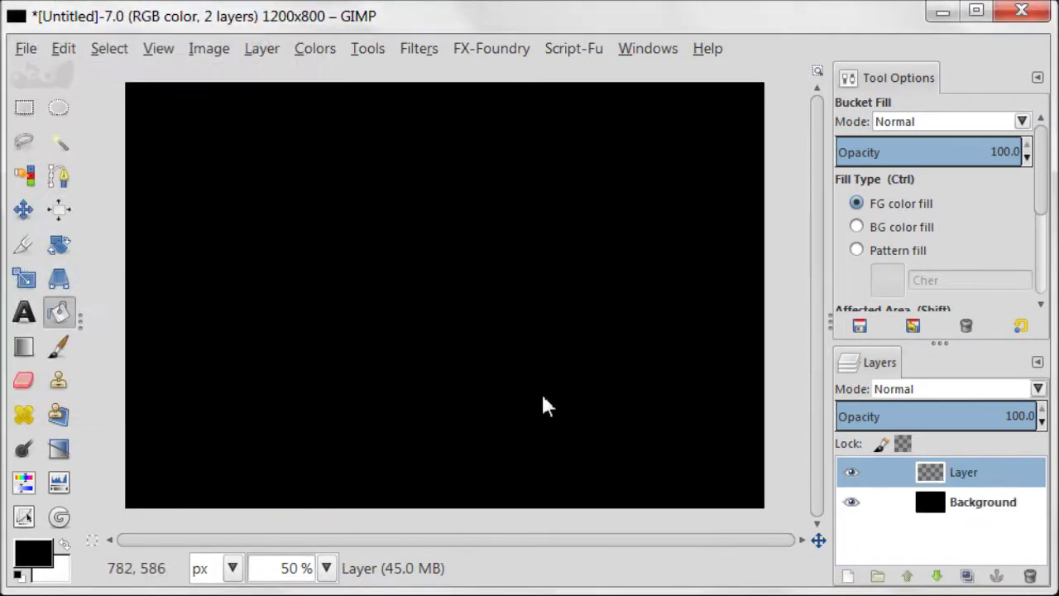
{"action": "left_click", "coordinate": [1017, 416]}
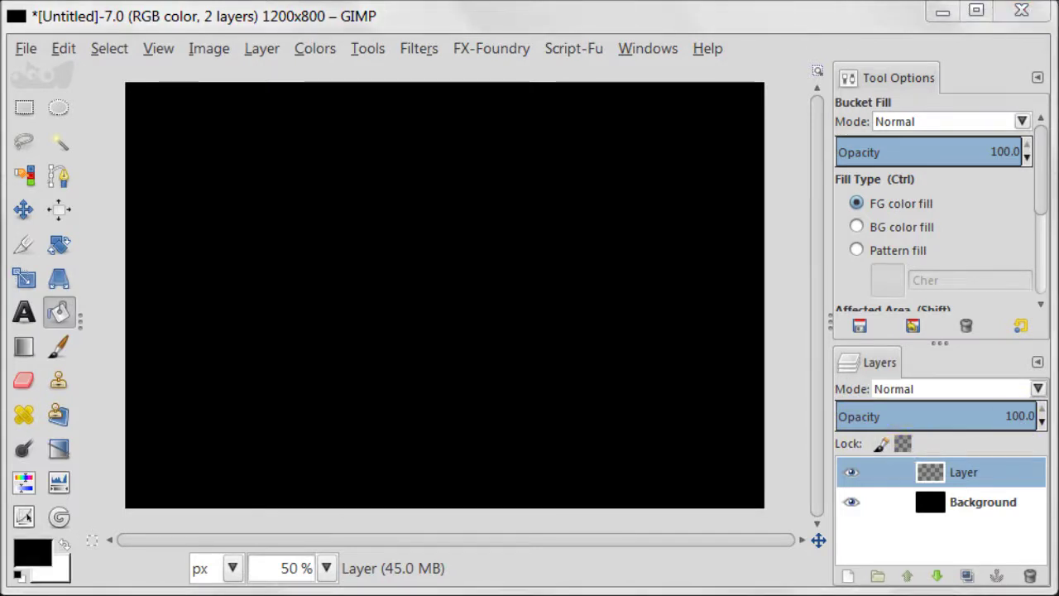
{"action": "left_click", "coordinate": [61, 347]}
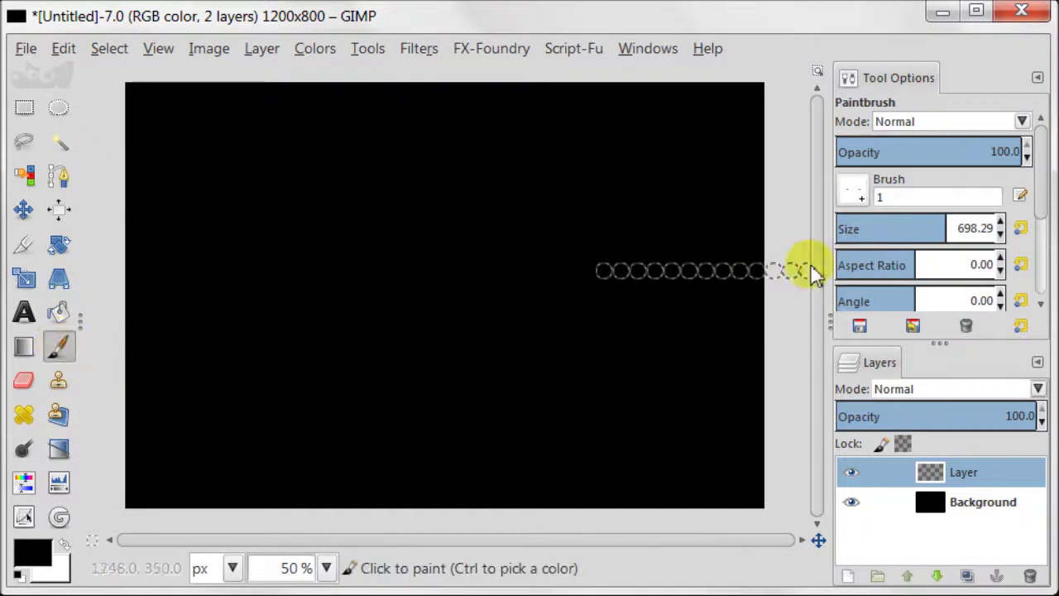
{"action": "left_click", "coordinate": [31, 554]}
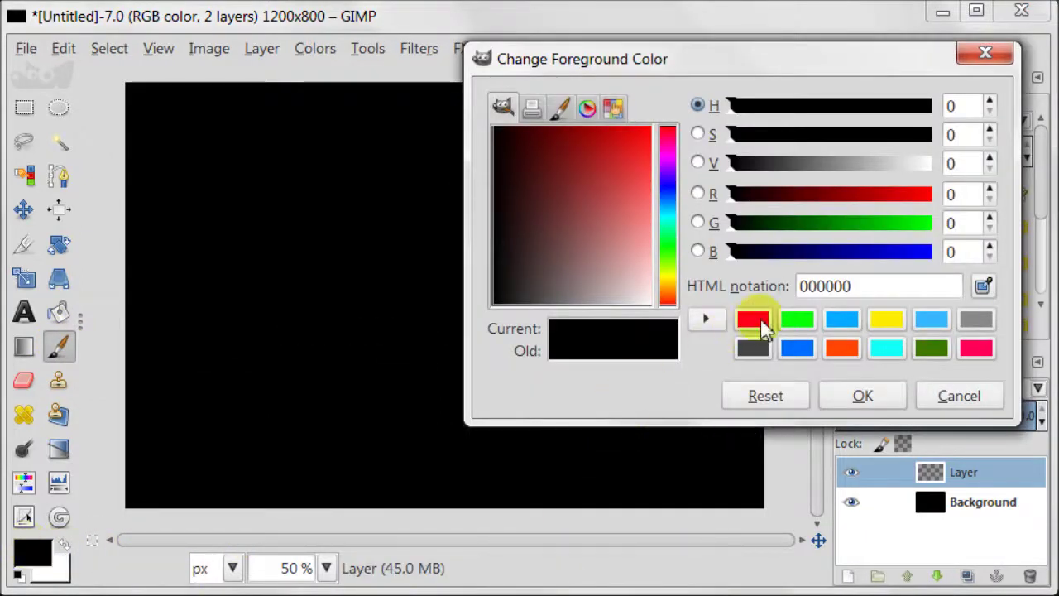
Set the foreground colour to red ff001f, then undo a test row of red dots
{"action": "left_click", "coordinate": [763, 327]}
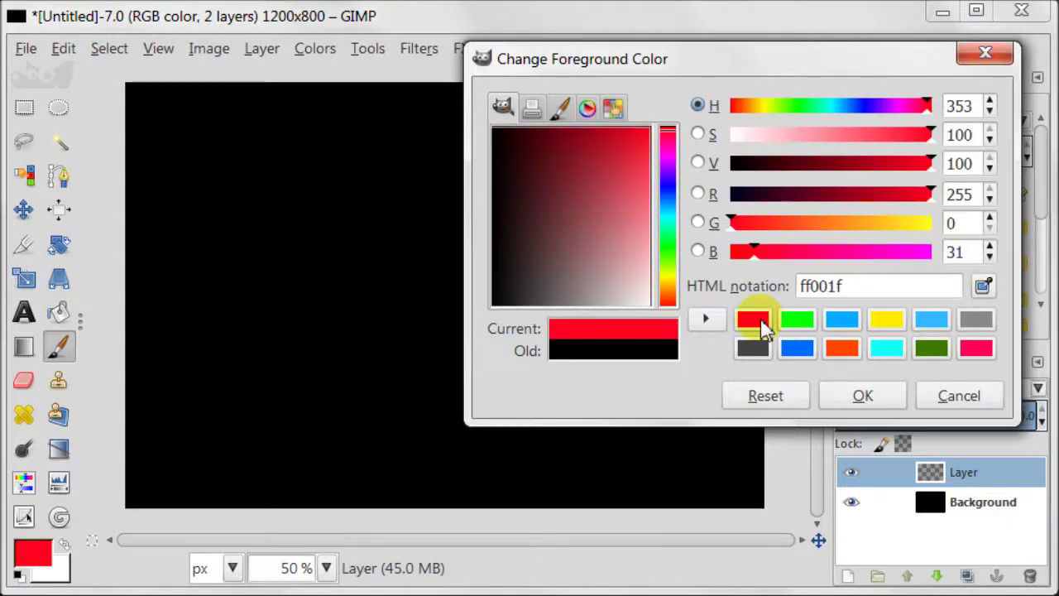
{"action": "left_click", "coordinate": [882, 400]}
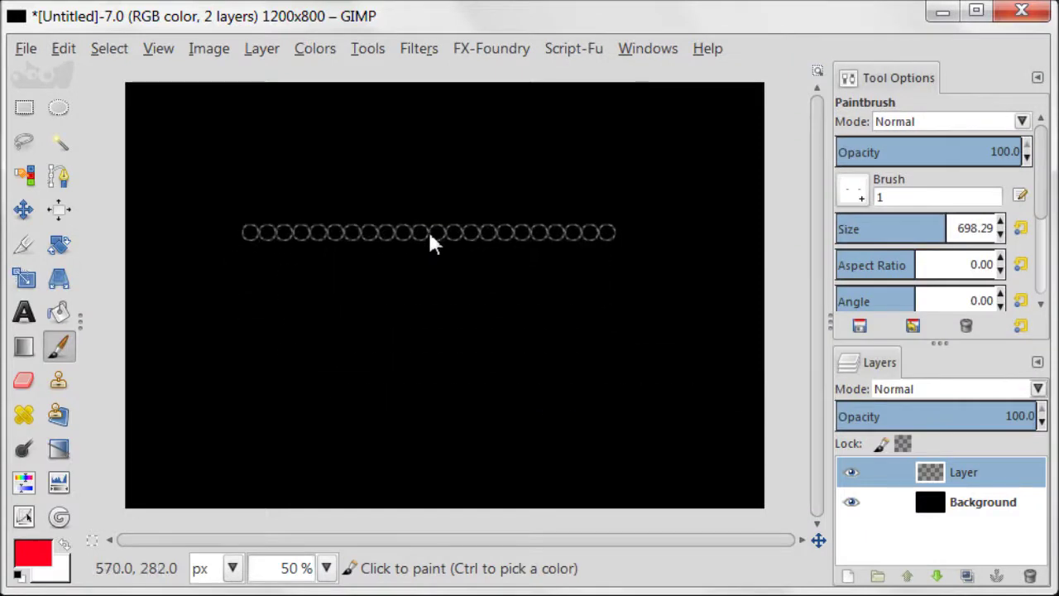
{"action": "left_click", "coordinate": [432, 206]}
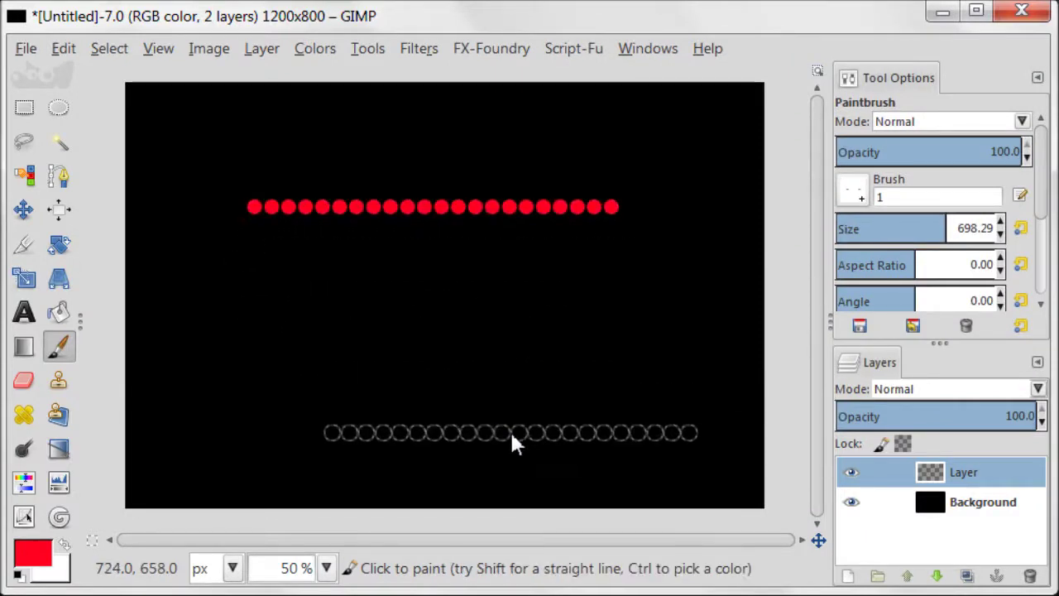
{"action": "left_click", "coordinate": [64, 48]}
{"action": "left_click", "coordinate": [75, 74]}
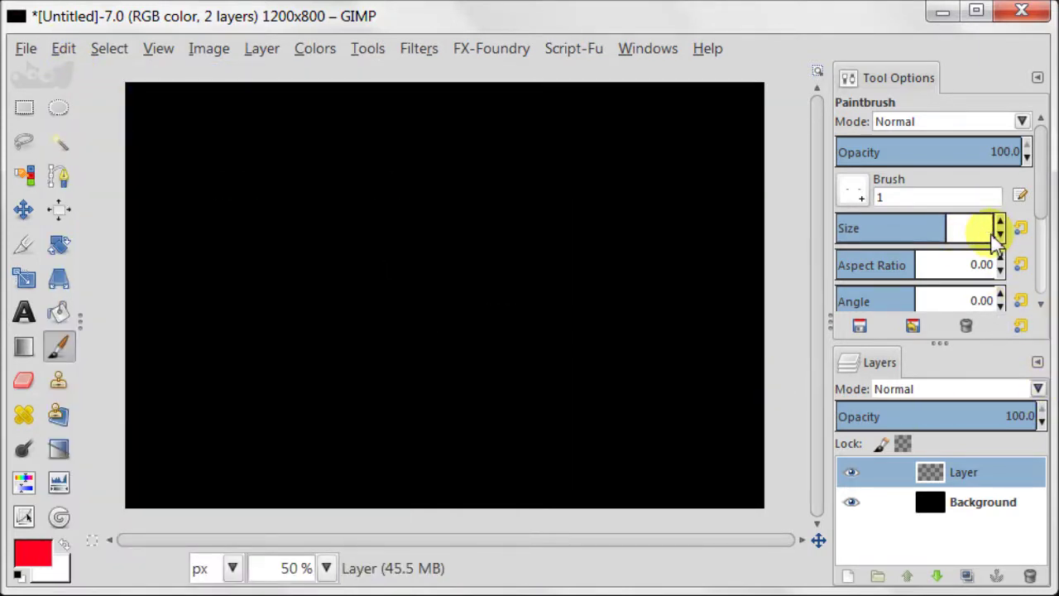
Set the brush to size 330 with Dynamics Random and Apply Jitter at amount 25
{"action": "key", "text": "Return"}
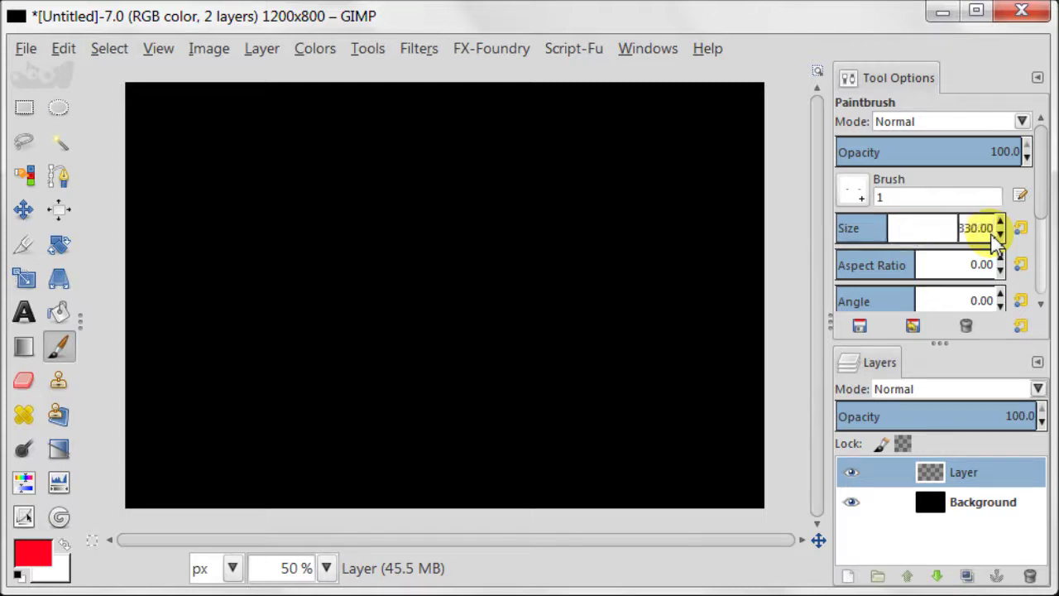
{"action": "left_click_drag", "start_coordinate": [1044, 197], "coordinate": [1040, 273]}
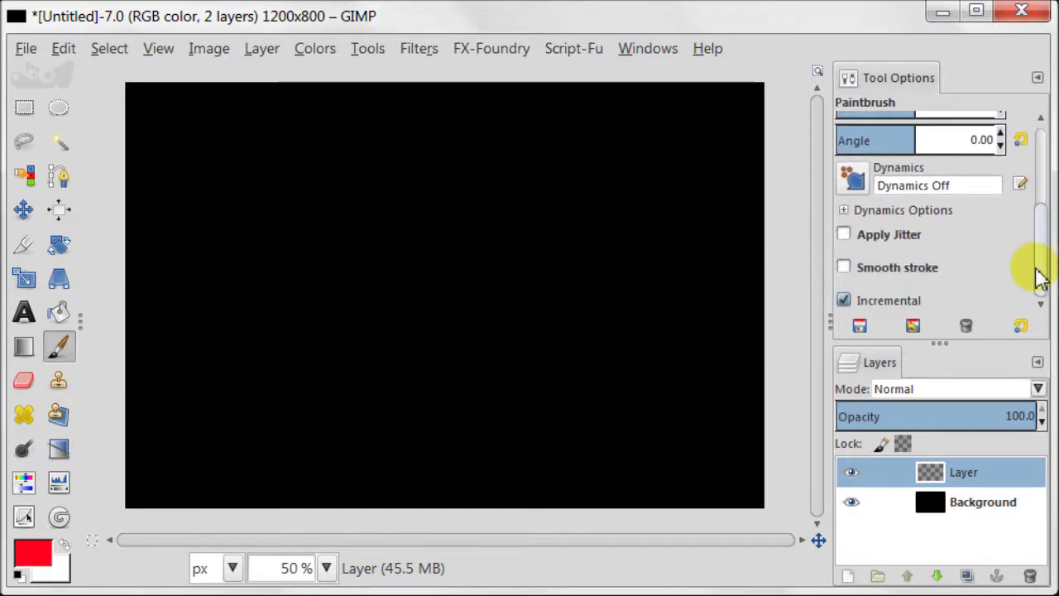
{"action": "left_click", "coordinate": [853, 177]}
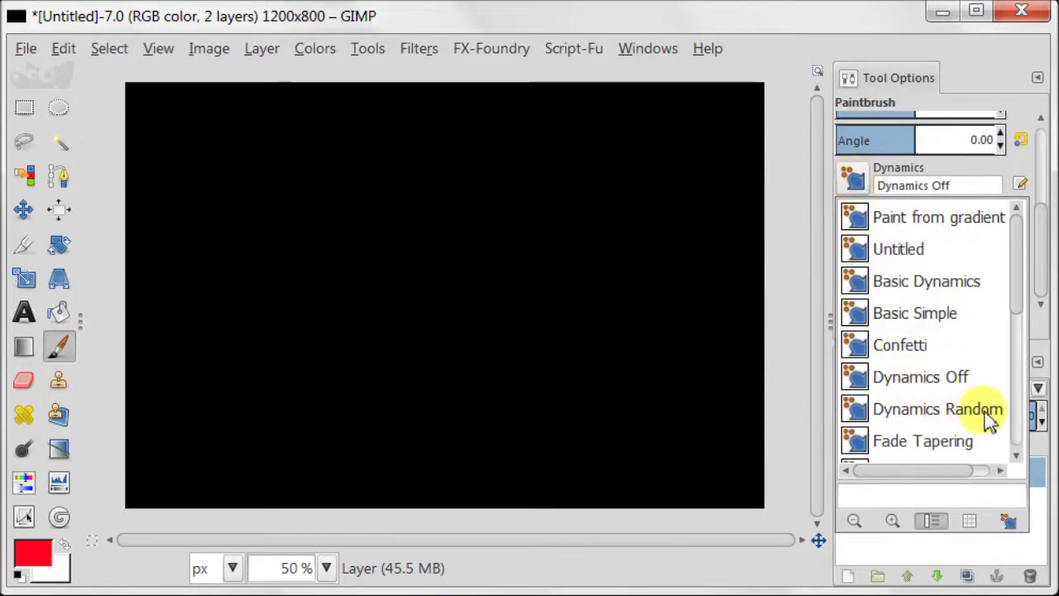
{"action": "left_click", "coordinate": [990, 418]}
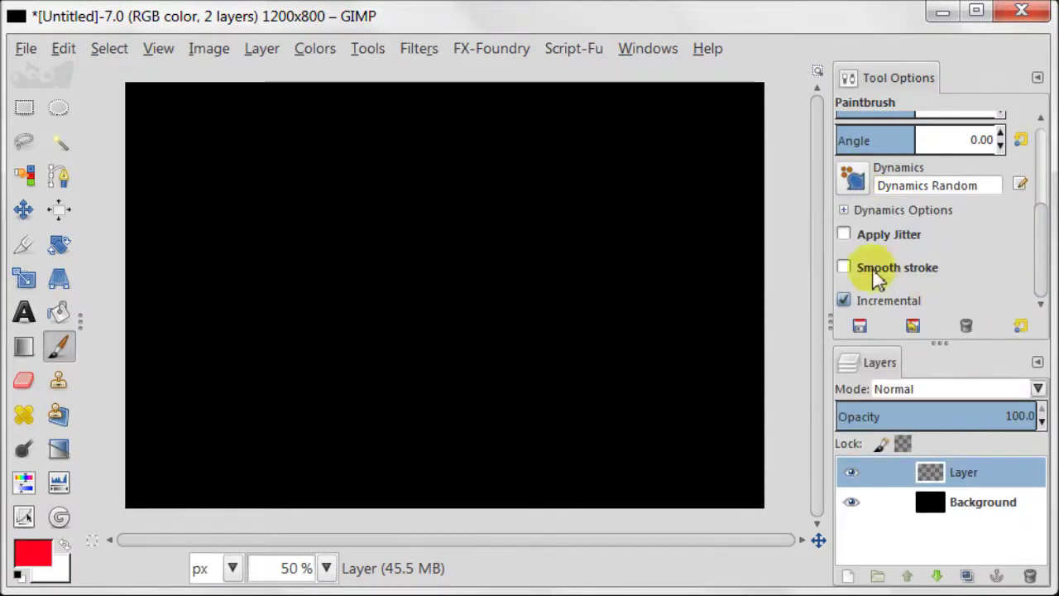
{"action": "left_click", "coordinate": [843, 234]}
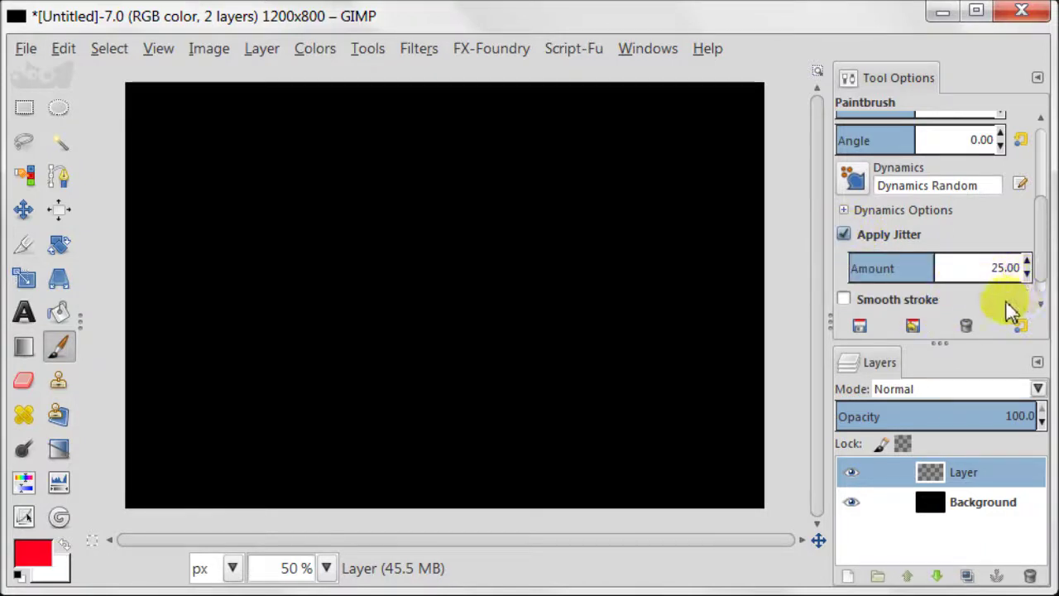
Paint many crisscrossing red dotted jittered streaks across the canvas on the transparent layer
{"action": "left_click_drag", "start_coordinate": [1040, 269], "coordinate": [1042, 295]}
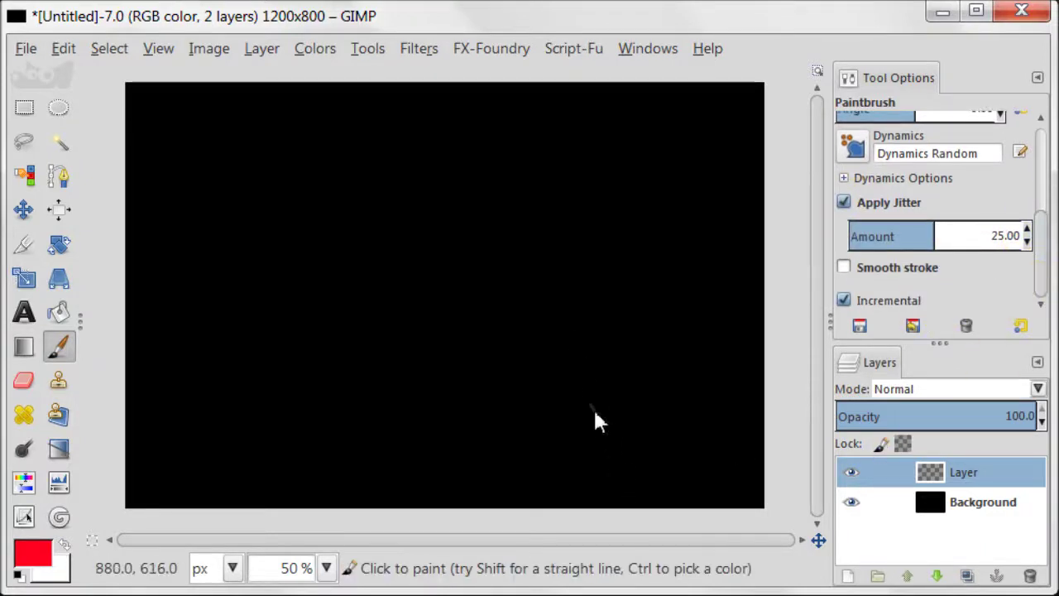
{"action": "left_click_drag", "start_coordinate": [340, 175], "coordinate": [371, 253]}
{"action": "mouse_move", "coordinate": [223, 145]}
{"action": "left_mouse_down"}
{"action": "mouse_move", "coordinate": [232, 208]}
{"action": "mouse_move", "coordinate": [637, 347]}
{"action": "mouse_move", "coordinate": [609, 417]}
{"action": "mouse_move", "coordinate": [619, 184]}
{"action": "mouse_move", "coordinate": [654, 177]}
{"action": "mouse_move", "coordinate": [581, 256]}
{"action": "mouse_move", "coordinate": [316, 406]}
{"action": "left_mouse_up"}
{"action": "mouse_move", "coordinate": [329, 311]}
{"action": "left_mouse_down"}
{"action": "mouse_move", "coordinate": [330, 410]}
{"action": "mouse_move", "coordinate": [360, 471]}
{"action": "mouse_move", "coordinate": [306, 458]}
{"action": "mouse_move", "coordinate": [207, 365]}
{"action": "mouse_move", "coordinate": [220, 397]}
{"action": "mouse_move", "coordinate": [330, 228]}
{"action": "mouse_move", "coordinate": [308, 116]}
{"action": "mouse_move", "coordinate": [318, 209]}
{"action": "mouse_move", "coordinate": [338, 239]}
{"action": "mouse_move", "coordinate": [383, 273]}
{"action": "mouse_move", "coordinate": [651, 268]}
{"action": "mouse_move", "coordinate": [666, 310]}
{"action": "mouse_move", "coordinate": [731, 115]}
{"action": "mouse_move", "coordinate": [693, 203]}
{"action": "mouse_move", "coordinate": [658, 417]}
{"action": "mouse_move", "coordinate": [690, 487]}
{"action": "mouse_move", "coordinate": [470, 329]}
{"action": "left_mouse_up"}
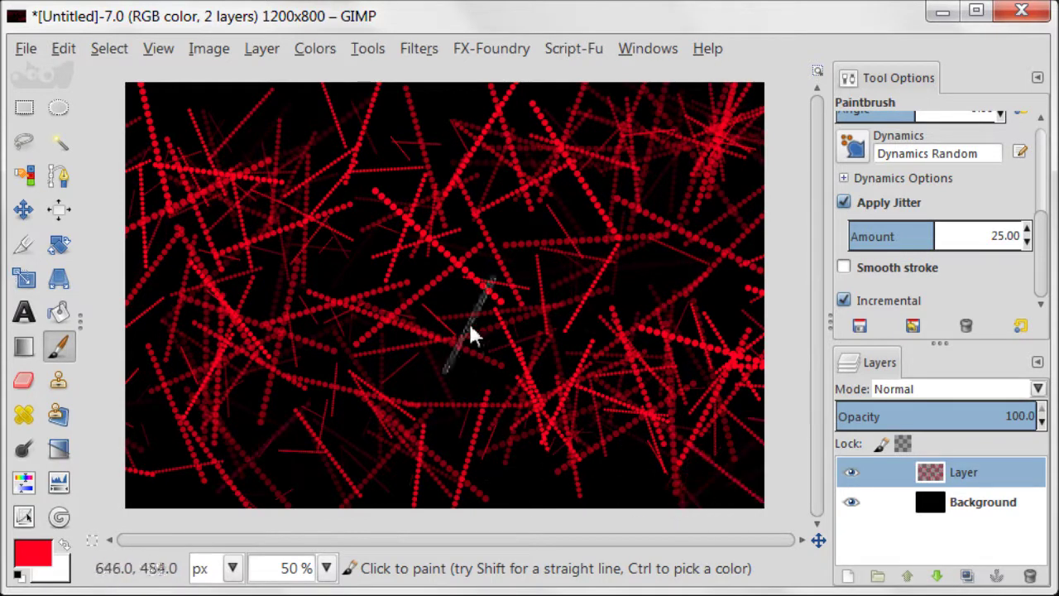
{"action": "mouse_move", "coordinate": [484, 475]}
{"action": "left_mouse_down"}
{"action": "mouse_move", "coordinate": [168, 473]}
{"action": "mouse_move", "coordinate": [310, 126]}
{"action": "mouse_move", "coordinate": [466, 228]}
{"action": "mouse_move", "coordinate": [485, 336]}
{"action": "mouse_move", "coordinate": [612, 285]}
{"action": "left_mouse_up"}
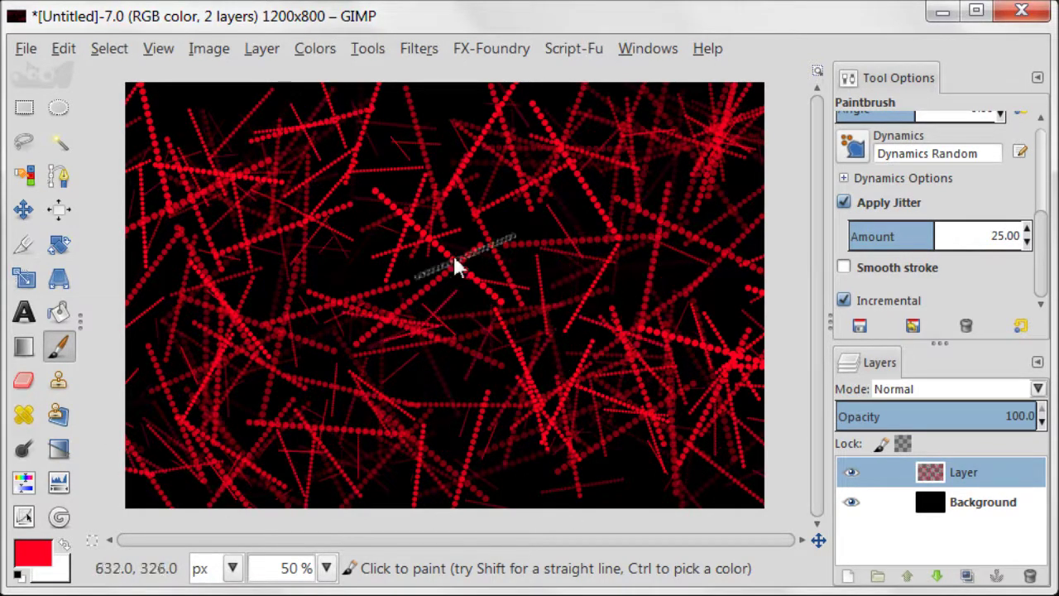
{"action": "left_click_drag", "start_coordinate": [458, 264], "coordinate": [356, 272]}
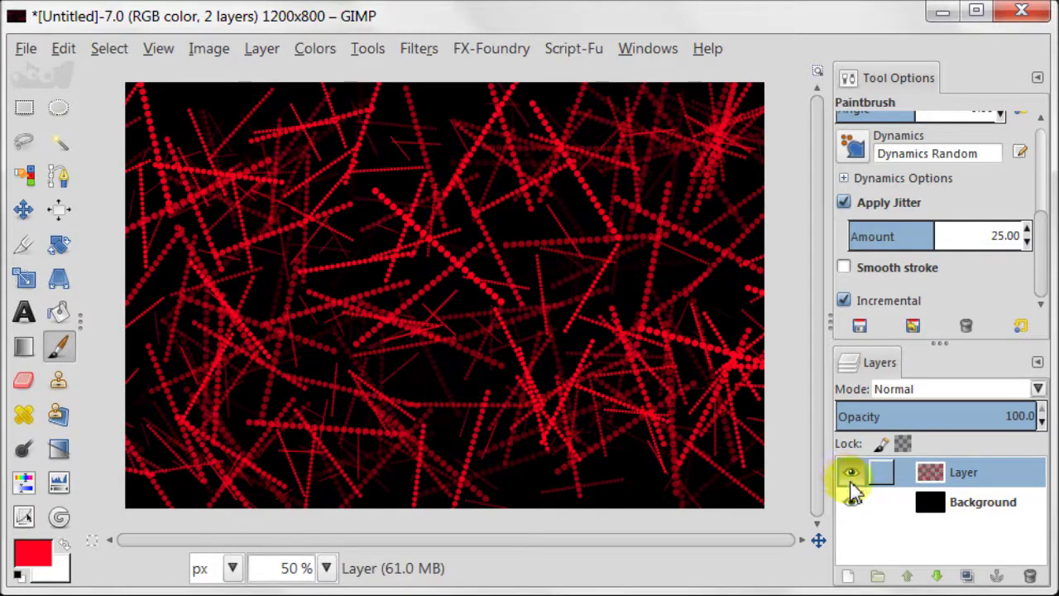
Add transparent Layer #1 on top and set the foreground colour to green 06ff06
{"action": "left_click", "coordinate": [846, 578]}
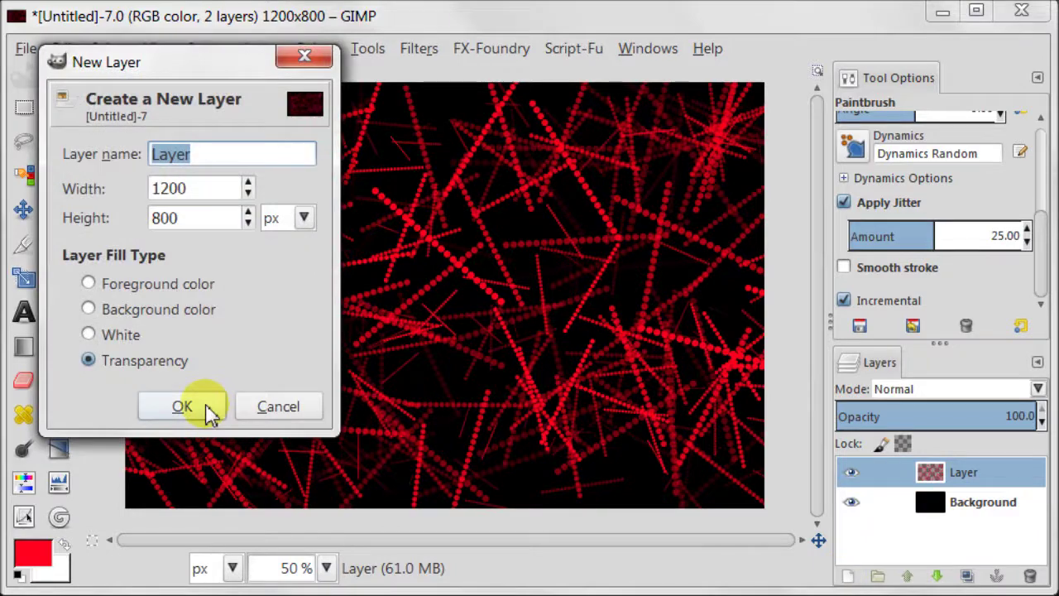
{"action": "left_click", "coordinate": [207, 406]}
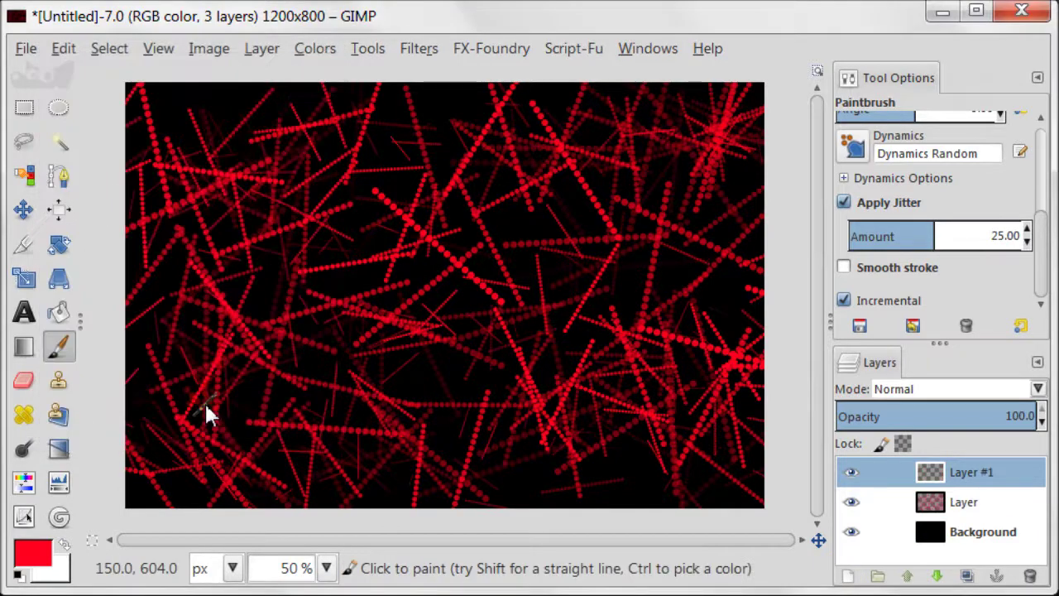
{"action": "left_click", "coordinate": [32, 562]}
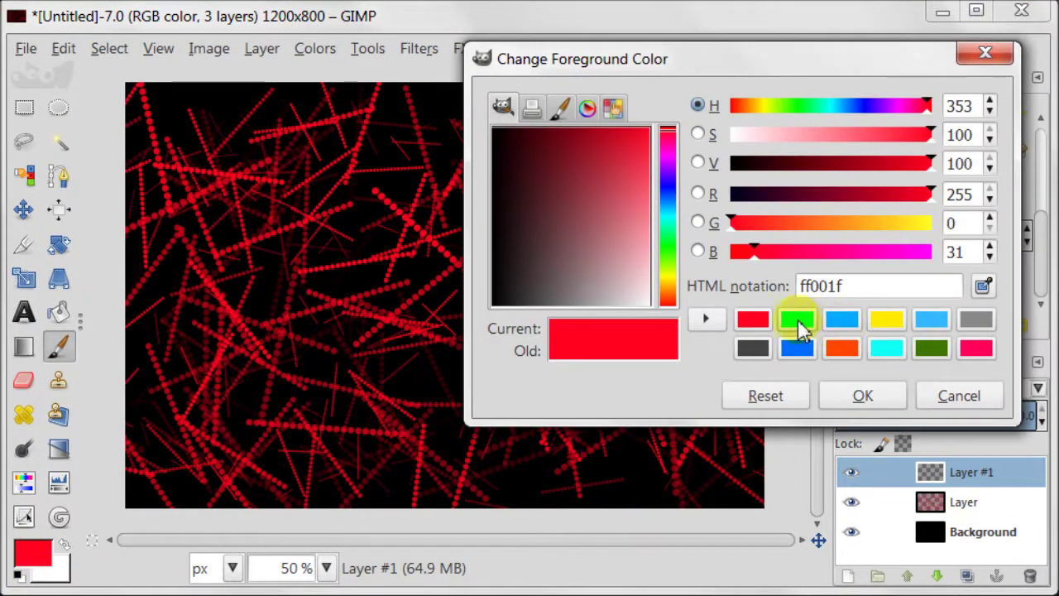
{"action": "left_click", "coordinate": [799, 322]}
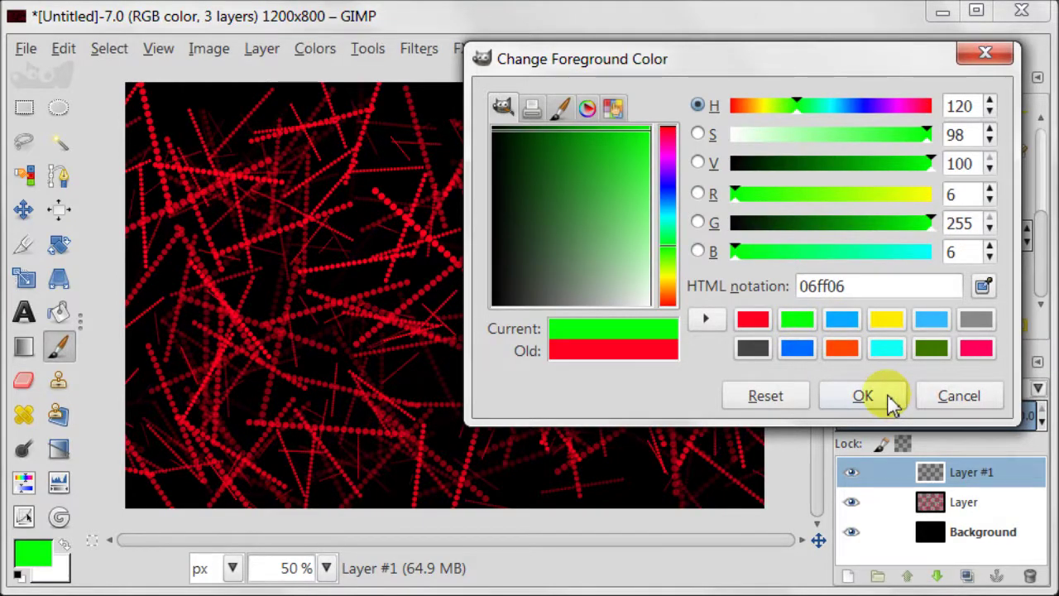
{"action": "left_click", "coordinate": [863, 395]}
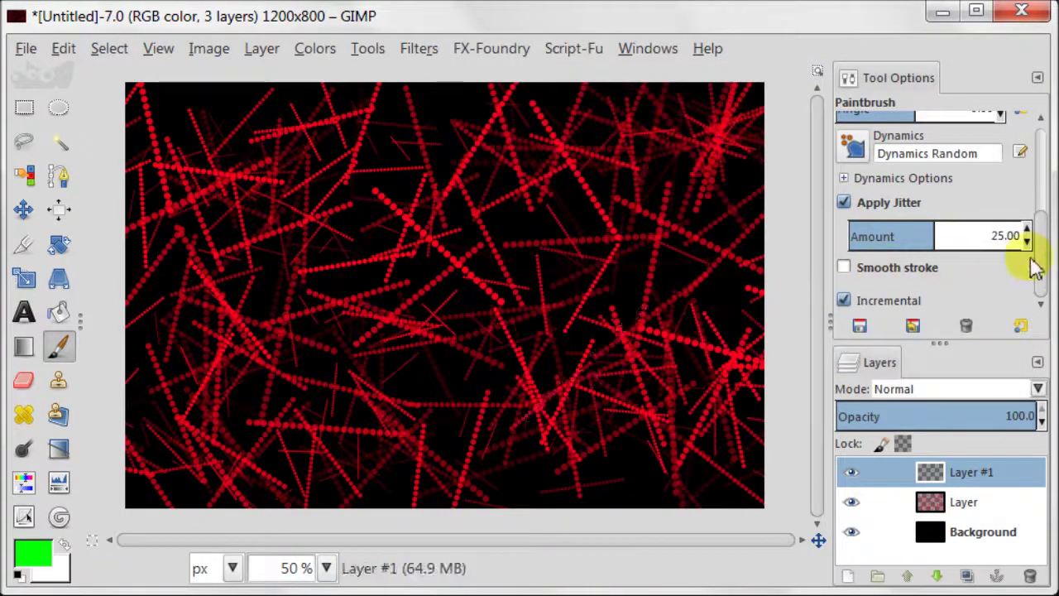
Reduce the paintbrush size to 280
{"action": "left_click_drag", "start_coordinate": [1039, 251], "coordinate": [1041, 161]}
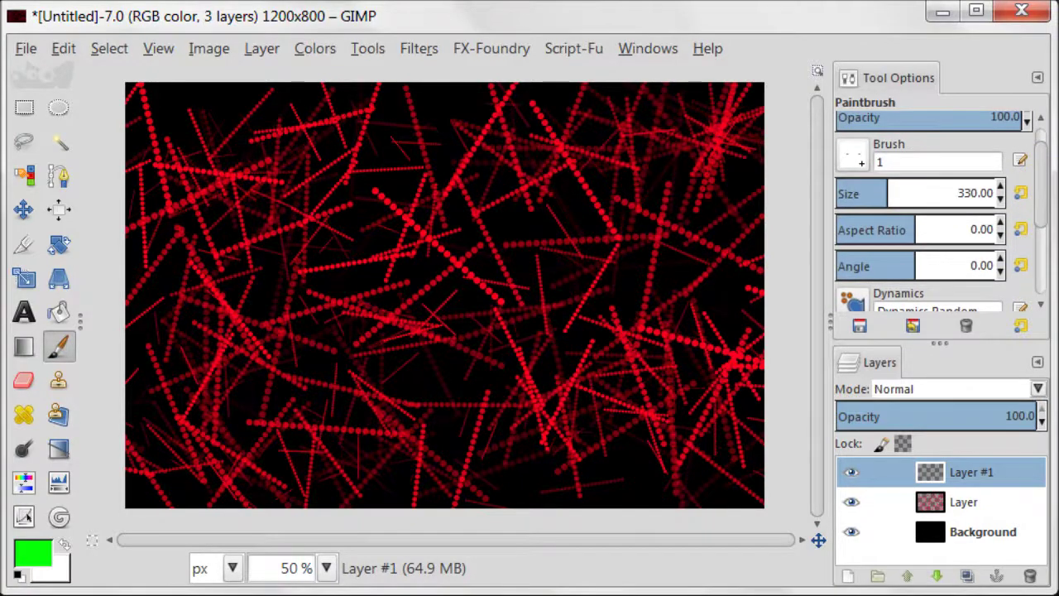
{"action": "left_click", "coordinate": [906, 203]}
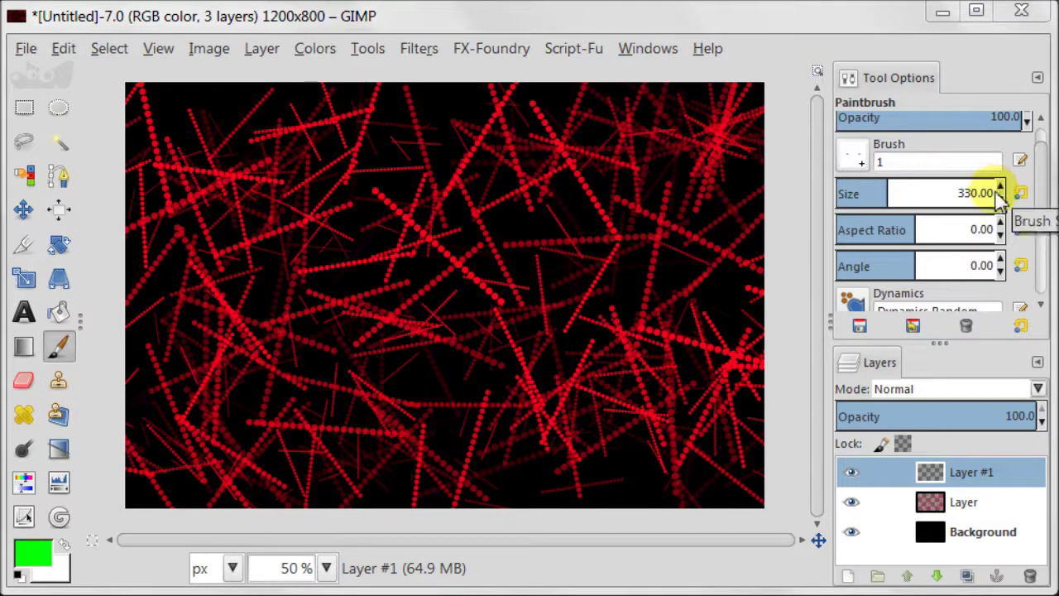
{"action": "key", "text": "BackSpace"}
{"action": "key", "text": "BackSpace"}
{"action": "key", "text": "BackSpace"}
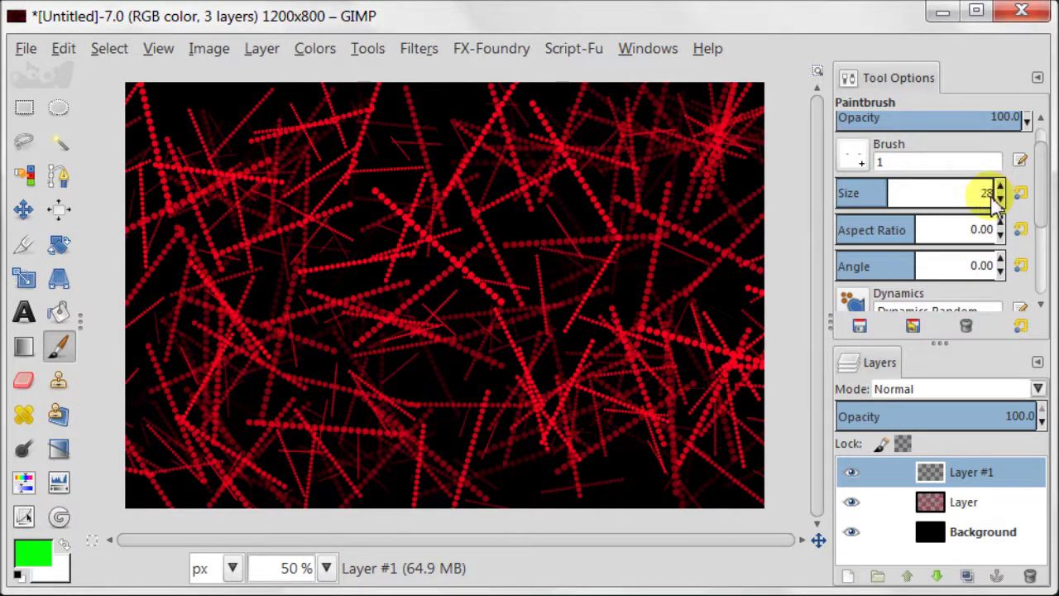
{"action": "key", "text": "Return"}
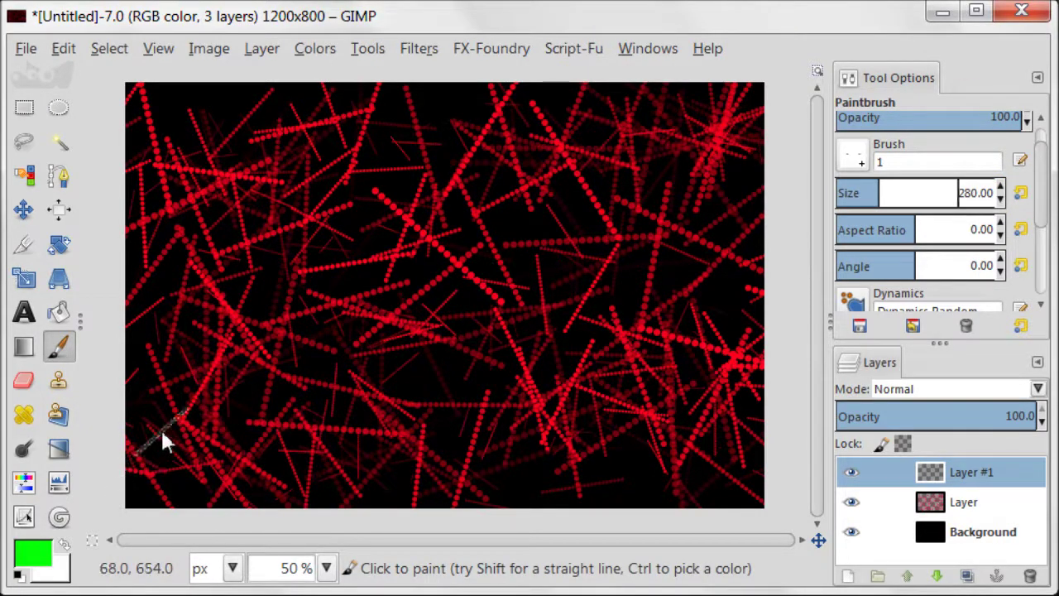
Paint green dotted streaks across the lower canvas, upper right and lower left on Layer #1
{"action": "mouse_move", "coordinate": [173, 429]}
{"action": "left_mouse_down"}
{"action": "mouse_move", "coordinate": [357, 472]}
{"action": "mouse_move", "coordinate": [644, 474]}
{"action": "mouse_move", "coordinate": [724, 435]}
{"action": "mouse_move", "coordinate": [730, 468]}
{"action": "left_mouse_up"}
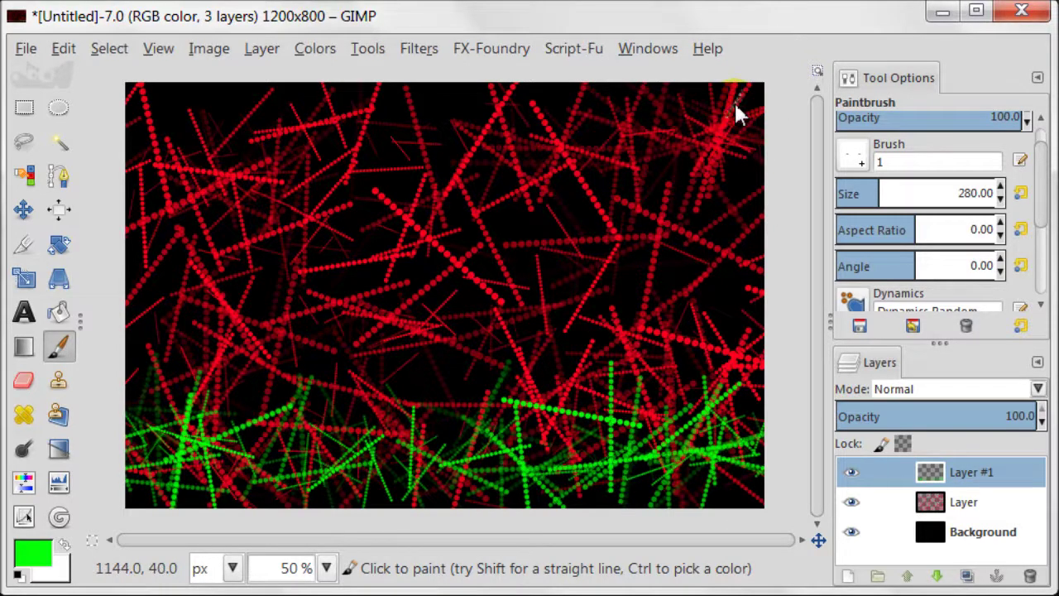
{"action": "mouse_move", "coordinate": [733, 100]}
{"action": "left_mouse_down"}
{"action": "mouse_move", "coordinate": [725, 133]}
{"action": "mouse_move", "coordinate": [678, 139]}
{"action": "mouse_move", "coordinate": [188, 136]}
{"action": "mouse_move", "coordinate": [216, 152]}
{"action": "mouse_move", "coordinate": [306, 124]}
{"action": "mouse_move", "coordinate": [435, 137]}
{"action": "mouse_move", "coordinate": [429, 100]}
{"action": "mouse_move", "coordinate": [424, 128]}
{"action": "mouse_move", "coordinate": [725, 180]}
{"action": "left_mouse_up"}
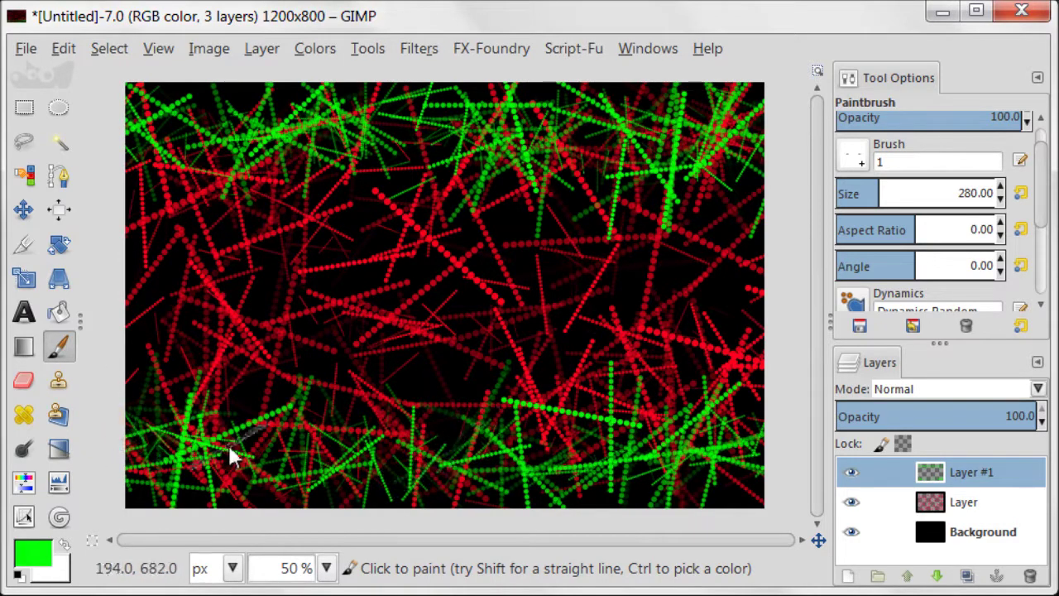
{"action": "left_click_drag", "start_coordinate": [234, 454], "coordinate": [304, 481]}
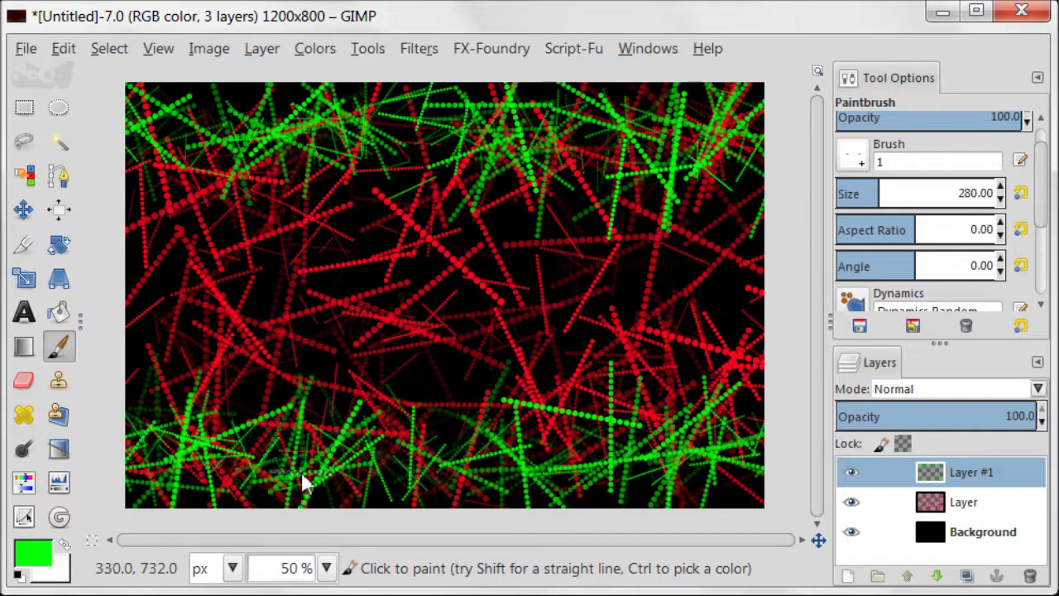
Add transparent Layer #2, set the foreground to light blue 06aaff and brush size 440
{"action": "left_click", "coordinate": [847, 577]}
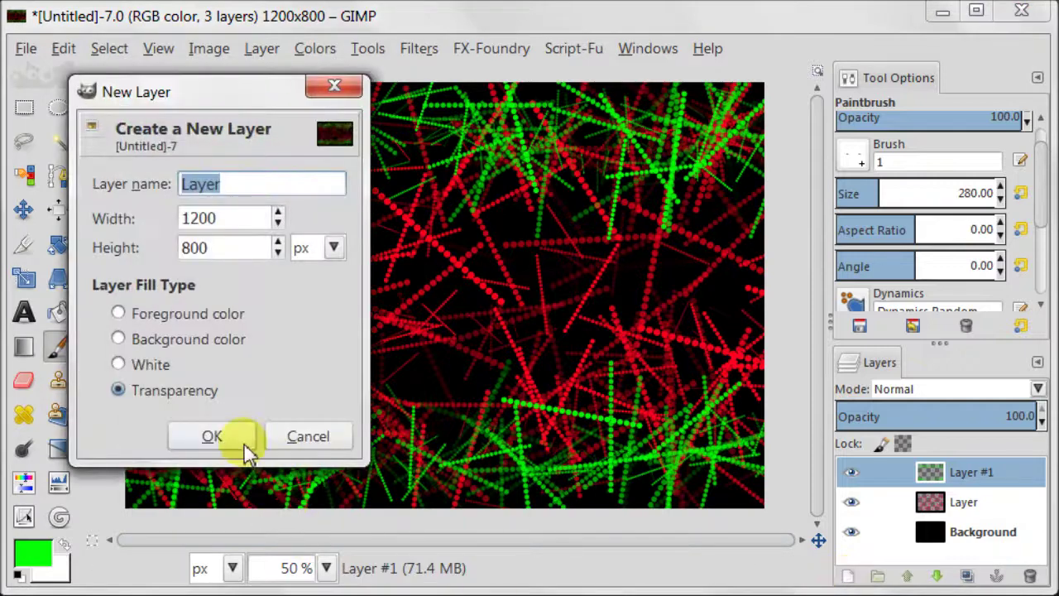
{"action": "left_click", "coordinate": [237, 435]}
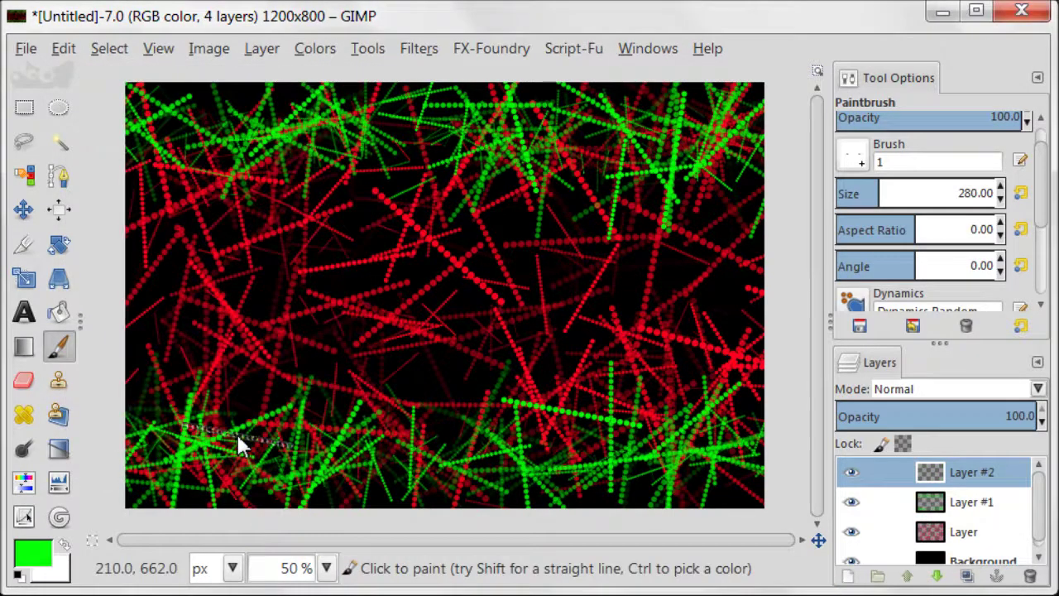
{"action": "left_click", "coordinate": [37, 555]}
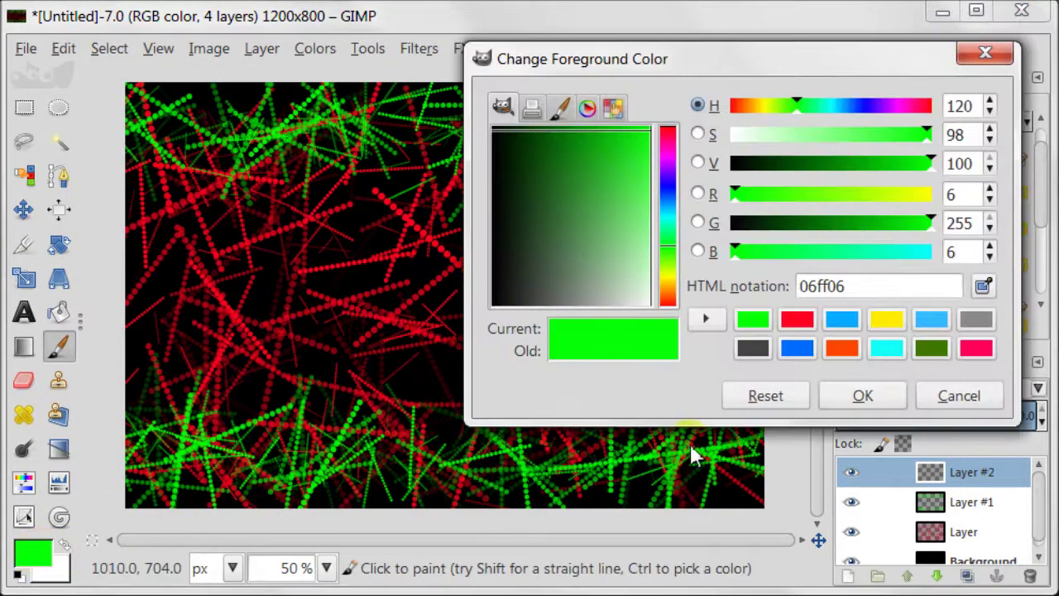
{"action": "left_click", "coordinate": [846, 318]}
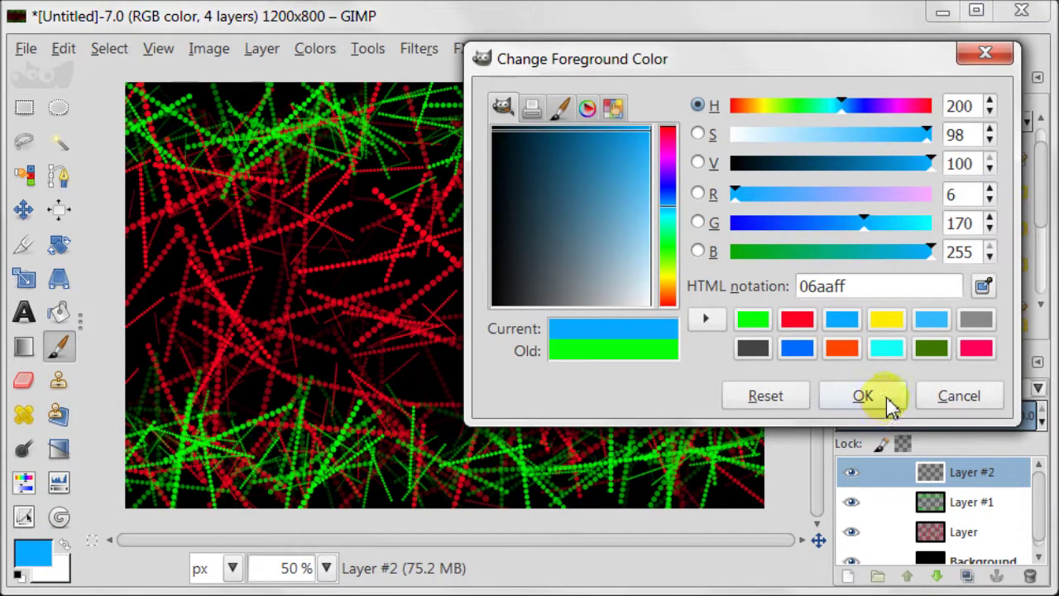
{"action": "left_click", "coordinate": [889, 398]}
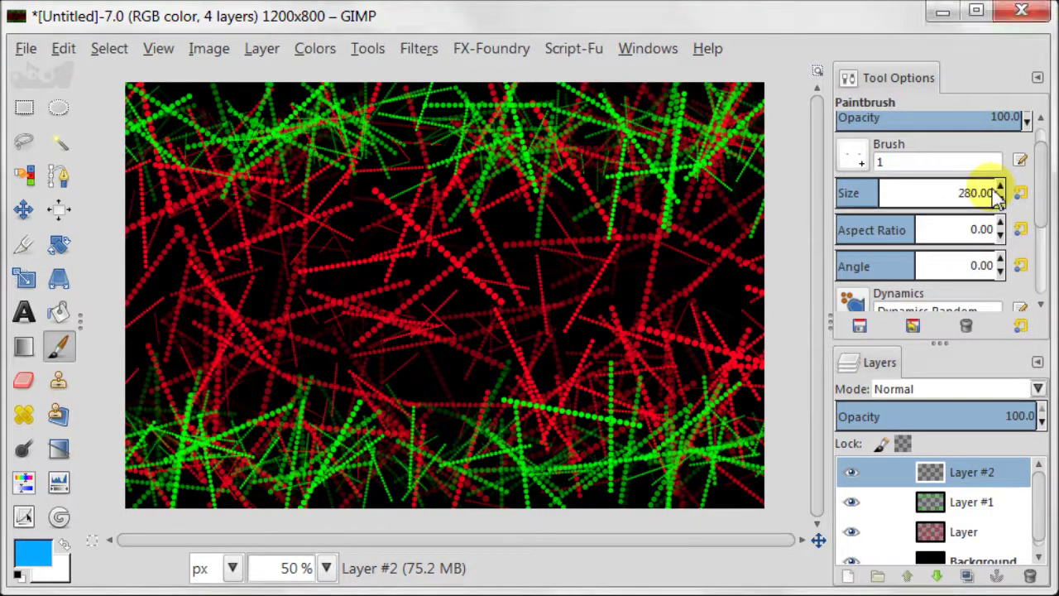
{"action": "key", "text": "BackSpace"}
{"action": "key", "text": "BackSpace"}
{"action": "key", "text": "BackSpace"}
{"action": "key", "text": "Return"}
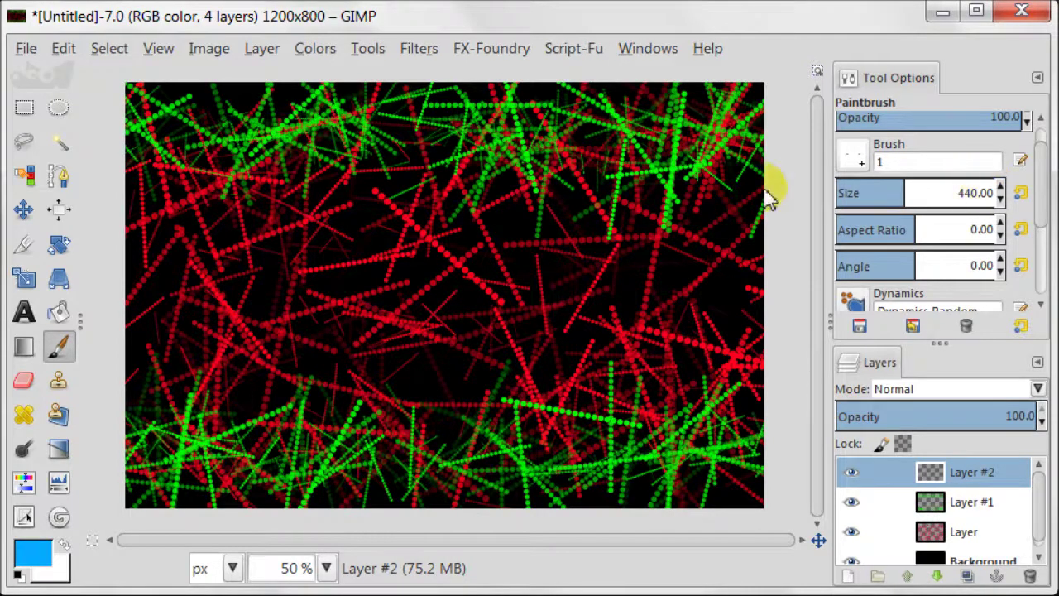
Paint a band of large light-blue dotted streaks across the canvas middle on Layer #2
{"action": "mouse_move", "coordinate": [178, 250]}
{"action": "left_mouse_down"}
{"action": "mouse_move", "coordinate": [184, 272]}
{"action": "mouse_move", "coordinate": [361, 303]}
{"action": "mouse_move", "coordinate": [496, 303]}
{"action": "mouse_move", "coordinate": [641, 234]}
{"action": "mouse_move", "coordinate": [501, 322]}
{"action": "mouse_move", "coordinate": [355, 265]}
{"action": "mouse_move", "coordinate": [437, 229]}
{"action": "mouse_move", "coordinate": [649, 226]}
{"action": "mouse_move", "coordinate": [702, 262]}
{"action": "mouse_move", "coordinate": [219, 374]}
{"action": "mouse_move", "coordinate": [388, 385]}
{"action": "mouse_move", "coordinate": [437, 400]}
{"action": "mouse_move", "coordinate": [566, 222]}
{"action": "mouse_move", "coordinate": [404, 227]}
{"action": "mouse_move", "coordinate": [321, 260]}
{"action": "mouse_move", "coordinate": [439, 303]}
{"action": "left_mouse_up"}
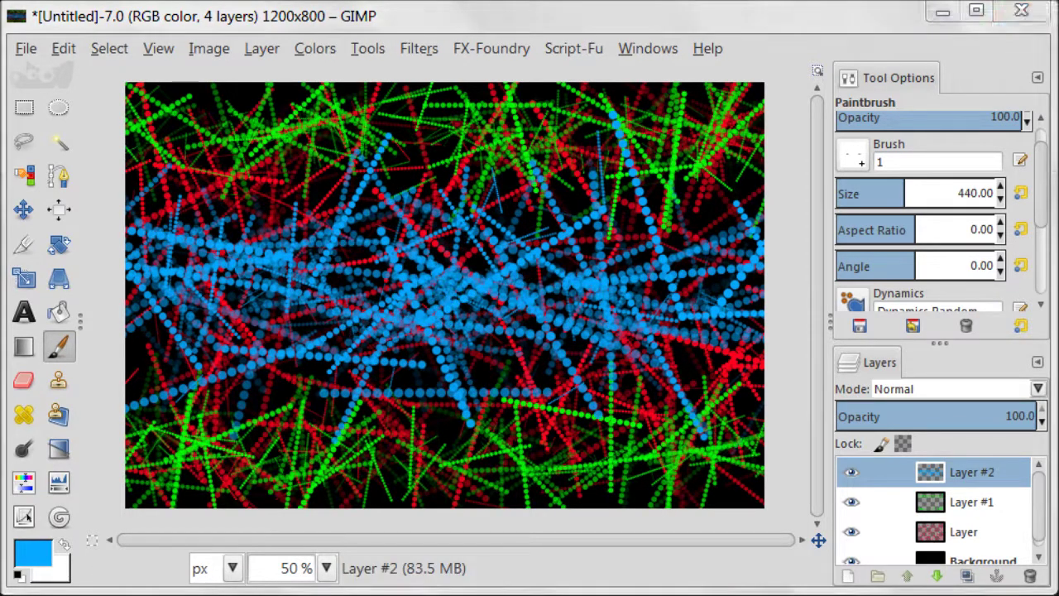
Start adding another new layer
{"action": "left_click", "coordinate": [850, 578]}
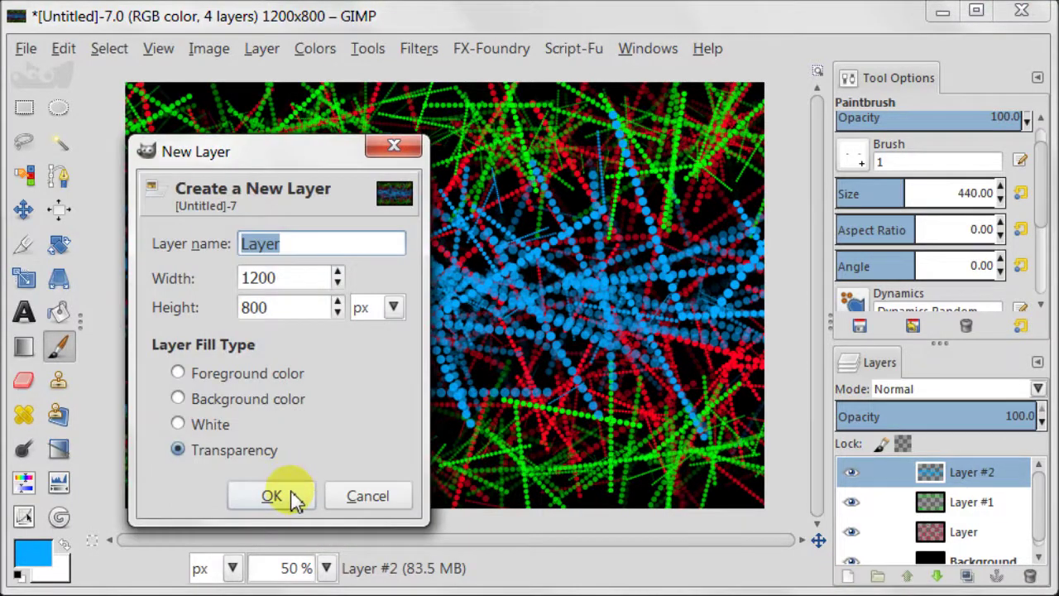
Create transparent Layer #3 and set the foreground colour to yellow ffec00
{"action": "left_click", "coordinate": [294, 496]}
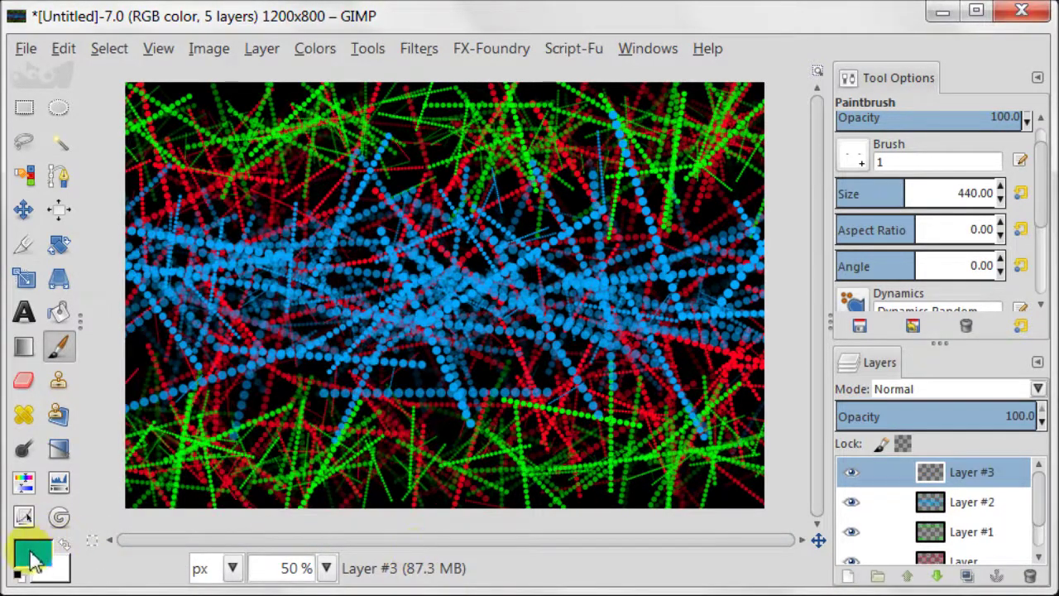
{"action": "left_click", "coordinate": [33, 561]}
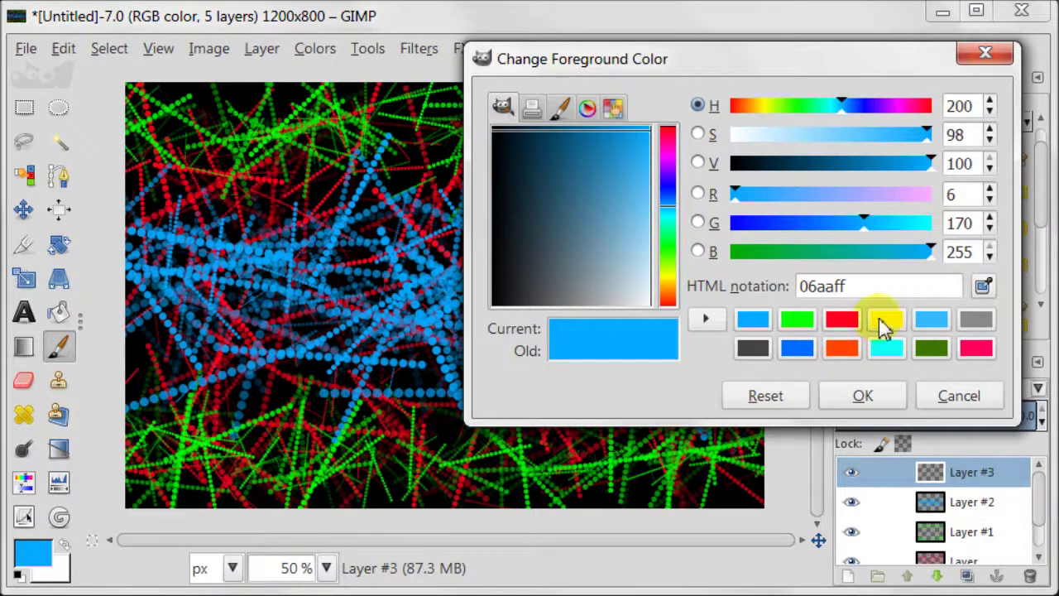
{"action": "left_click", "coordinate": [884, 325]}
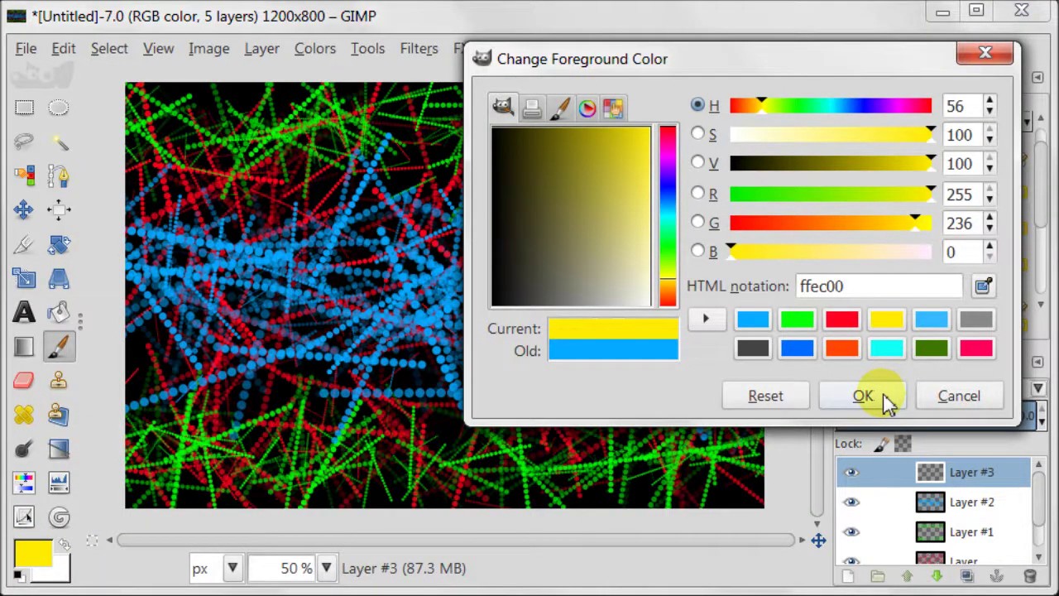
{"action": "left_click", "coordinate": [863, 396]}
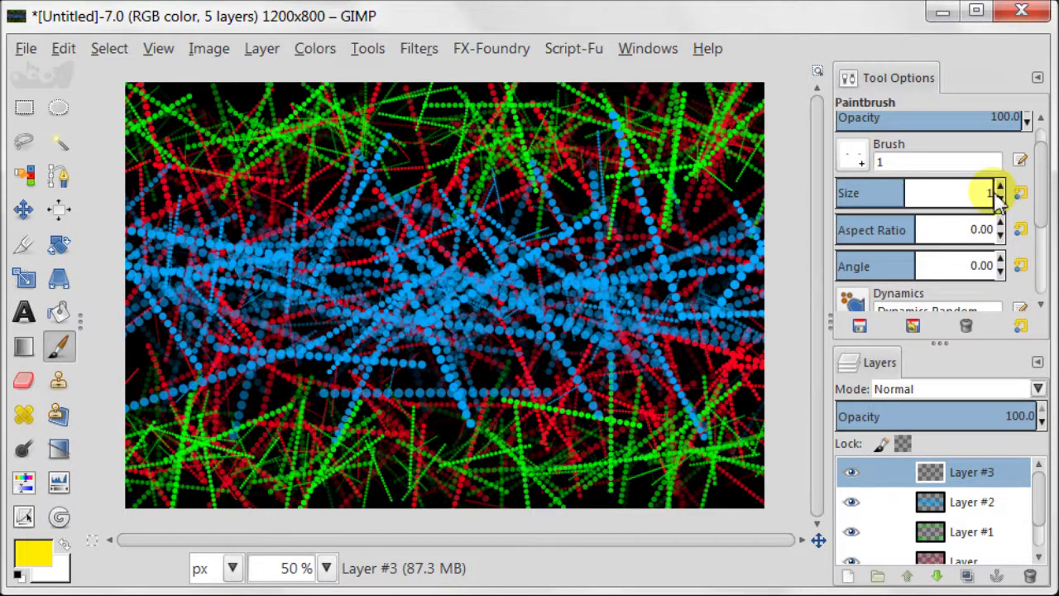
Set the brush size to 125 and paint four thin yellow streaks across the canvas on Layer #3
{"action": "key", "text": "Return"}
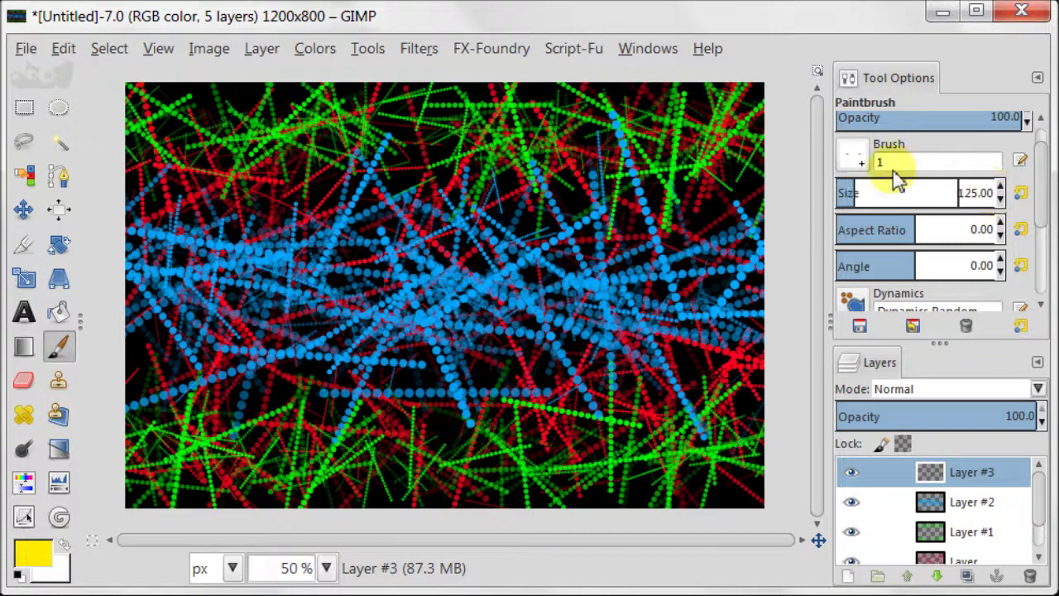
{"action": "mouse_move", "coordinate": [204, 121]}
{"action": "left_mouse_down"}
{"action": "mouse_move", "coordinate": [197, 154]}
{"action": "mouse_move", "coordinate": [239, 190]}
{"action": "mouse_move", "coordinate": [377, 249]}
{"action": "mouse_move", "coordinate": [647, 119]}
{"action": "mouse_move", "coordinate": [690, 184]}
{"action": "mouse_move", "coordinate": [653, 258]}
{"action": "mouse_move", "coordinate": [683, 299]}
{"action": "mouse_move", "coordinate": [693, 460]}
{"action": "left_mouse_up"}
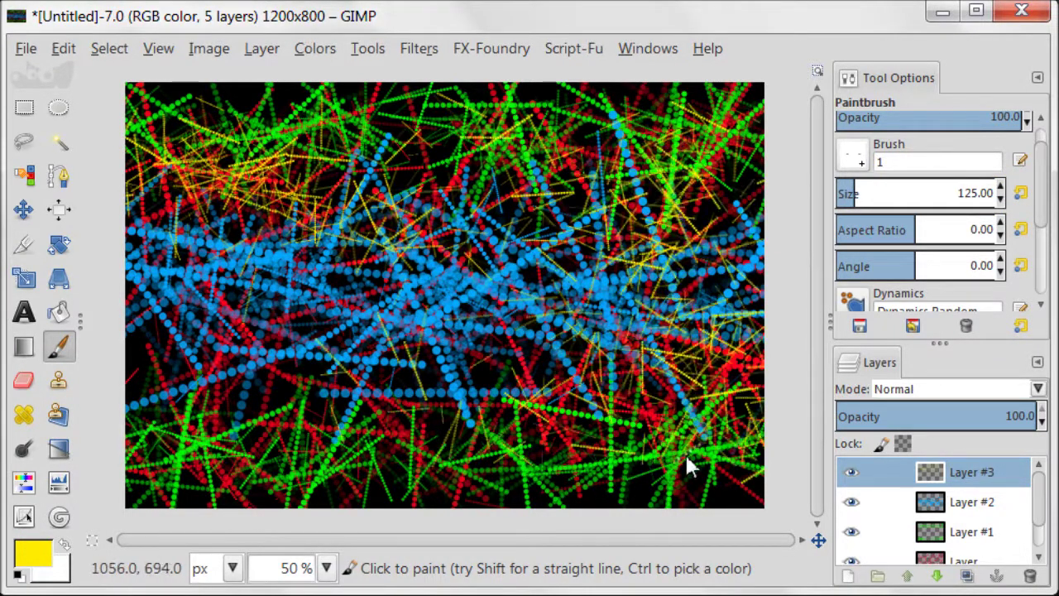
{"action": "mouse_move", "coordinate": [486, 281]}
{"action": "left_mouse_down"}
{"action": "mouse_move", "coordinate": [432, 338]}
{"action": "mouse_move", "coordinate": [353, 351]}
{"action": "mouse_move", "coordinate": [207, 232]}
{"action": "mouse_move", "coordinate": [170, 246]}
{"action": "mouse_move", "coordinate": [257, 430]}
{"action": "mouse_move", "coordinate": [514, 355]}
{"action": "mouse_move", "coordinate": [449, 418]}
{"action": "mouse_move", "coordinate": [635, 495]}
{"action": "mouse_move", "coordinate": [718, 511]}
{"action": "left_mouse_up"}
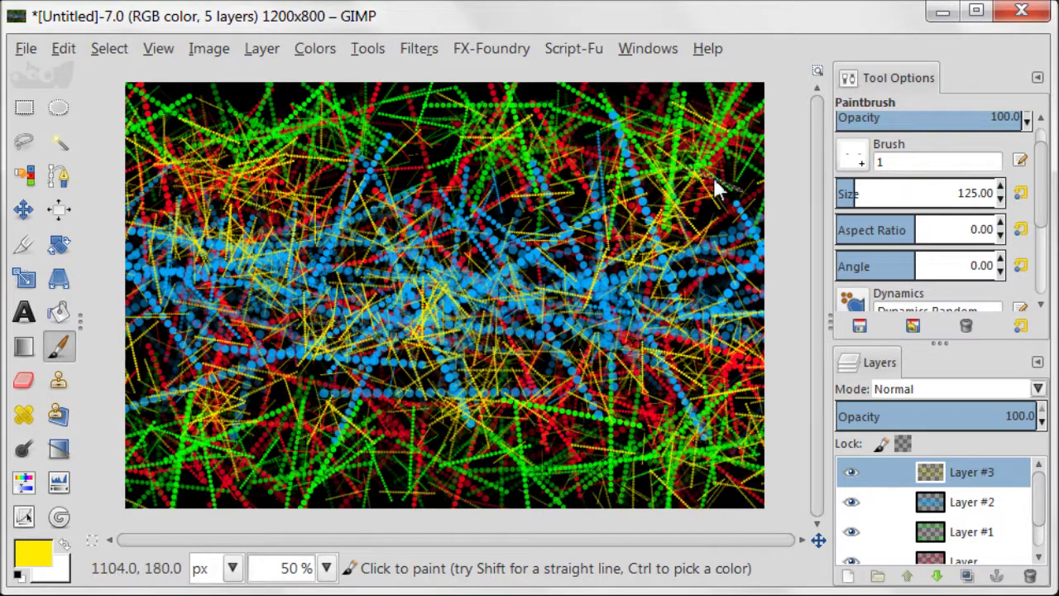
{"action": "mouse_move", "coordinate": [714, 185]}
{"action": "left_mouse_down"}
{"action": "mouse_move", "coordinate": [693, 289]}
{"action": "mouse_move", "coordinate": [476, 153]}
{"action": "mouse_move", "coordinate": [385, 206]}
{"action": "left_mouse_up"}
{"action": "mouse_move", "coordinate": [199, 318]}
{"action": "left_mouse_down"}
{"action": "mouse_move", "coordinate": [421, 355]}
{"action": "mouse_move", "coordinate": [497, 272]}
{"action": "mouse_move", "coordinate": [670, 321]}
{"action": "left_mouse_up"}
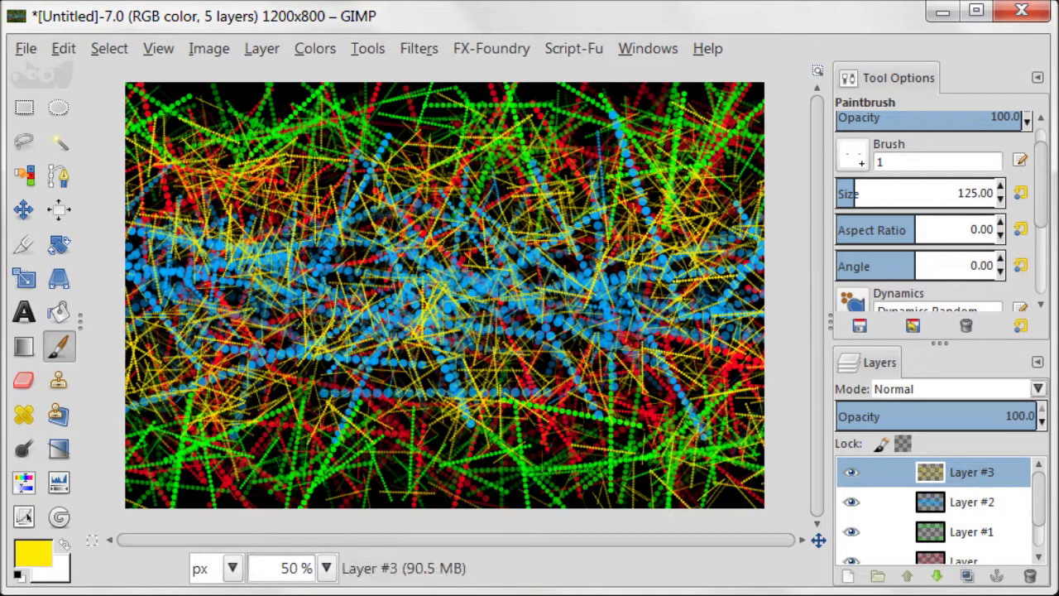
Hide Layers #3, #2 and #1 and select the red Layer
{"action": "left_click", "coordinate": [852, 473]}
{"action": "left_click", "coordinate": [852, 501]}
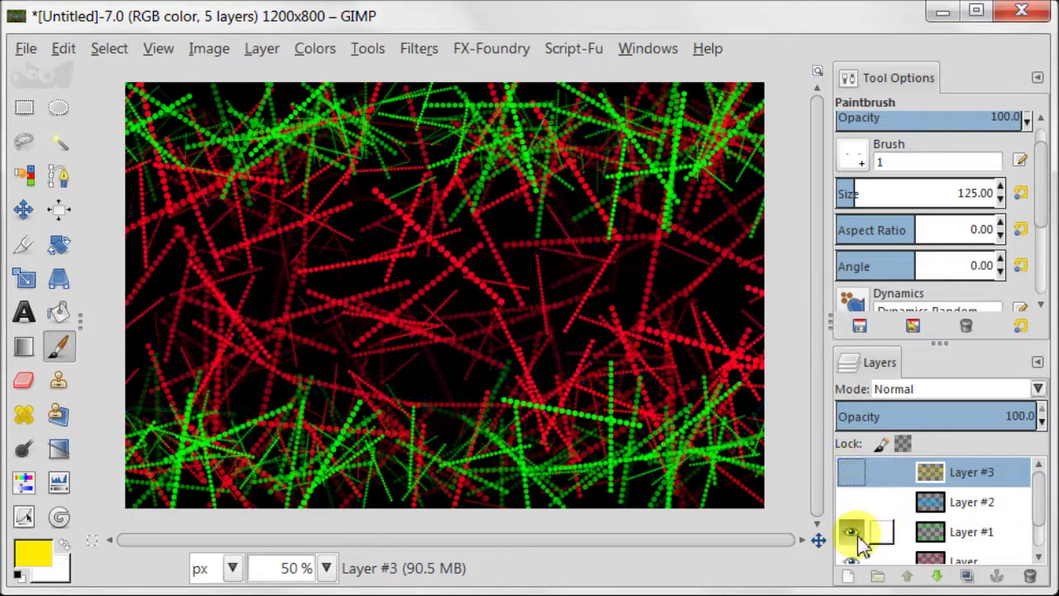
{"action": "left_click", "coordinate": [852, 531]}
{"action": "scroll", "coordinate": [1039, 518], "scroll_direction": "down", "scroll_amount": 3}
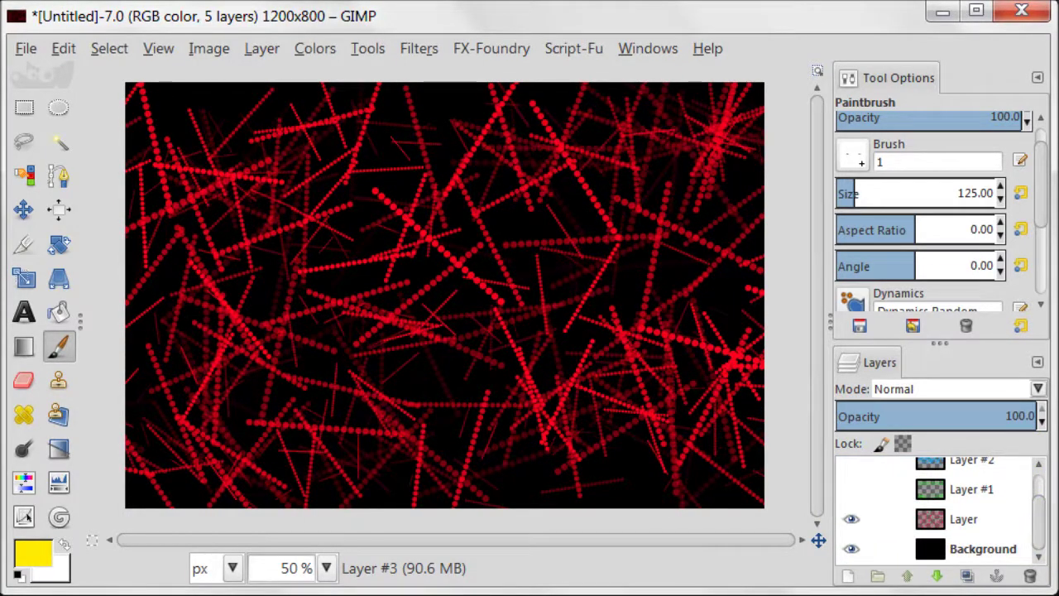
{"action": "left_click", "coordinate": [933, 519]}
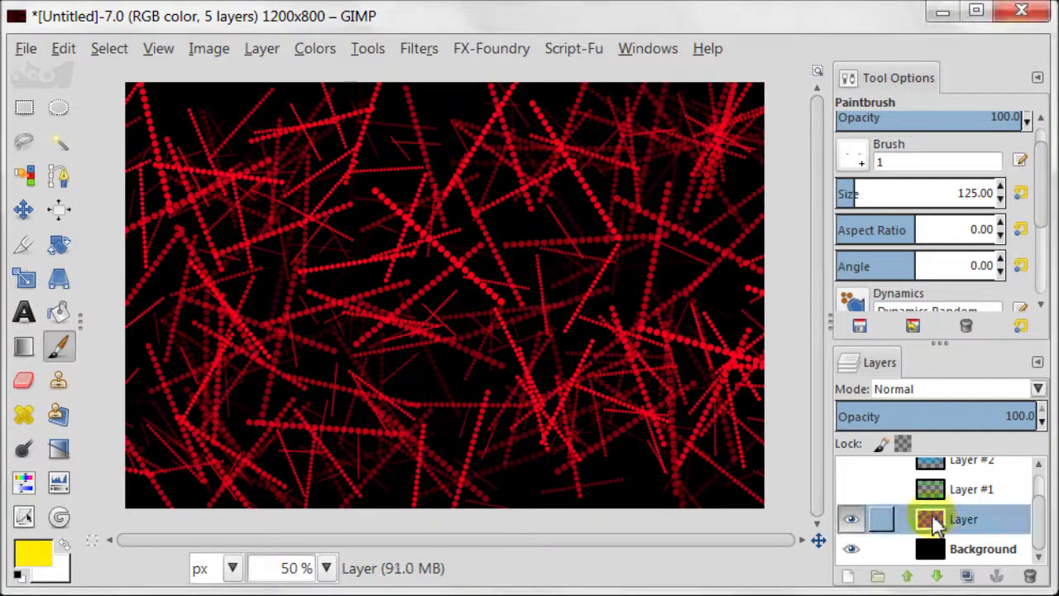
Apply a Zoom motion blur of length 40 with outward blur off to the red layer
{"action": "left_click", "coordinate": [420, 50]}
{"action": "mouse_move", "coordinate": [717, 188]}
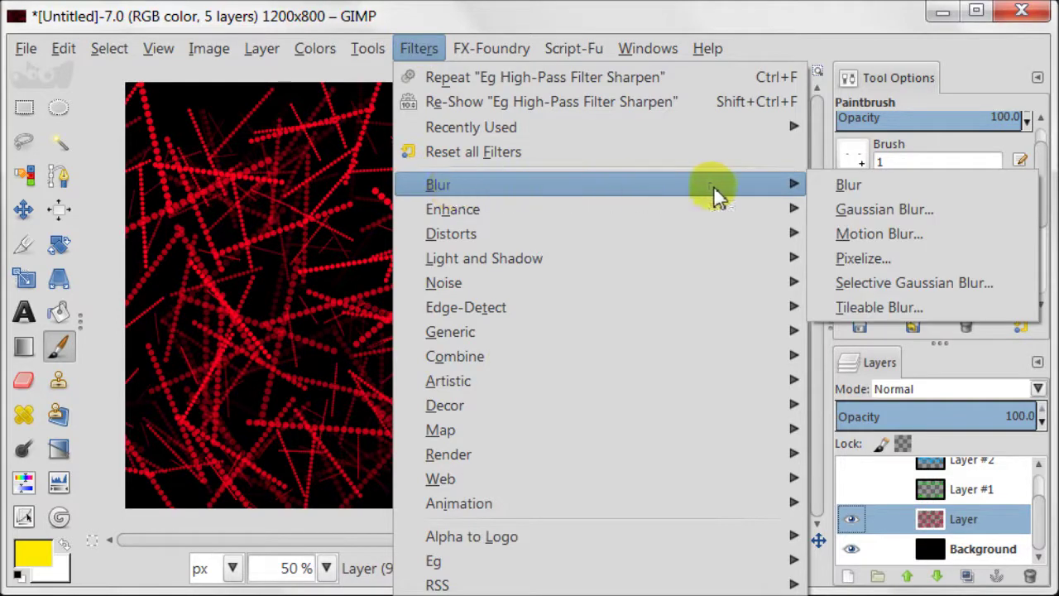
{"action": "left_click", "coordinate": [964, 240]}
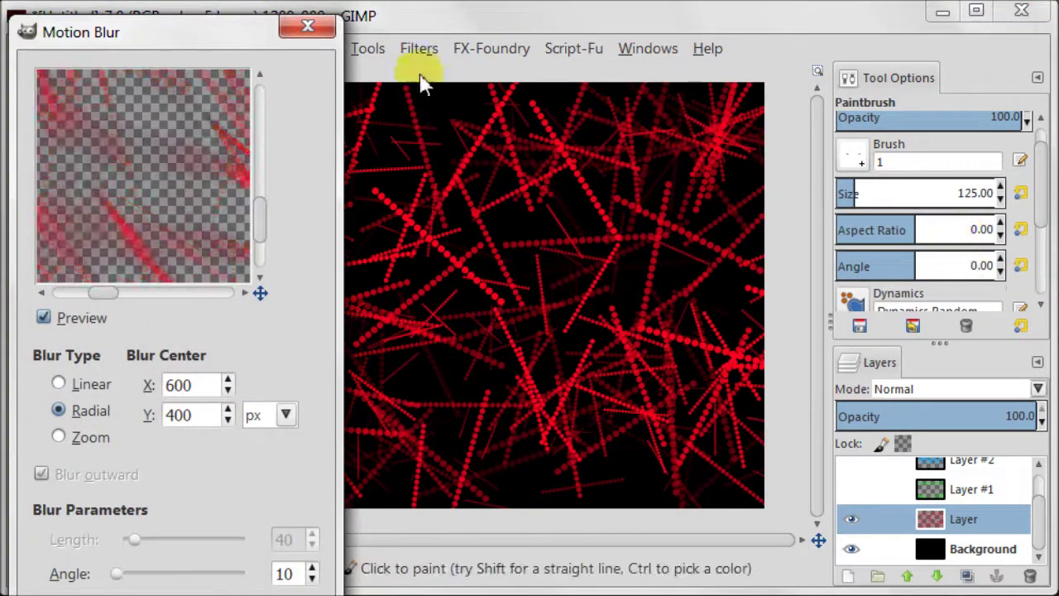
{"action": "left_click_drag", "start_coordinate": [207, 37], "coordinate": [227, 12]}
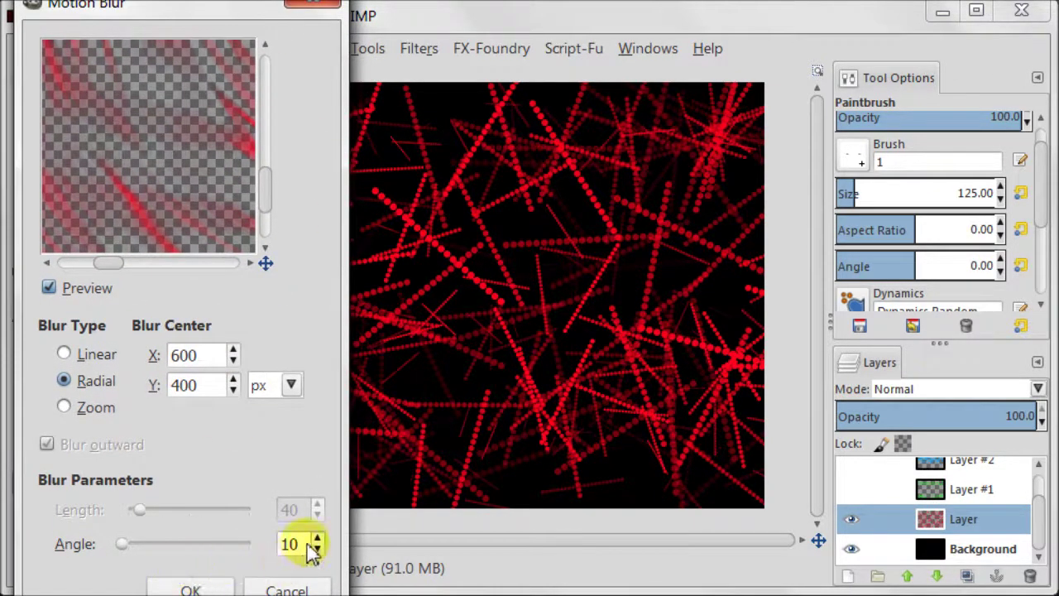
{"action": "left_click", "coordinate": [65, 408]}
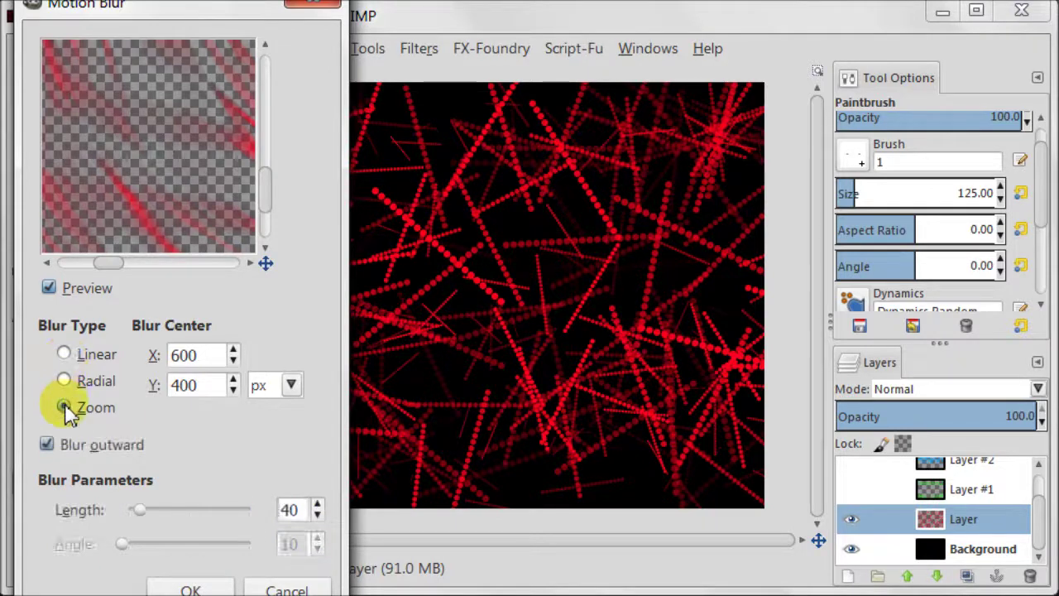
{"action": "left_click", "coordinate": [47, 444]}
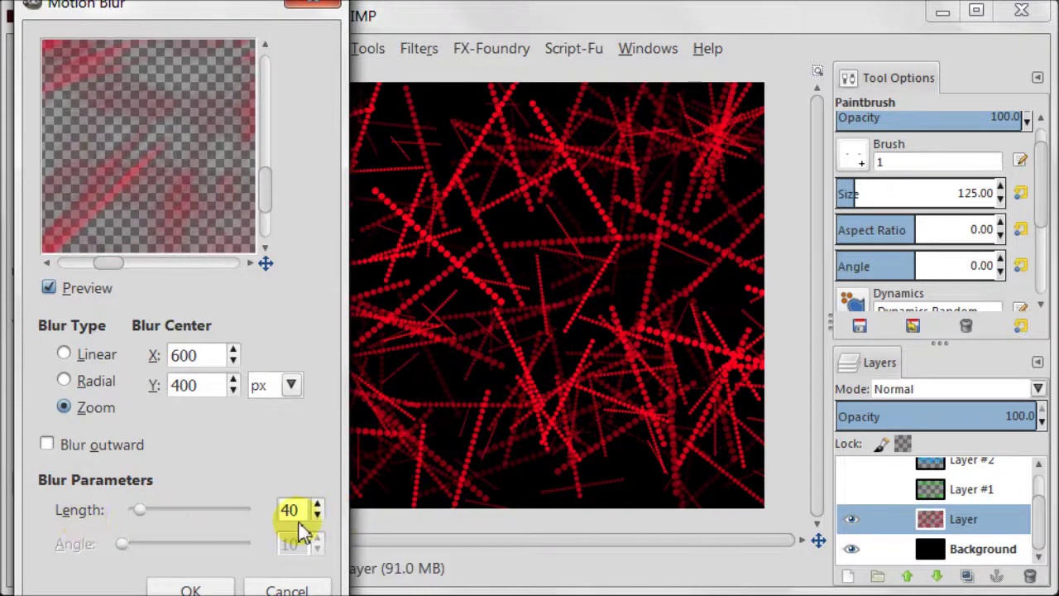
{"action": "left_click", "coordinate": [191, 587]}
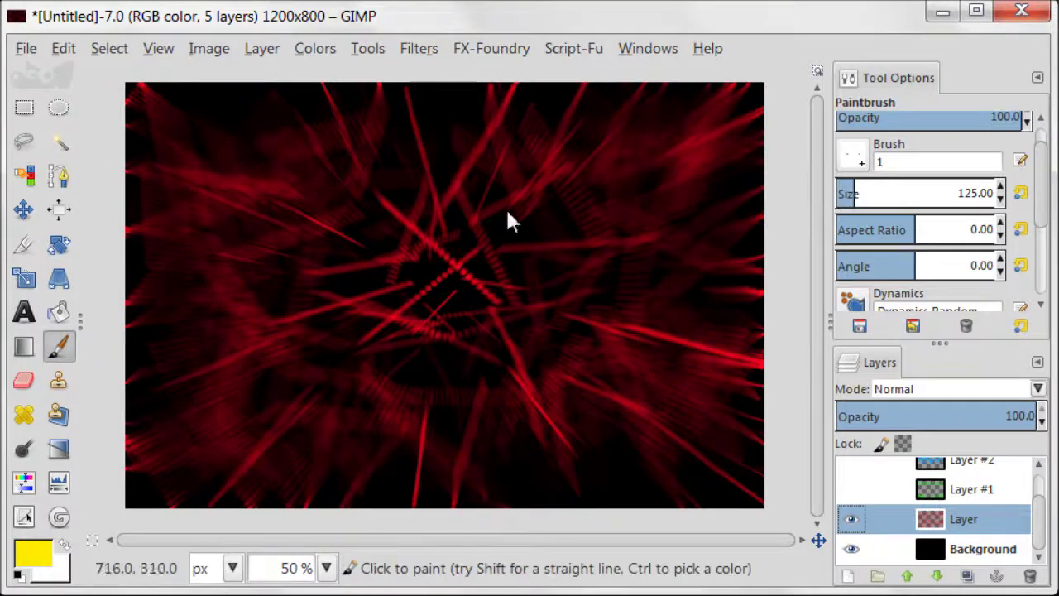
Repeat the zoom blur on the red layer, duplicate it as Layer copy, and select Layer #1
{"action": "left_click", "coordinate": [417, 48]}
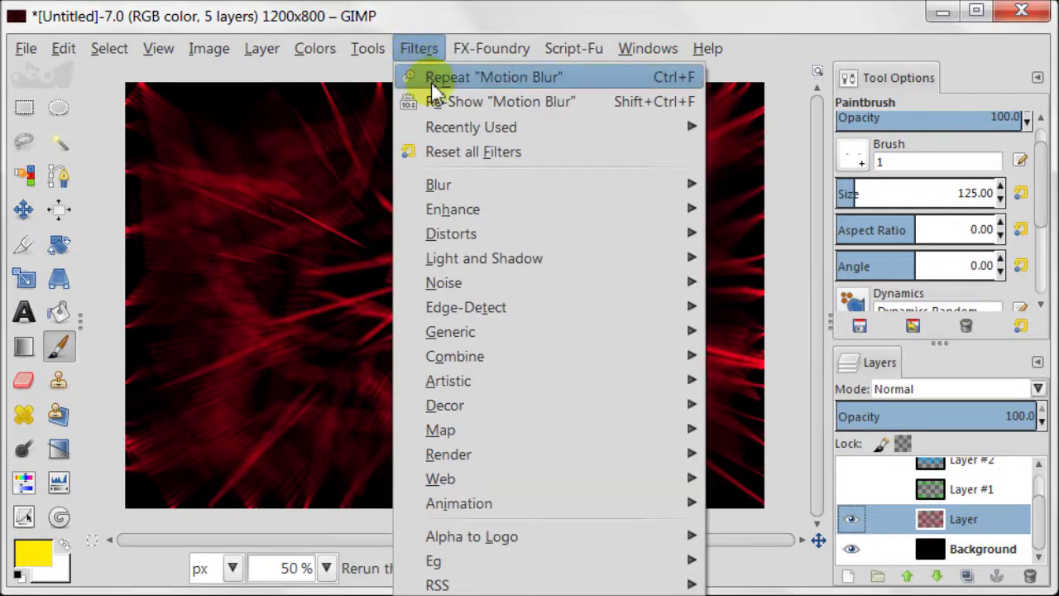
{"action": "left_click", "coordinate": [597, 77]}
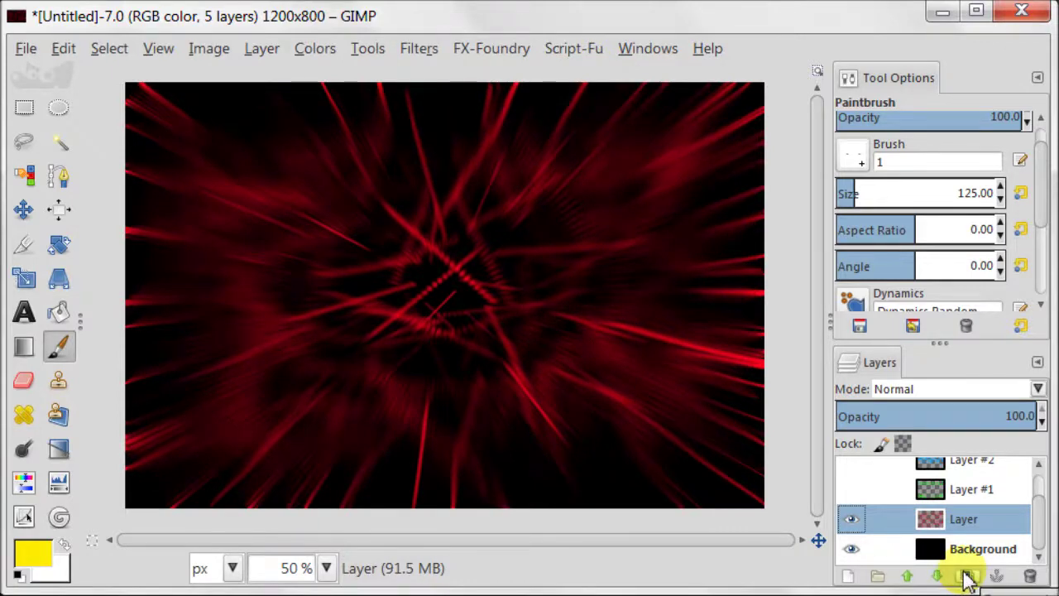
{"action": "left_click", "coordinate": [968, 577]}
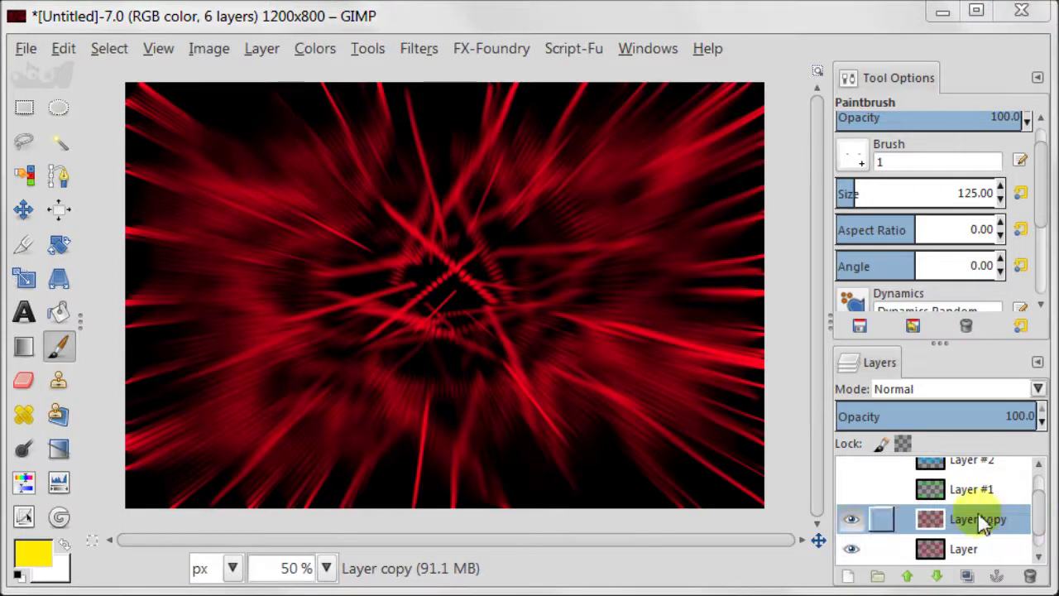
{"action": "left_click", "coordinate": [972, 490]}
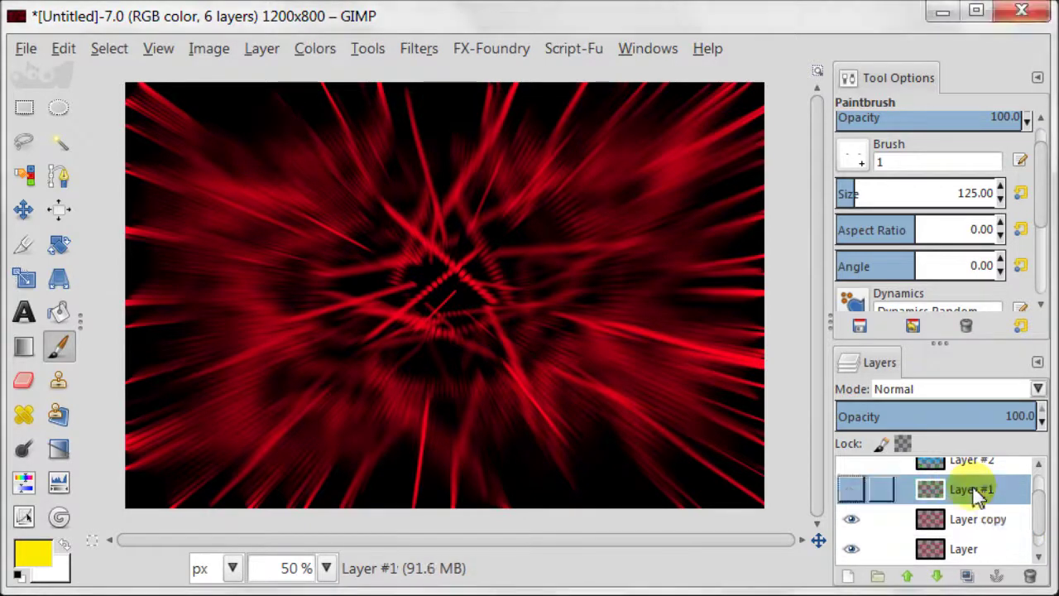
Make green Layer #1 visible and repeat the zoom motion blur on it twice
{"action": "left_click", "coordinate": [850, 489]}
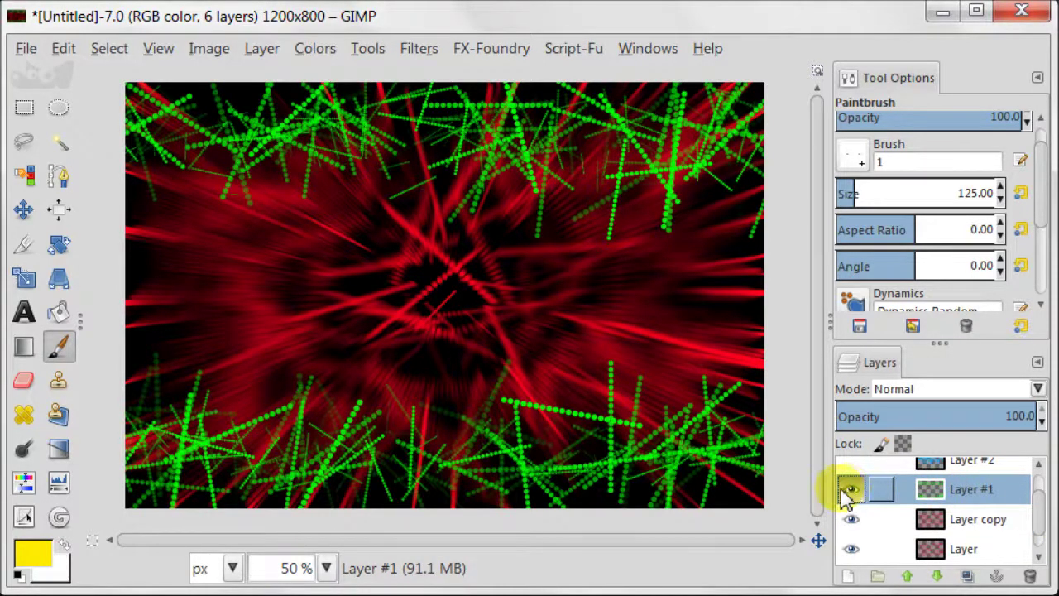
{"action": "left_click", "coordinate": [421, 50]}
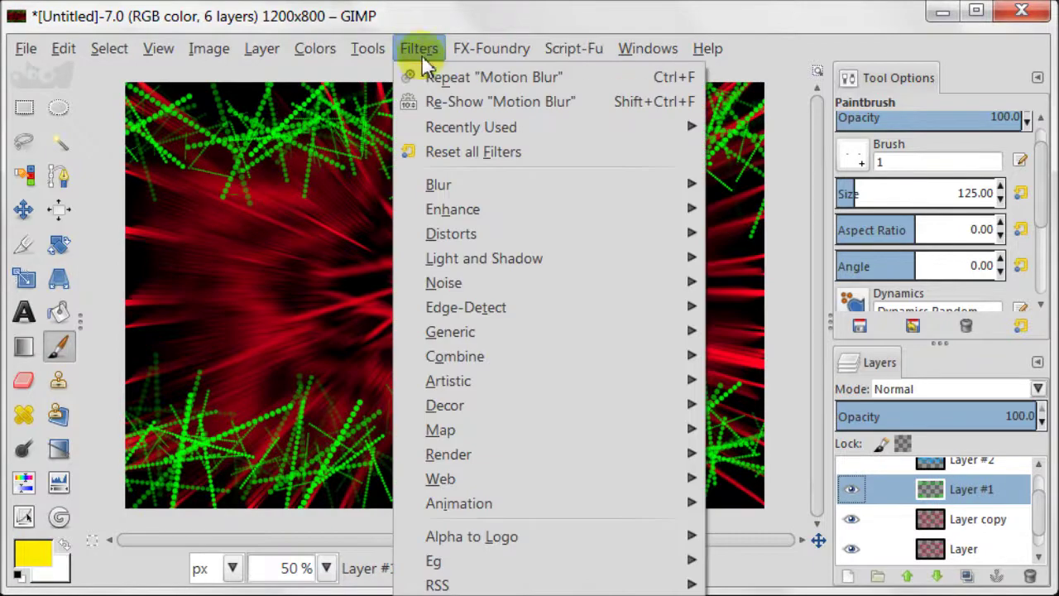
{"action": "left_click", "coordinate": [627, 78]}
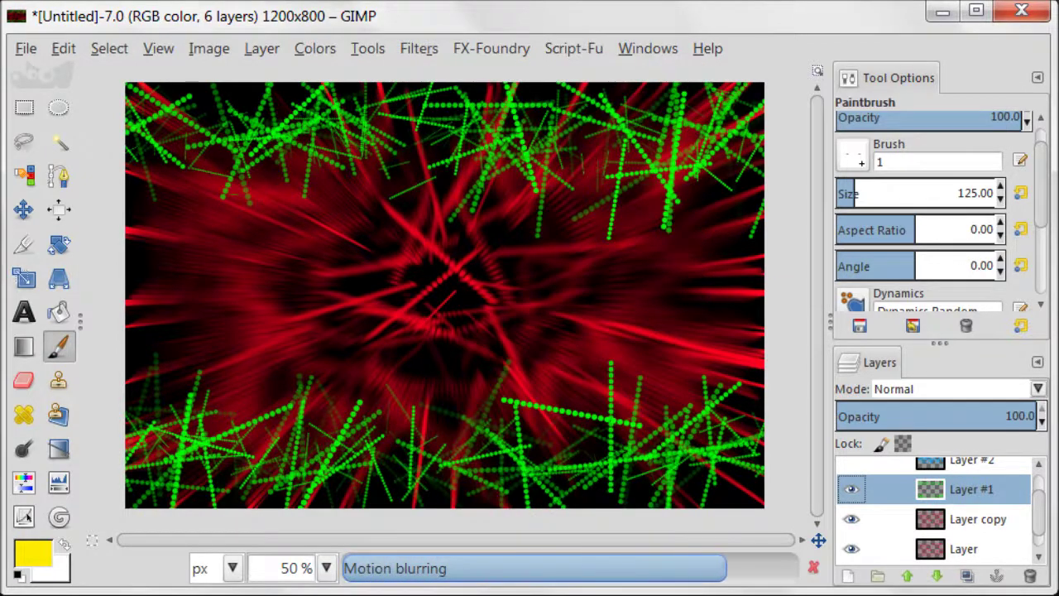
{"action": "left_click", "coordinate": [417, 51]}
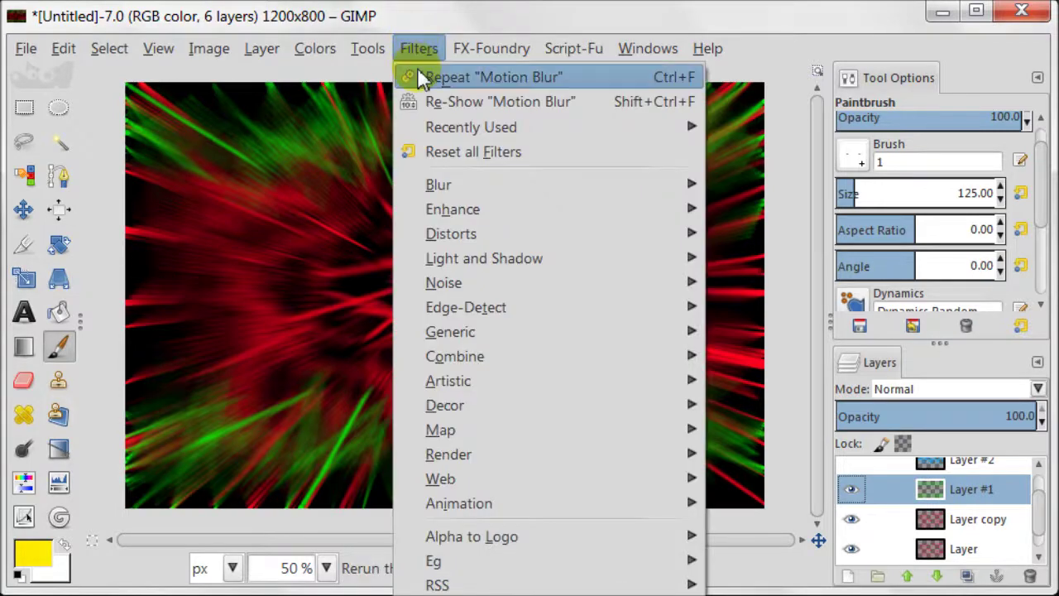
{"action": "left_click", "coordinate": [416, 77]}
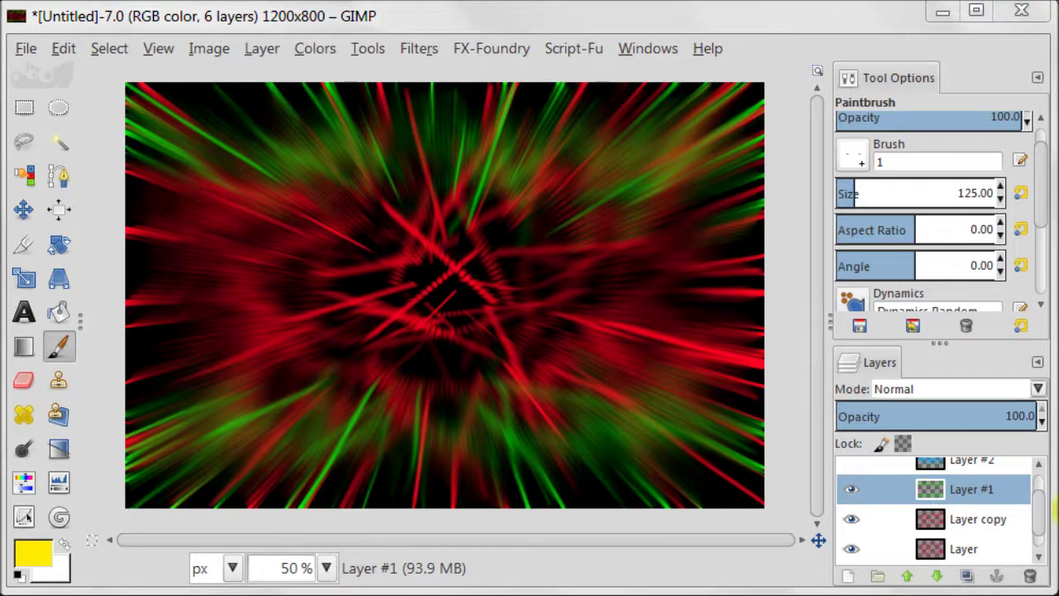
{"action": "scroll", "coordinate": [1038, 496], "scroll_direction": "up", "scroll_amount": 2}
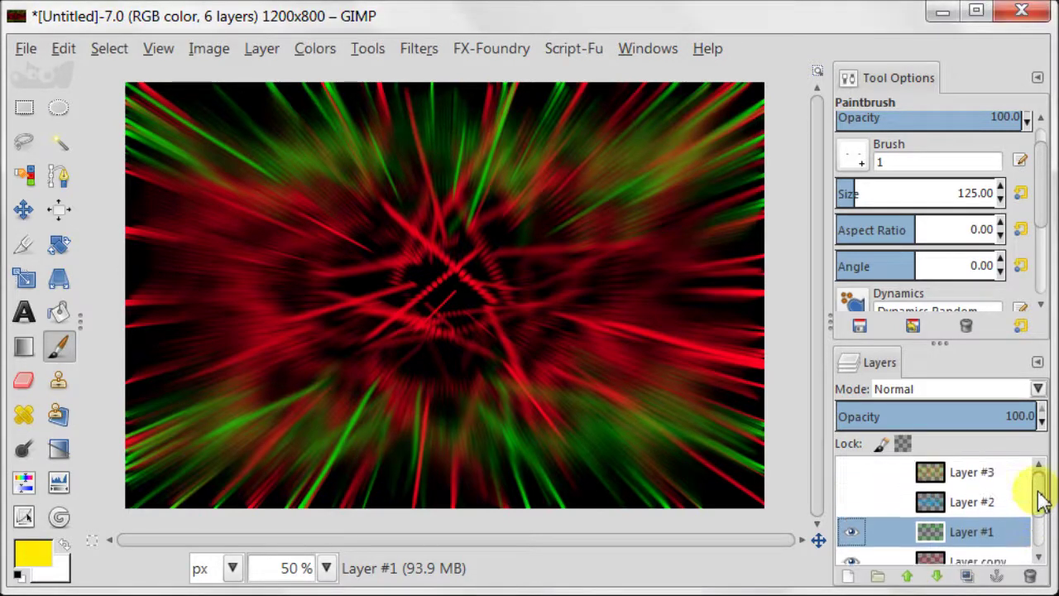
Show and select blue Layer #2, apply a Zoom motion blur of length 40, then repeat it
{"action": "left_click", "coordinate": [943, 502]}
{"action": "left_click", "coordinate": [851, 501]}
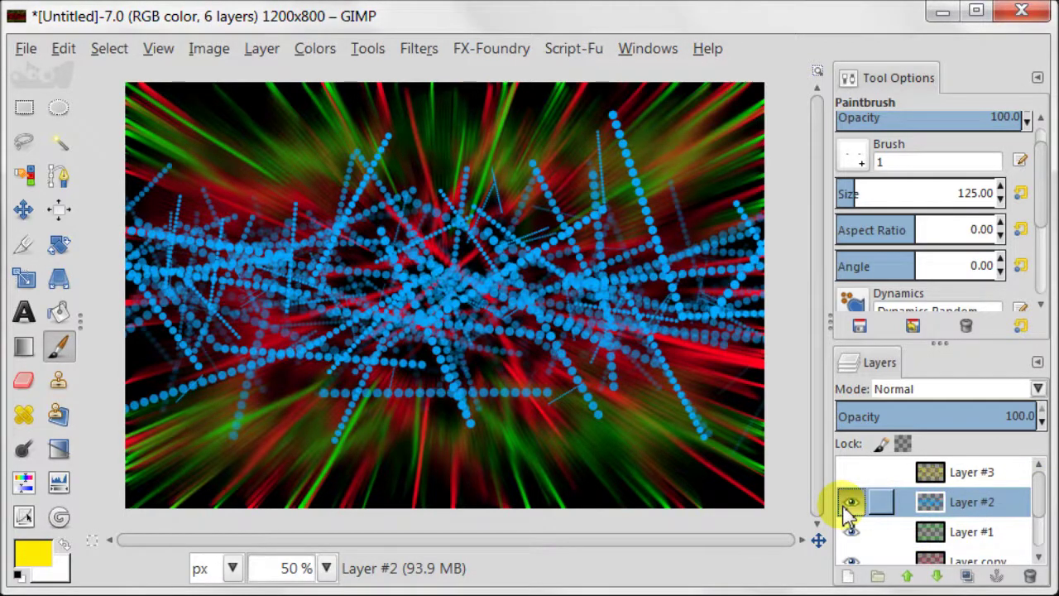
{"action": "left_click", "coordinate": [421, 48]}
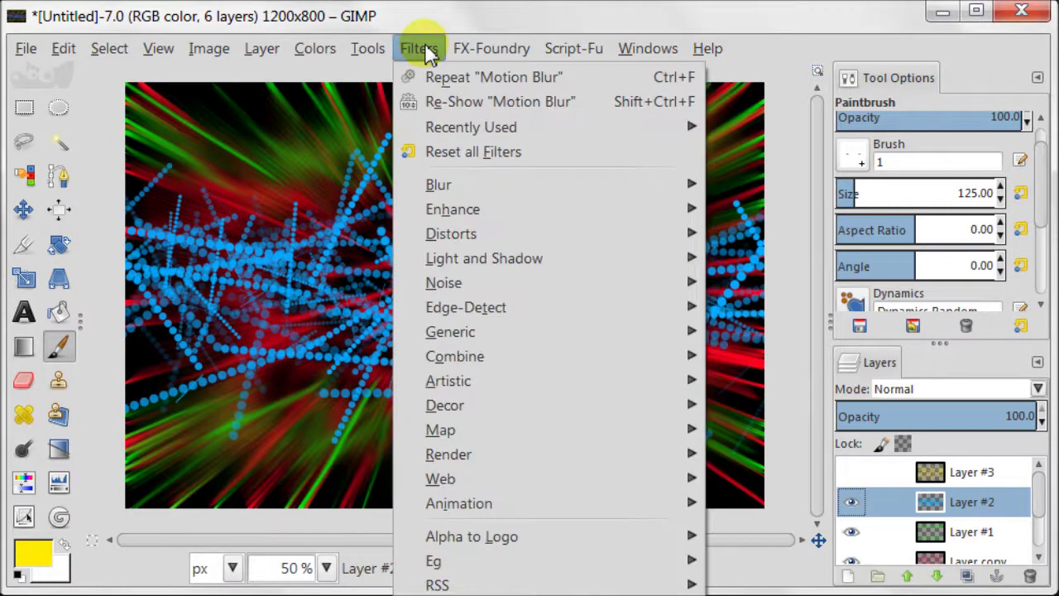
{"action": "mouse_move", "coordinate": [633, 187]}
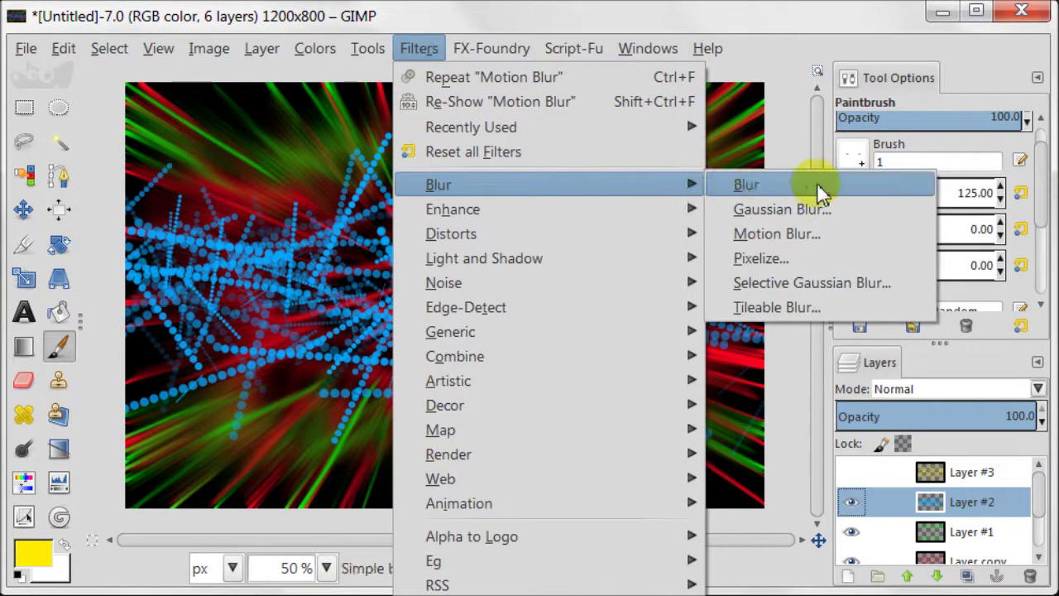
{"action": "left_click", "coordinate": [864, 234]}
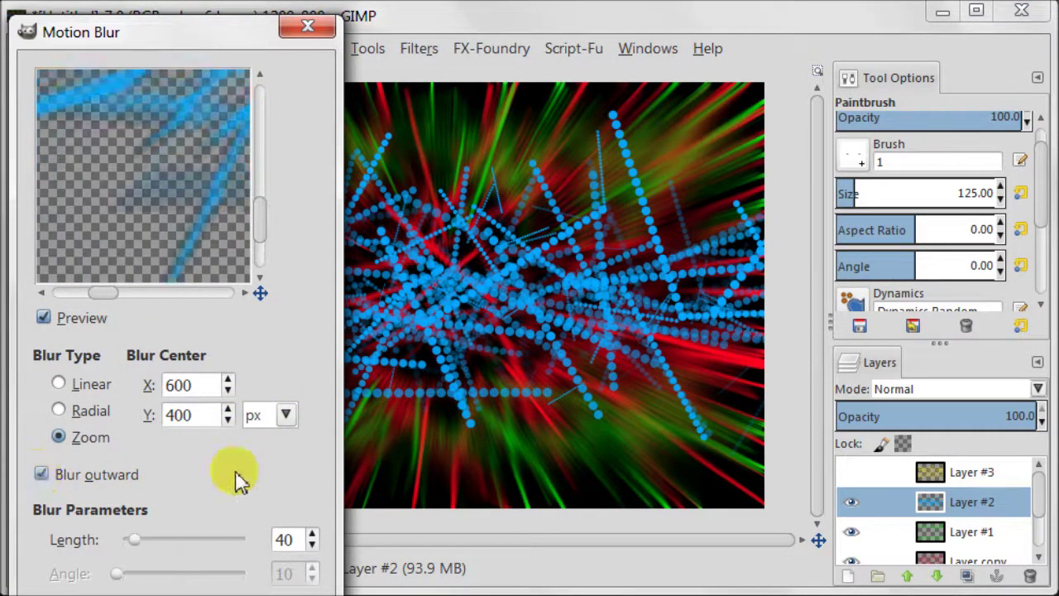
{"action": "key", "text": "Return"}
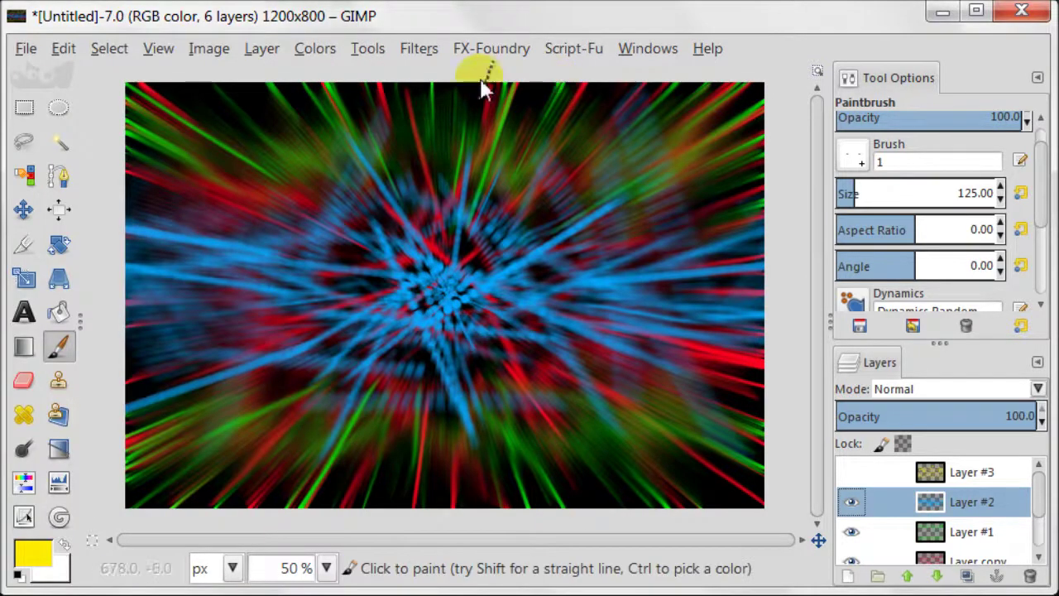
{"action": "left_click", "coordinate": [419, 49]}
{"action": "left_click", "coordinate": [425, 76]}
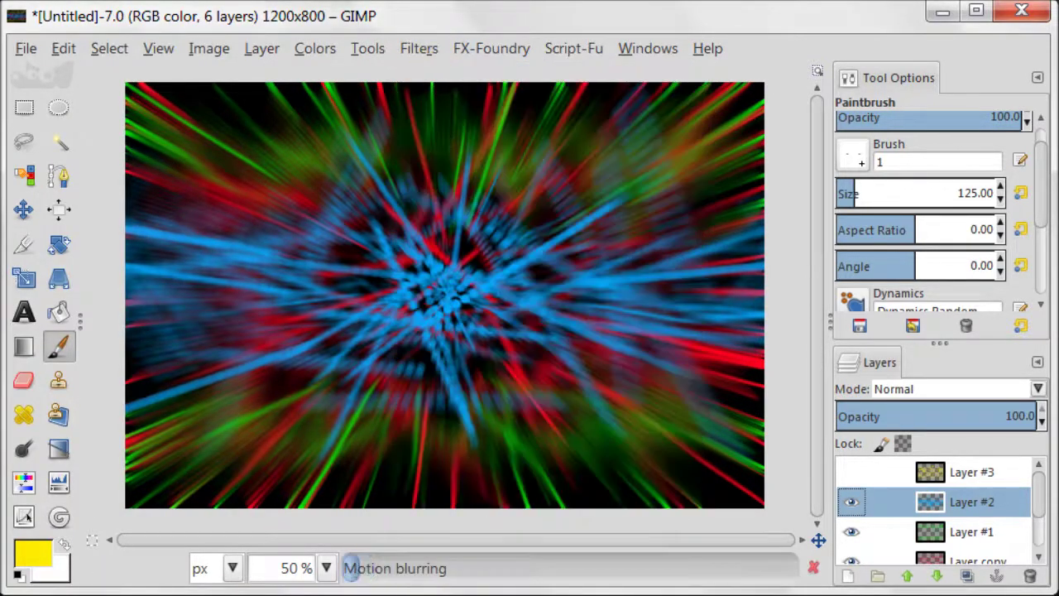
{"action": "left_click", "coordinate": [980, 475]}
Show yellow Layer #3 and apply a Radial motion blur with angle 10 to it
{"action": "left_click", "coordinate": [852, 472]}
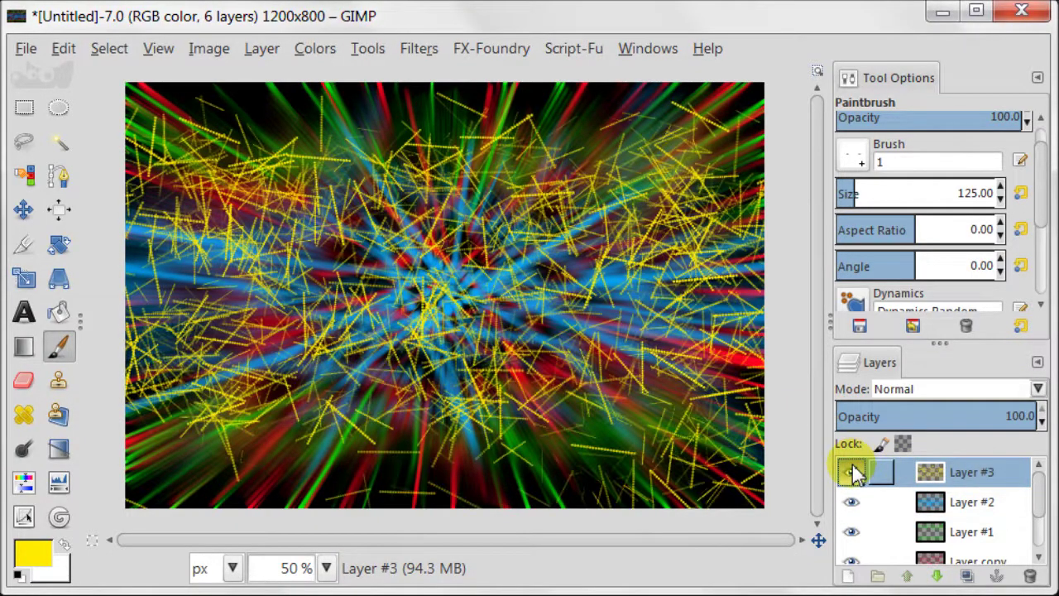
{"action": "left_click", "coordinate": [419, 49]}
{"action": "mouse_move", "coordinate": [455, 184]}
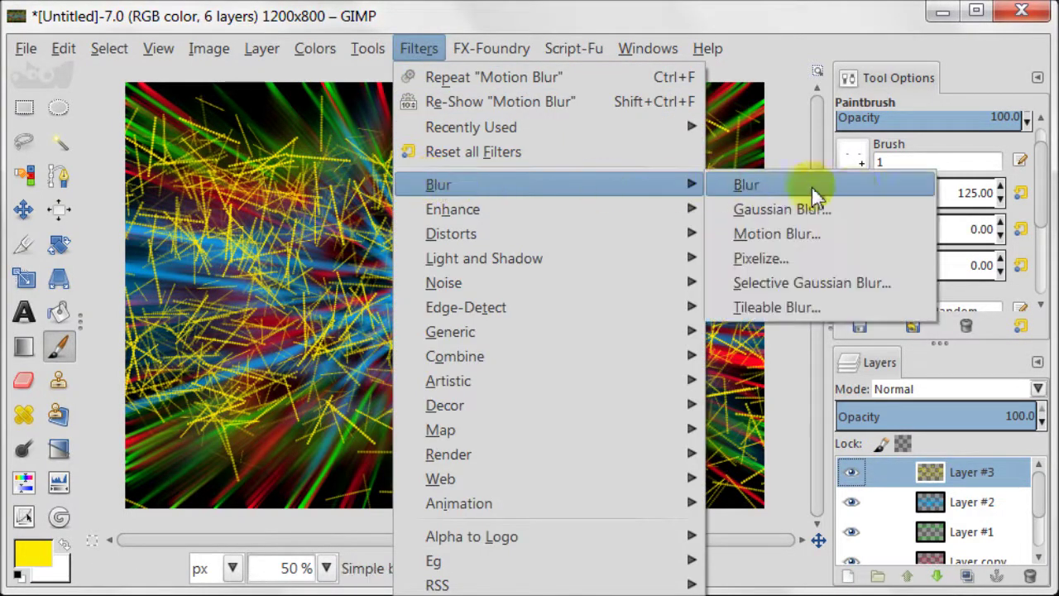
{"action": "left_click", "coordinate": [875, 233]}
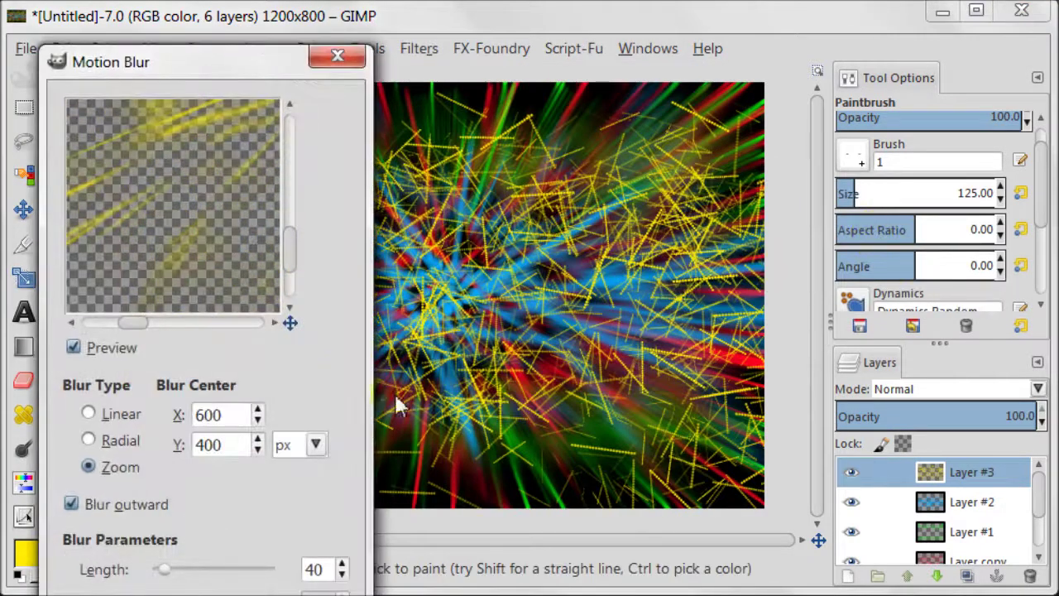
{"action": "left_click_drag", "start_coordinate": [219, 81], "coordinate": [231, 36]}
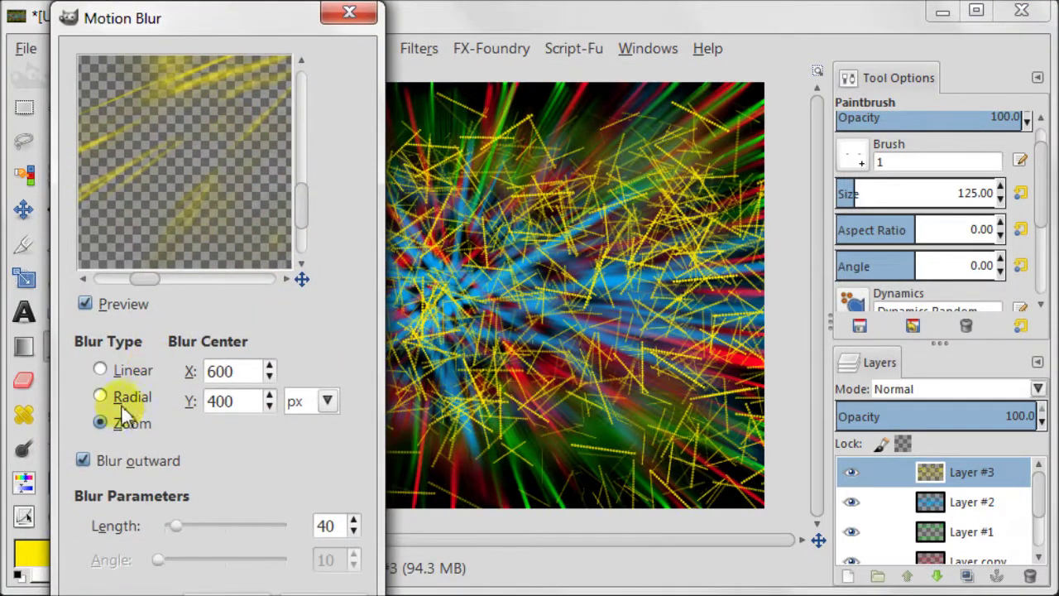
{"action": "left_click", "coordinate": [101, 399]}
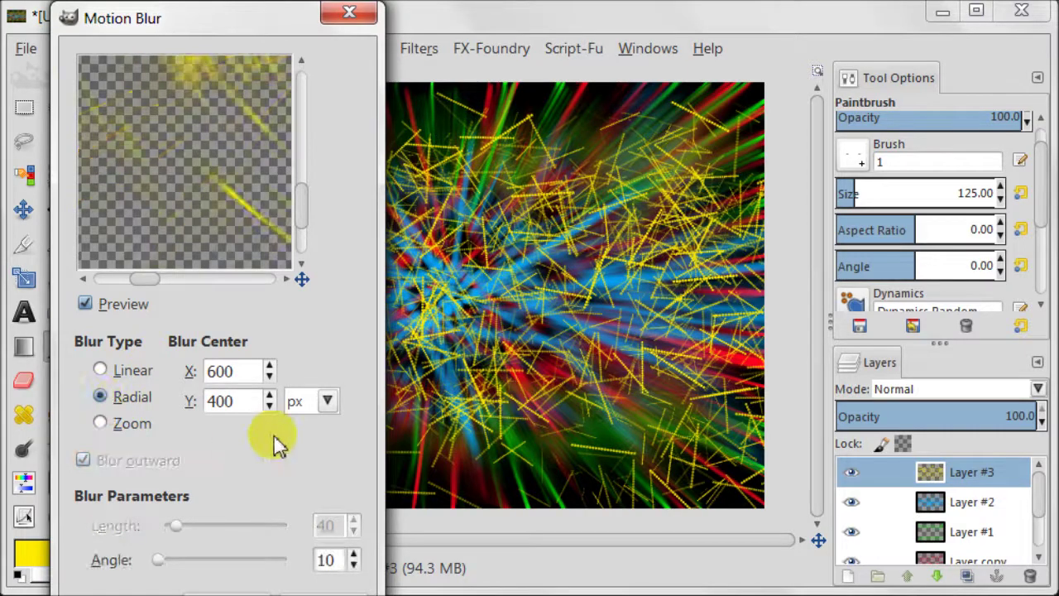
{"action": "left_click_drag", "start_coordinate": [136, 236], "coordinate": [160, 230]}
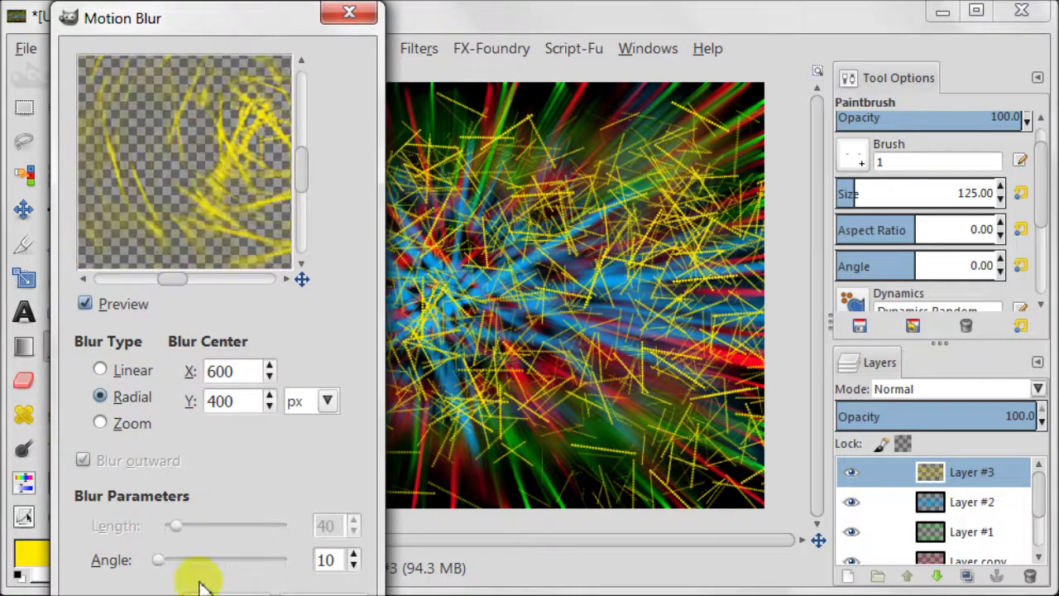
{"action": "left_click", "coordinate": [223, 589]}
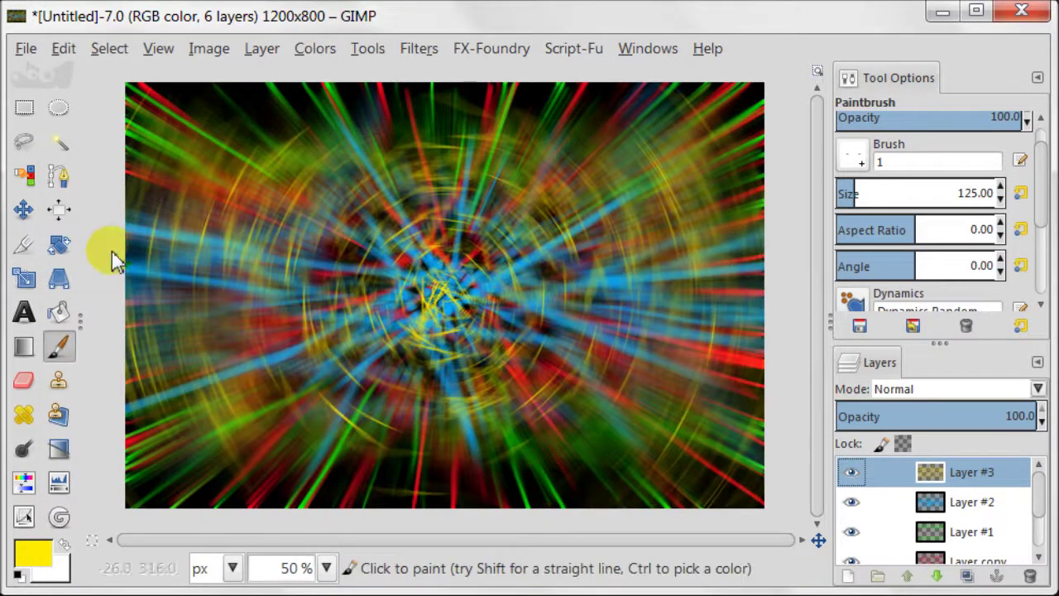
Repeat the radial motion blur on yellow Layer #3, then make Layer #1 active
{"action": "left_click", "coordinate": [411, 48]}
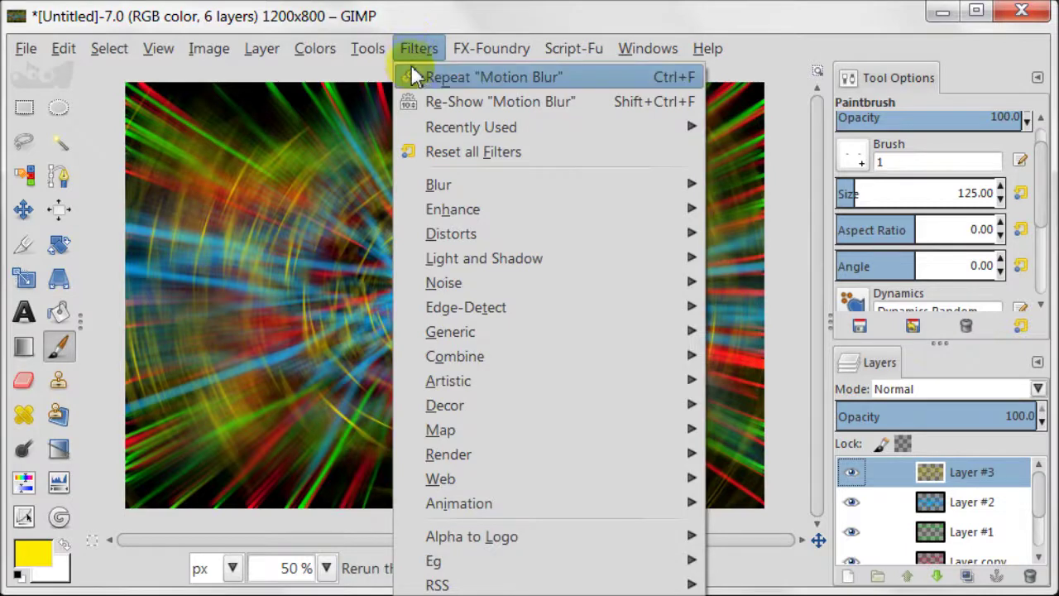
{"action": "left_click", "coordinate": [605, 80]}
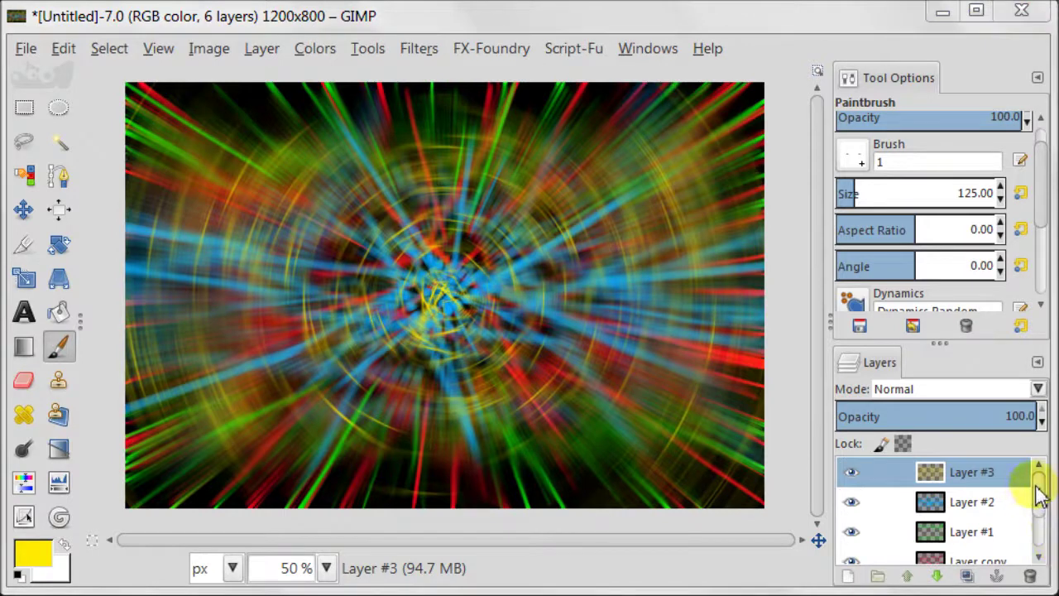
{"action": "scroll", "coordinate": [1036, 492], "scroll_direction": "down", "scroll_amount": 1}
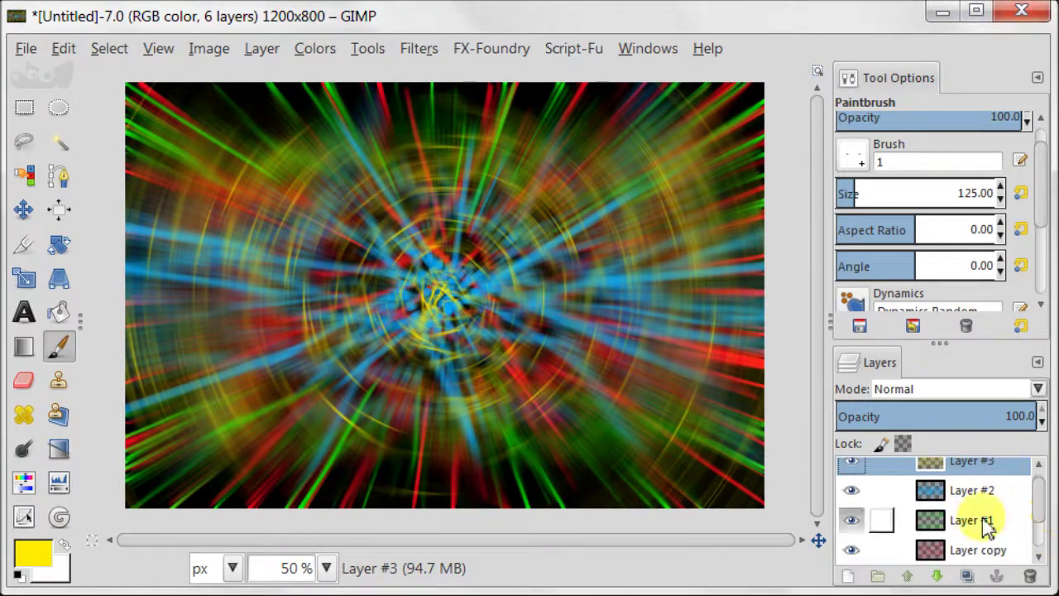
{"action": "left_click_drag", "start_coordinate": [986, 526], "coordinate": [933, 520]}
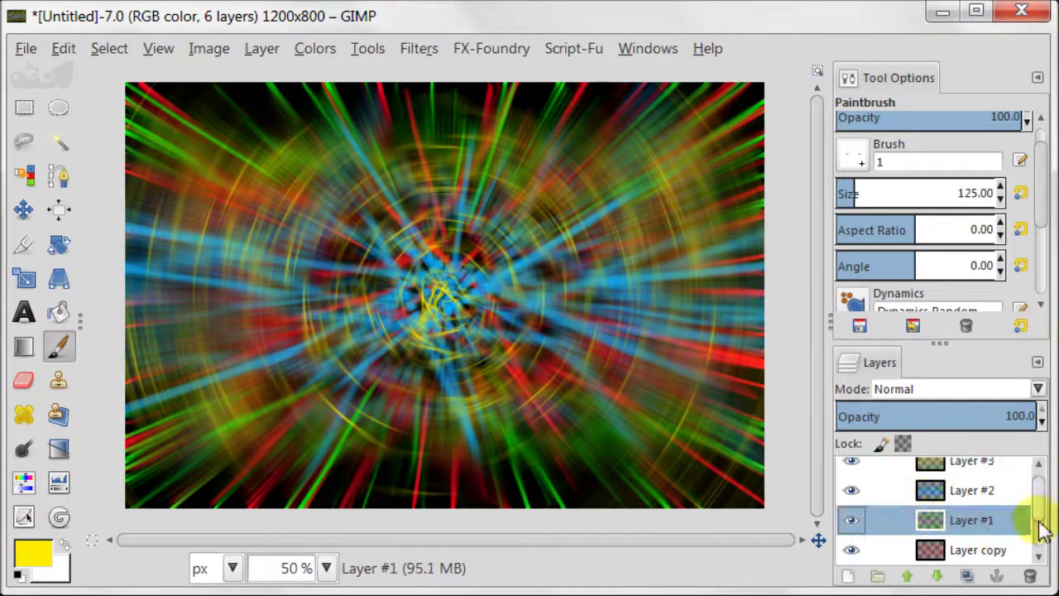
Set the green streaks Layer #1 to Hard light blending and duplicate it
{"action": "scroll", "coordinate": [1040, 522], "scroll_direction": "down", "scroll_amount": 1}
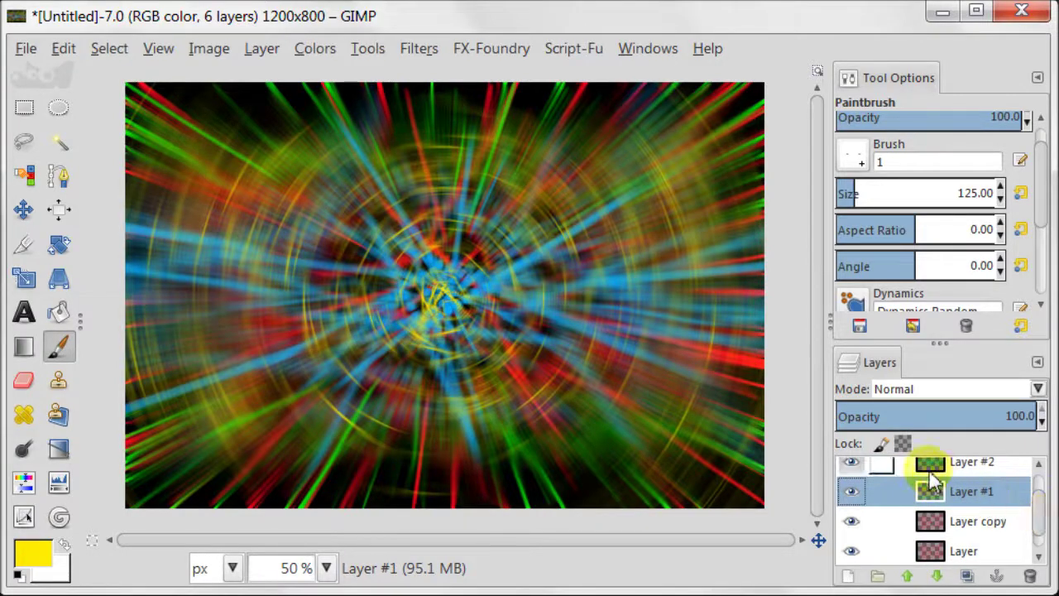
{"action": "left_click", "coordinate": [908, 390]}
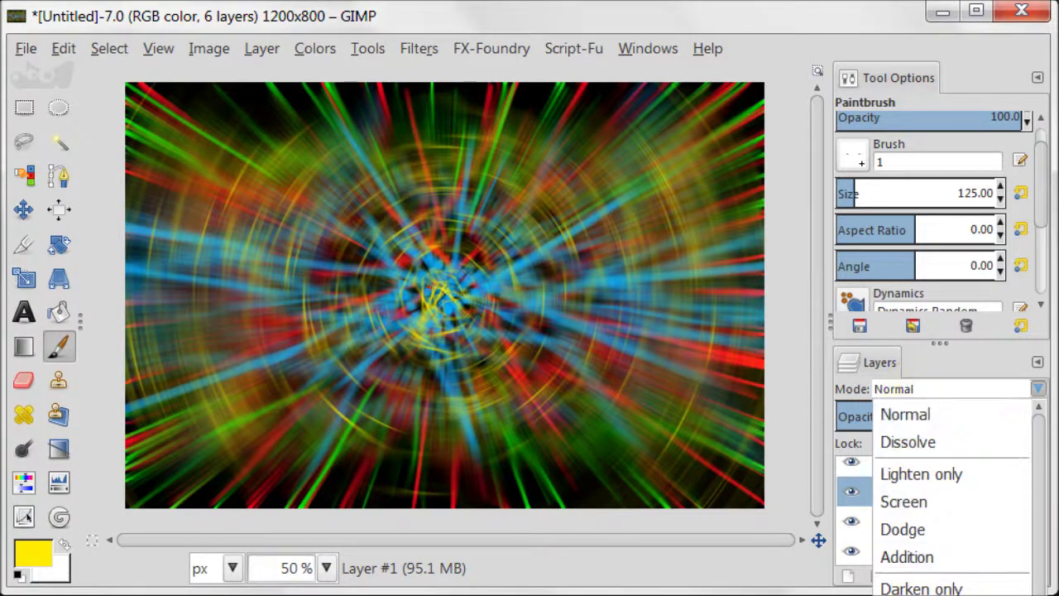
{"action": "key", "text": "Down"}
{"action": "key", "text": "Down"}
{"action": "key", "text": "Down"}
{"action": "key", "text": "Down"}
{"action": "key", "text": "Down"}
{"action": "key", "text": "Down"}
{"action": "key", "text": "Down"}
{"action": "key", "text": "Down"}
{"action": "key", "text": "Down"}
{"action": "key", "text": "Down"}
{"action": "key", "text": "Down"}
{"action": "key", "text": "Return"}
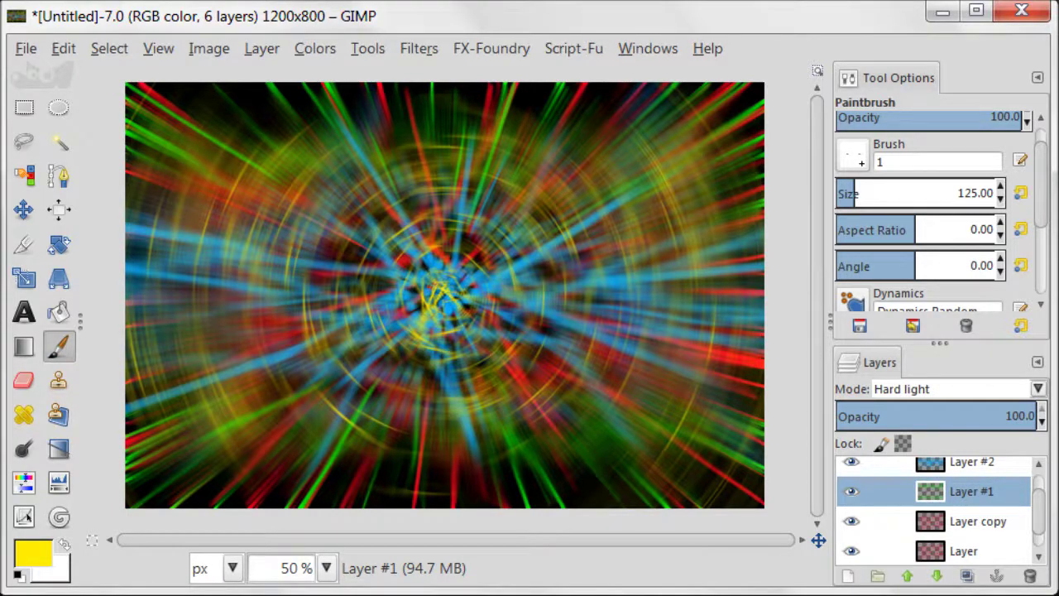
{"action": "left_click", "coordinate": [966, 575]}
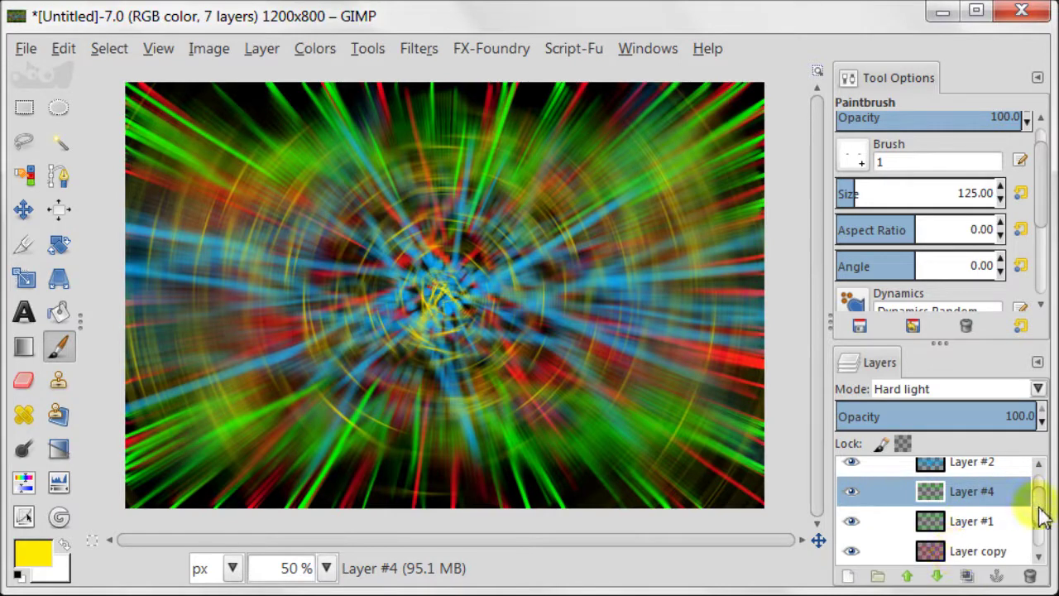
{"action": "left_click_drag", "start_coordinate": [1039, 507], "coordinate": [1049, 496]}
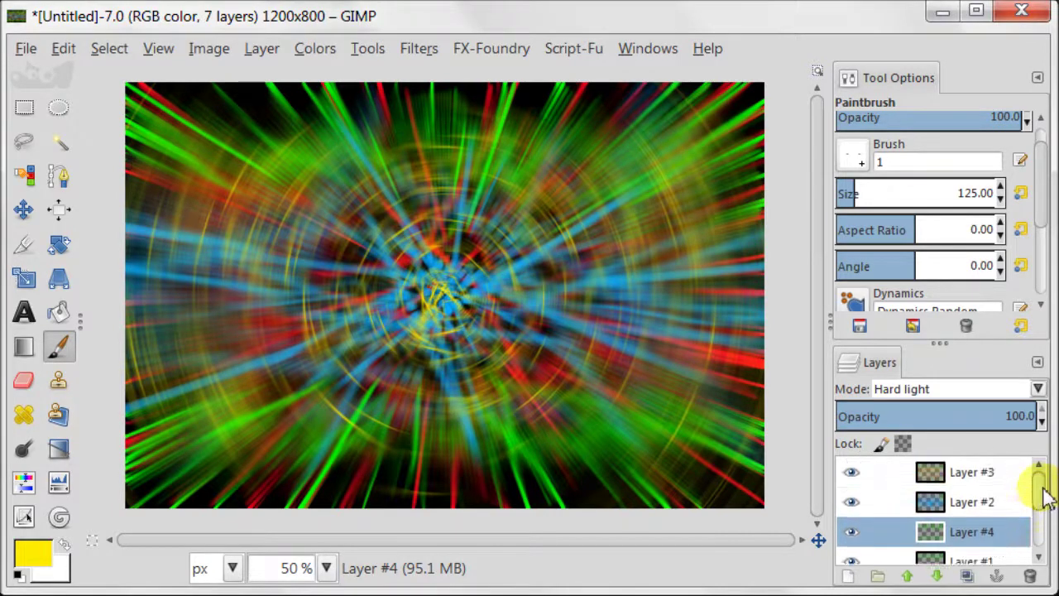
Set blue Layer #2 to Grain merge mode and duplicate it
{"action": "left_click", "coordinate": [976, 503]}
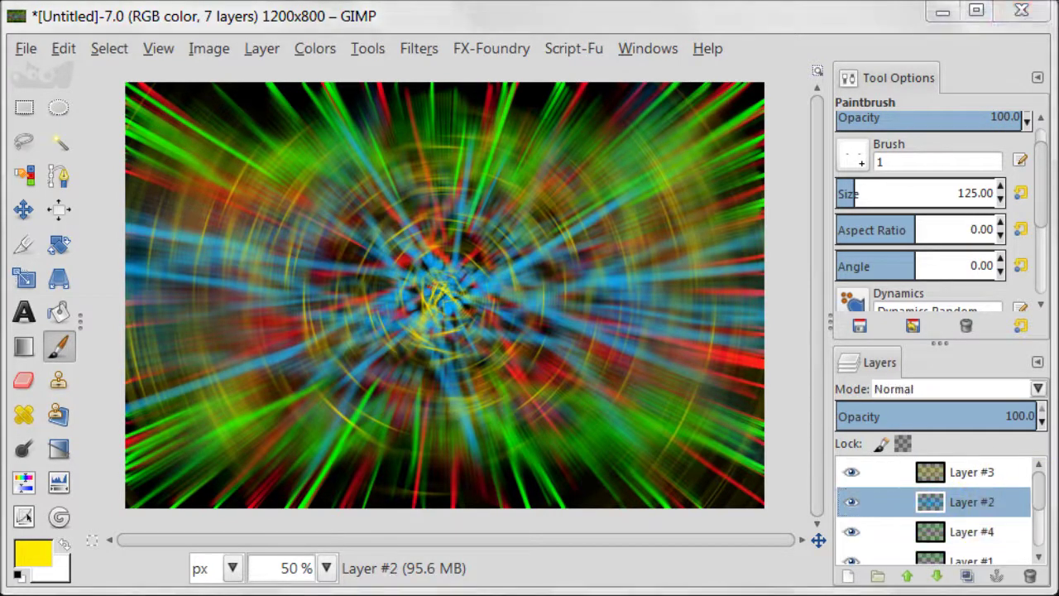
{"action": "left_click", "coordinate": [950, 390]}
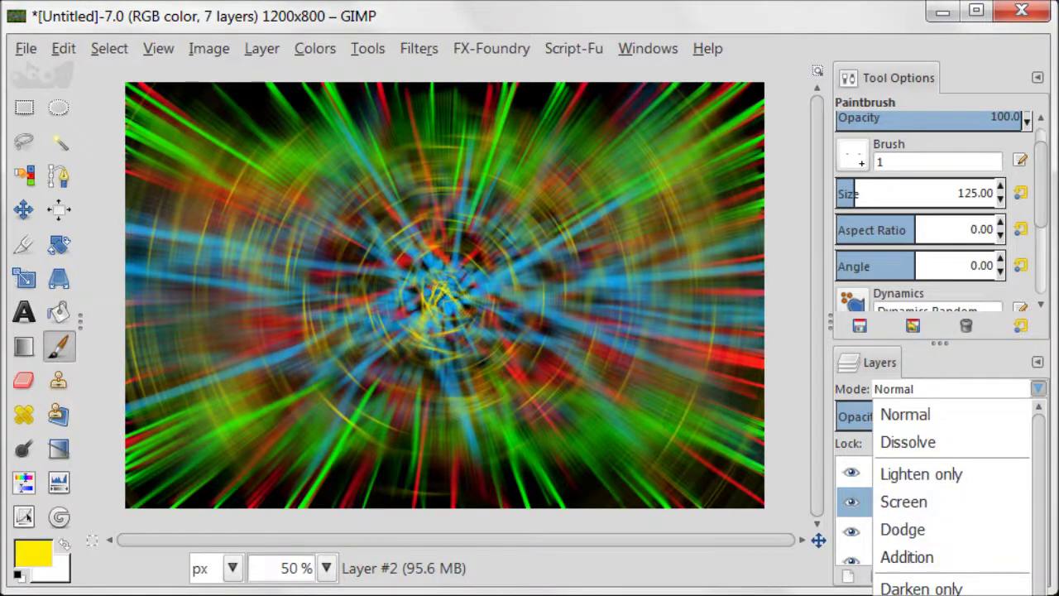
{"action": "key", "text": "Return"}
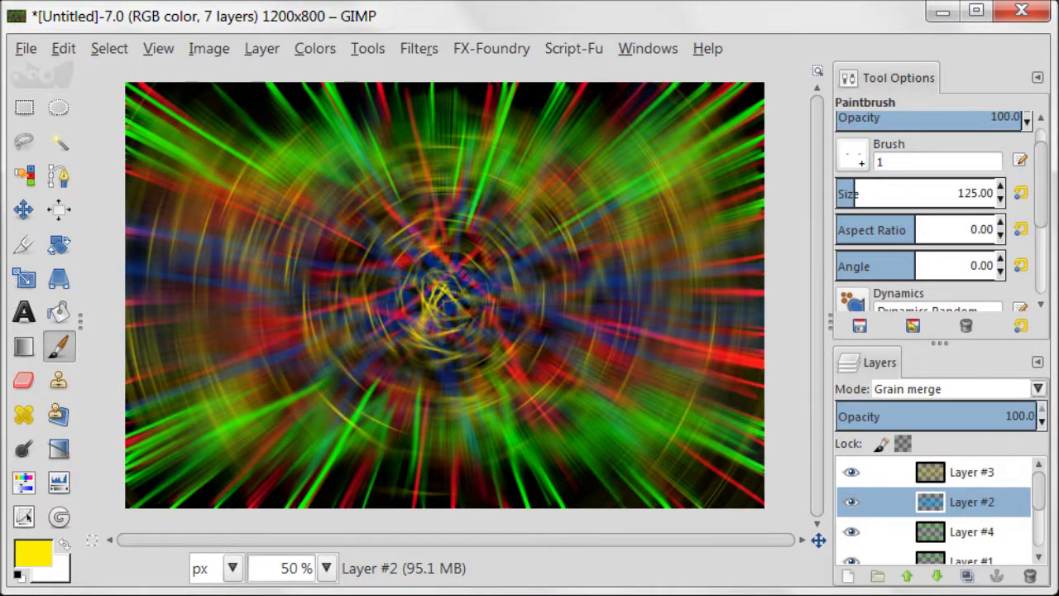
{"action": "left_click", "coordinate": [966, 576]}
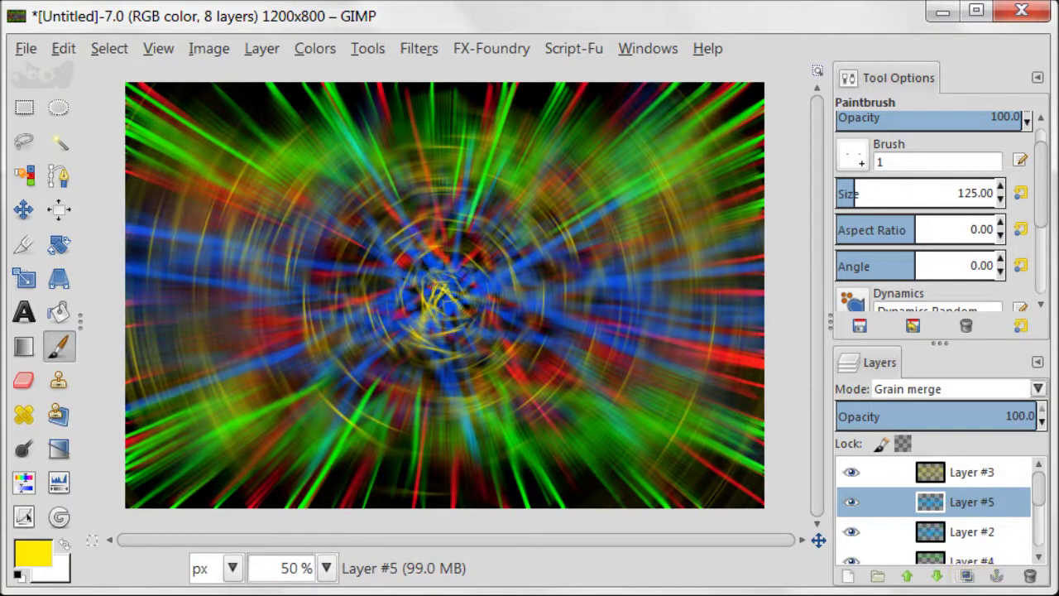
Set yellow Layer #3 to Hard light mode and duplicate it as Layer #6
{"action": "left_click", "coordinate": [971, 471]}
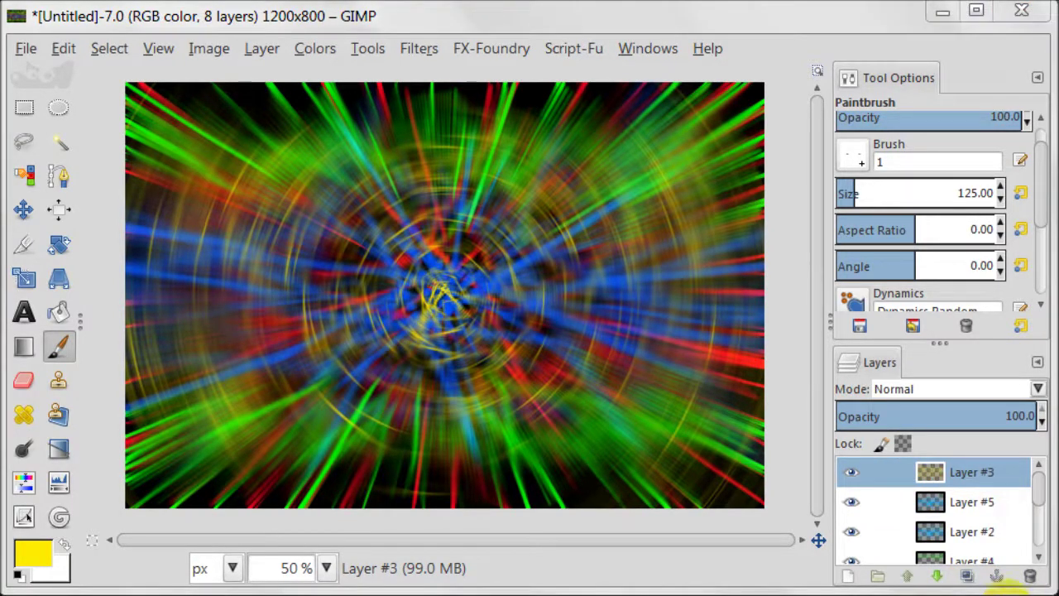
{"action": "left_click", "coordinate": [930, 393]}
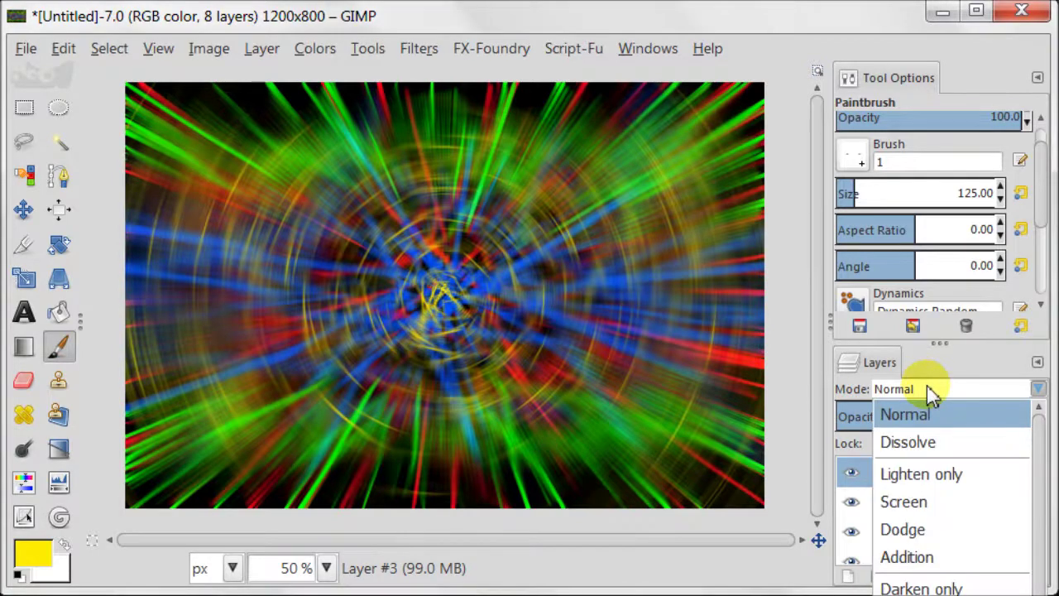
{"action": "left_click", "coordinate": [901, 501]}
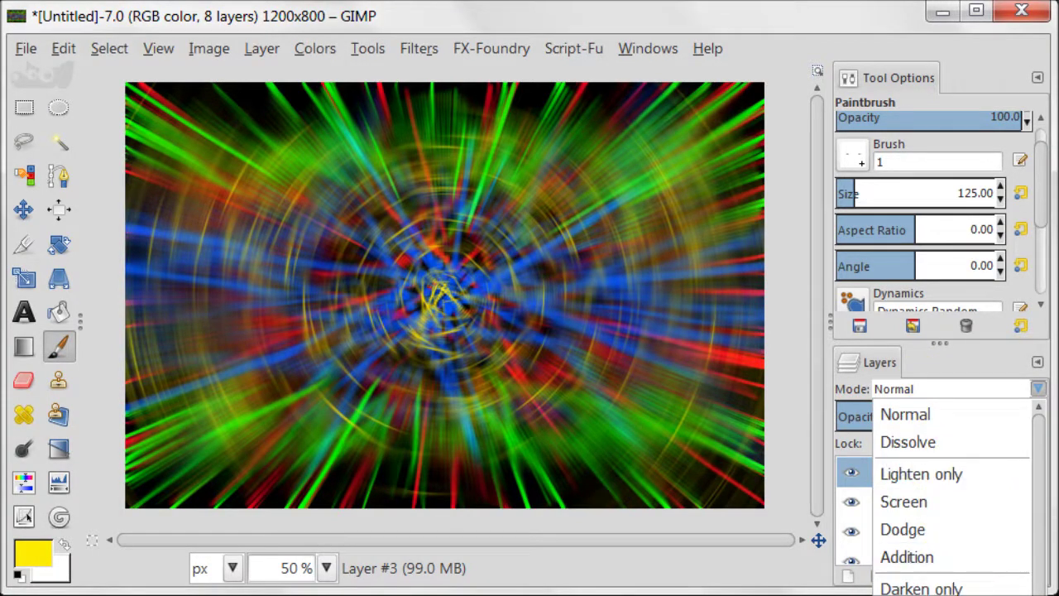
{"action": "left_click", "coordinate": [918, 589]}
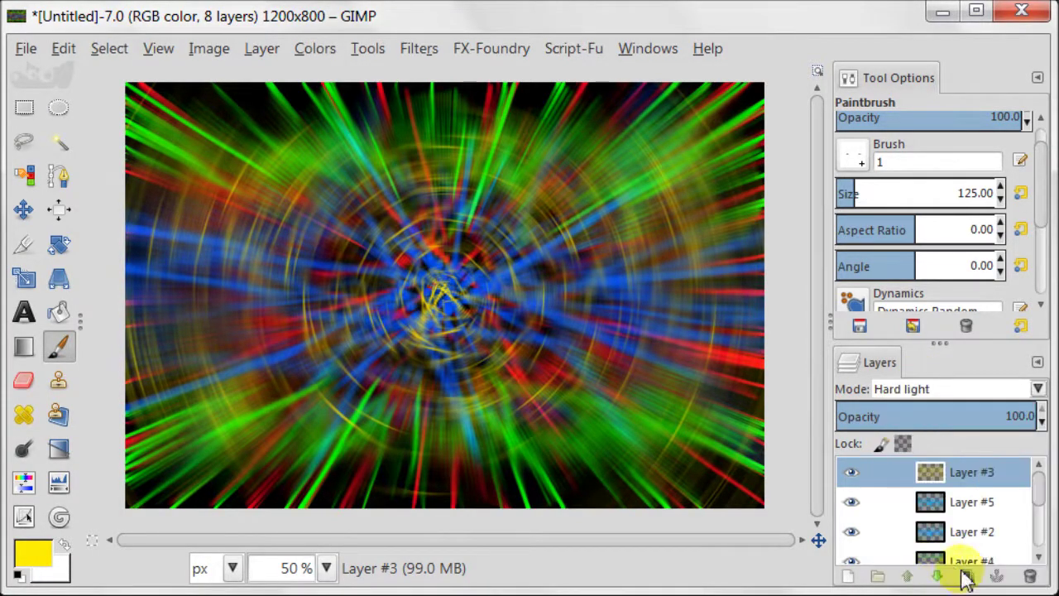
{"action": "left_click", "coordinate": [968, 577]}
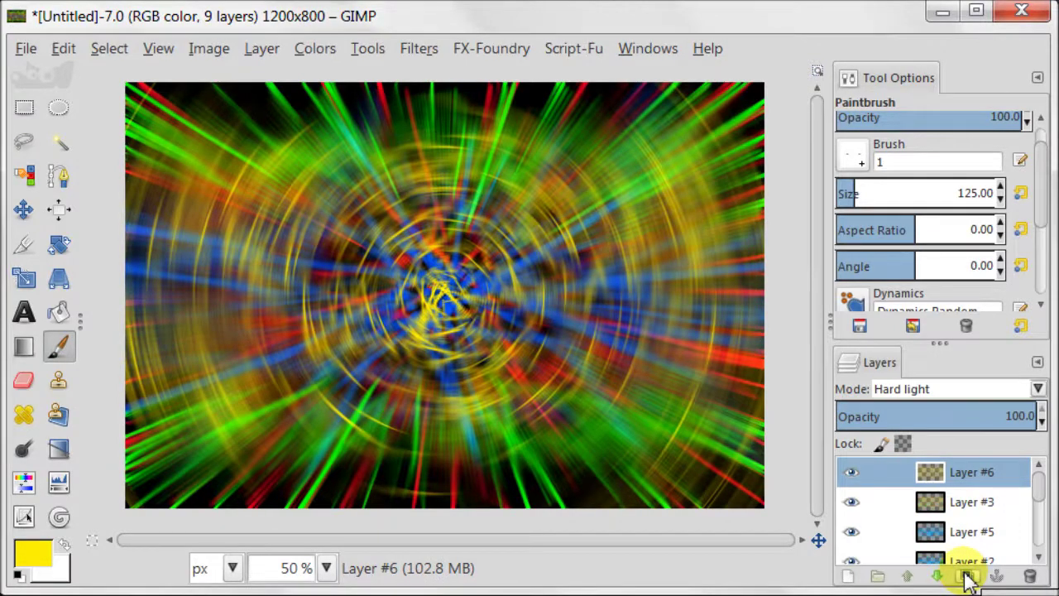
{"action": "left_click", "coordinate": [845, 576]}
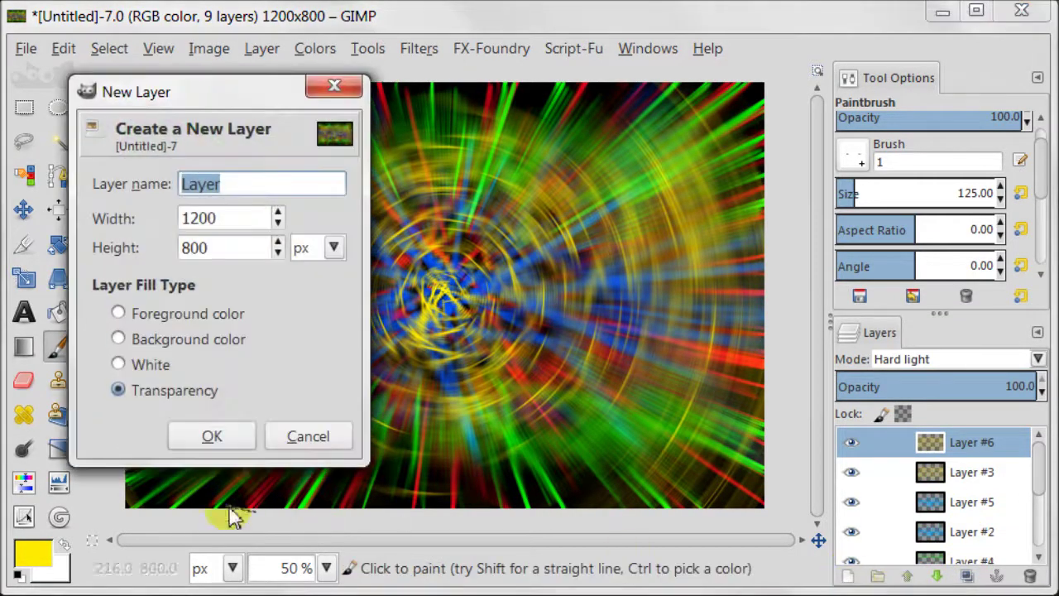
Add transparent Layer #7, choose the Blend tool, and set the layer to Overlay mode
{"action": "left_click", "coordinate": [231, 435]}
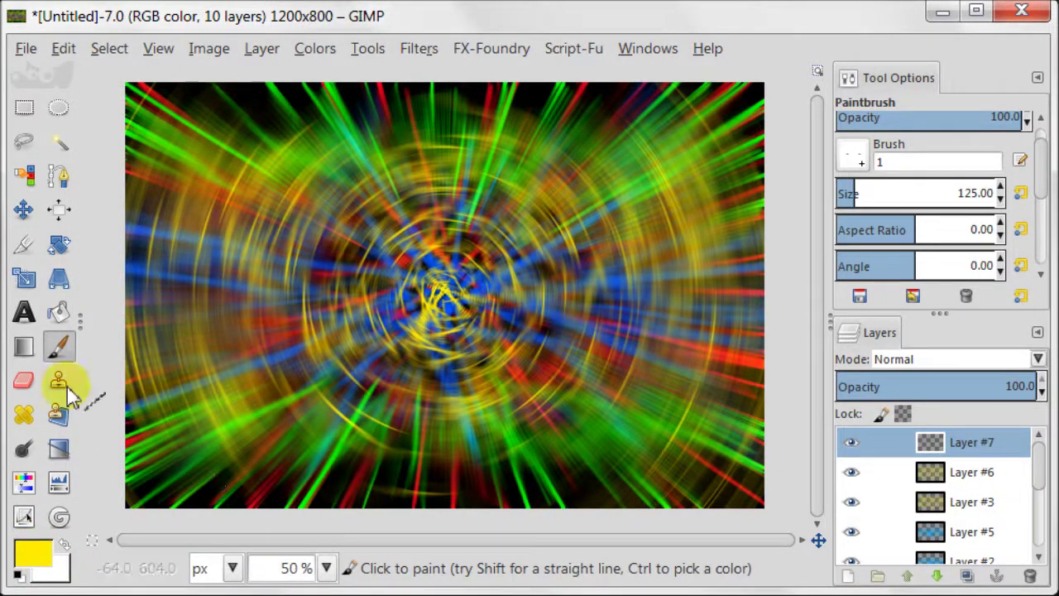
{"action": "left_click", "coordinate": [24, 347]}
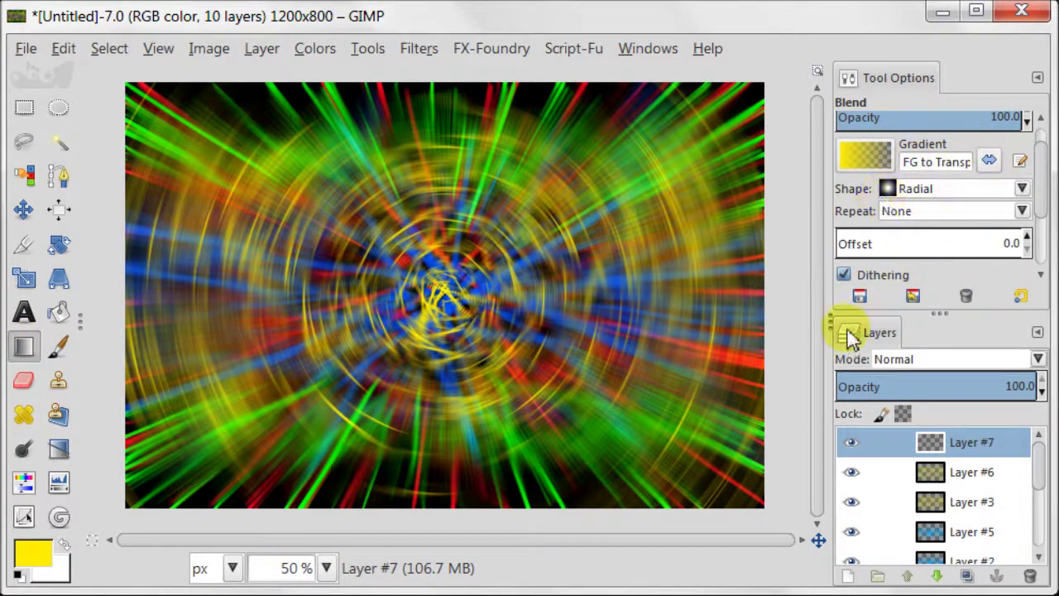
{"action": "left_click", "coordinate": [932, 364]}
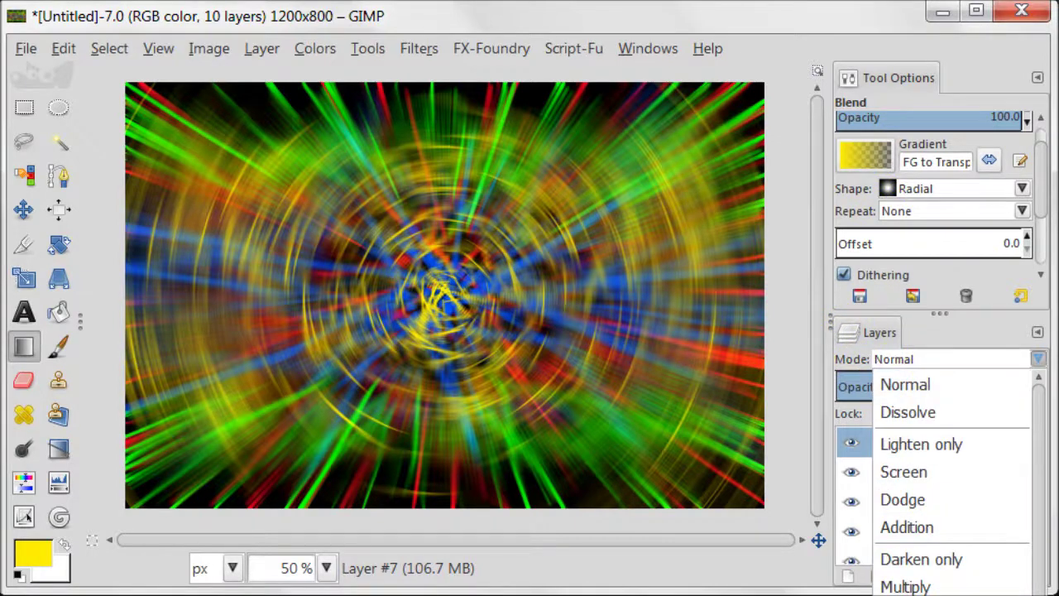
{"action": "key", "text": "Escape"}
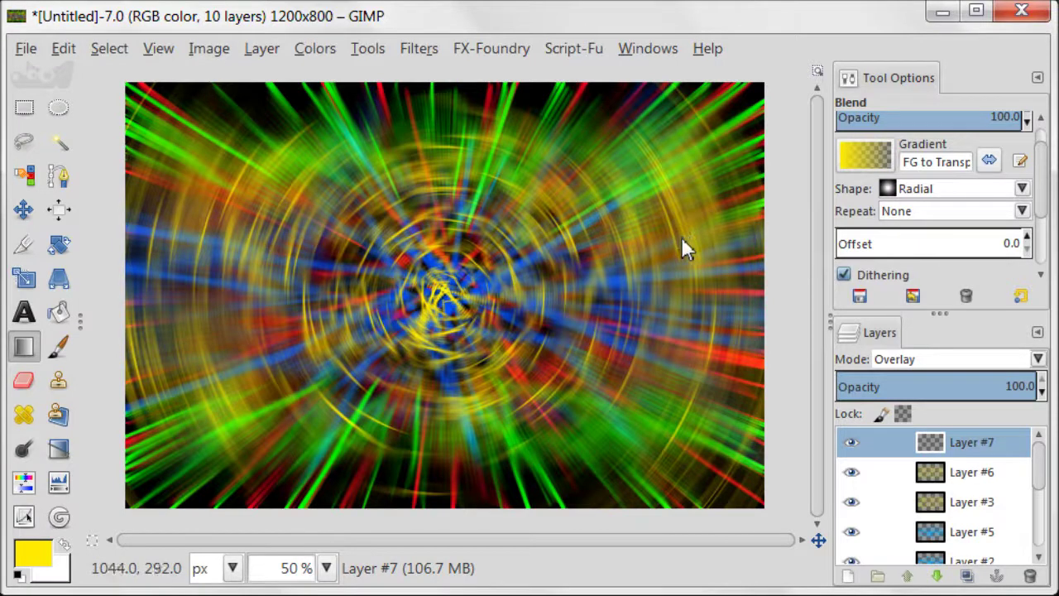
Drag seven yellow radial glows across the right, left, centre and lower-left of the burst
{"action": "left_click_drag", "start_coordinate": [681, 237], "coordinate": [685, 273]}
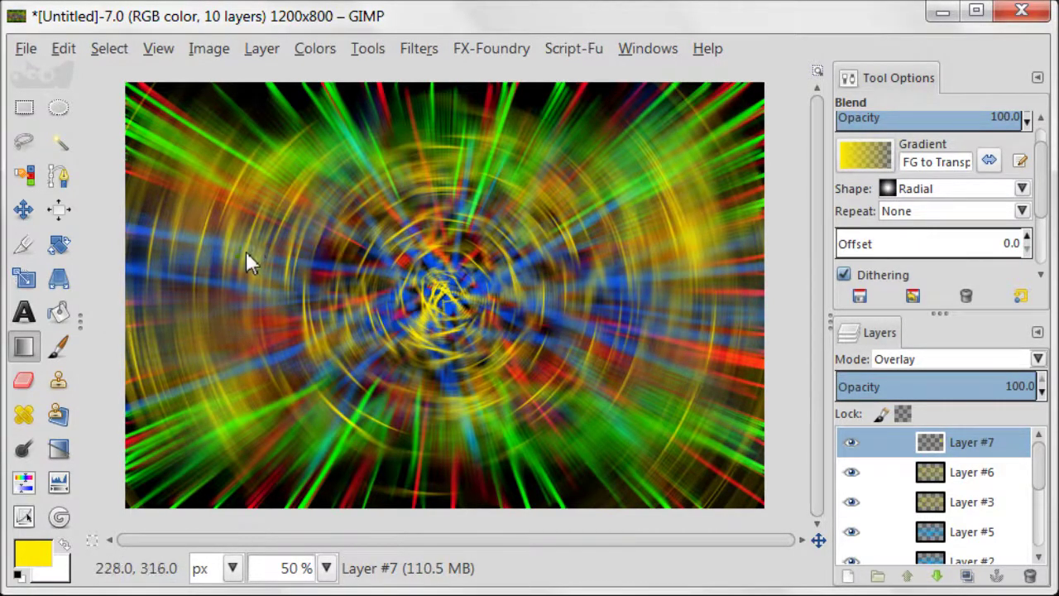
{"action": "left_click_drag", "start_coordinate": [243, 253], "coordinate": [234, 318]}
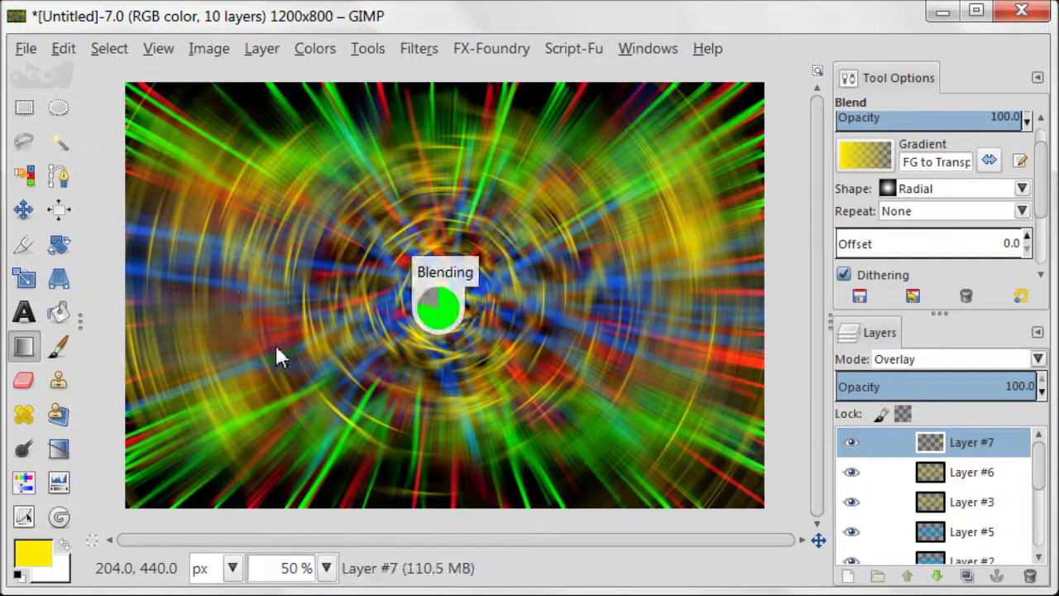
{"action": "left_click_drag", "start_coordinate": [312, 340], "coordinate": [343, 391]}
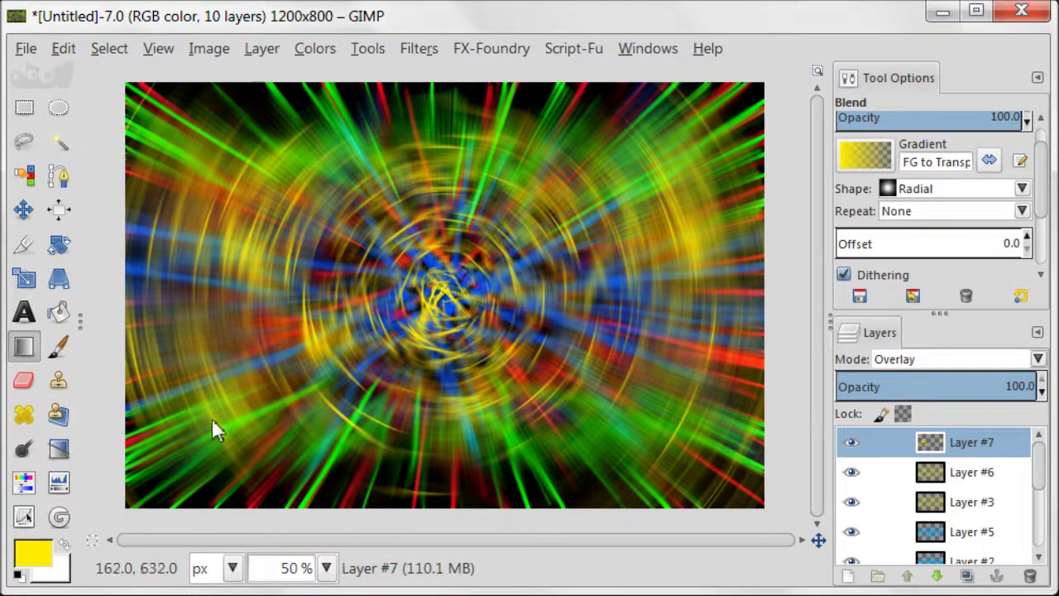
{"action": "left_click_drag", "start_coordinate": [211, 419], "coordinate": [242, 477]}
{"action": "left_click_drag", "start_coordinate": [479, 400], "coordinate": [512, 384]}
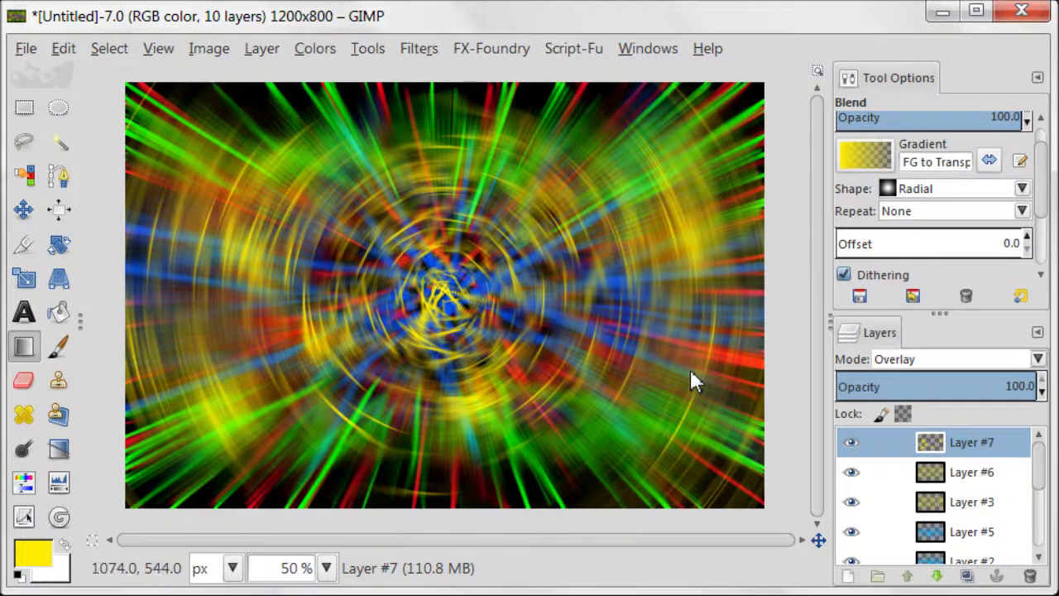
{"action": "left_click_drag", "start_coordinate": [418, 345], "coordinate": [448, 371]}
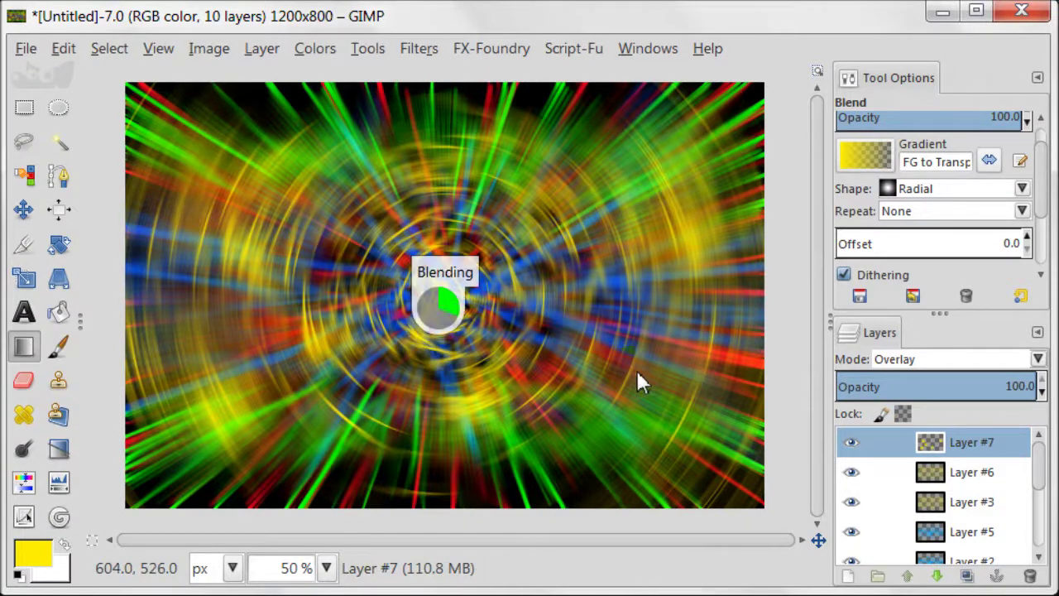
{"action": "left_click_drag", "start_coordinate": [686, 168], "coordinate": [717, 216]}
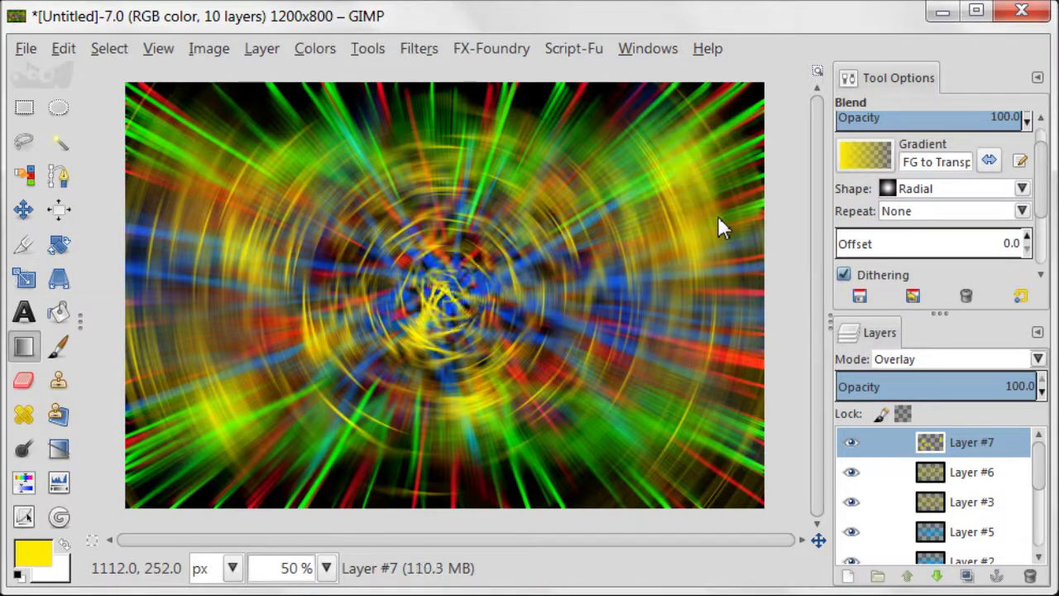
Set the foreground to light blue 06aaff and drag seven blue radial glows across the burst
{"action": "left_click", "coordinate": [31, 556]}
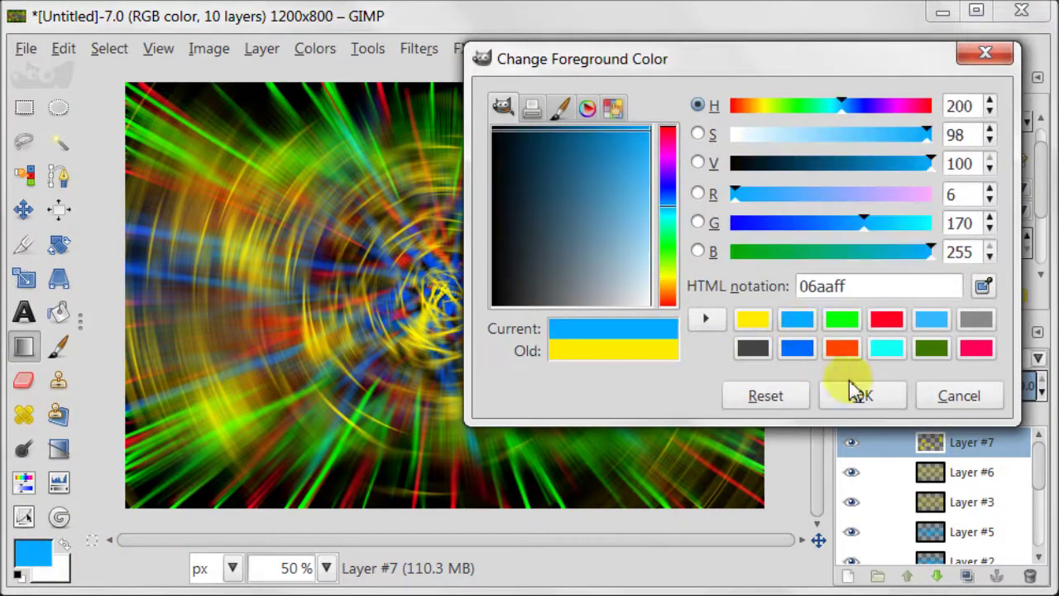
{"action": "left_click", "coordinate": [886, 395]}
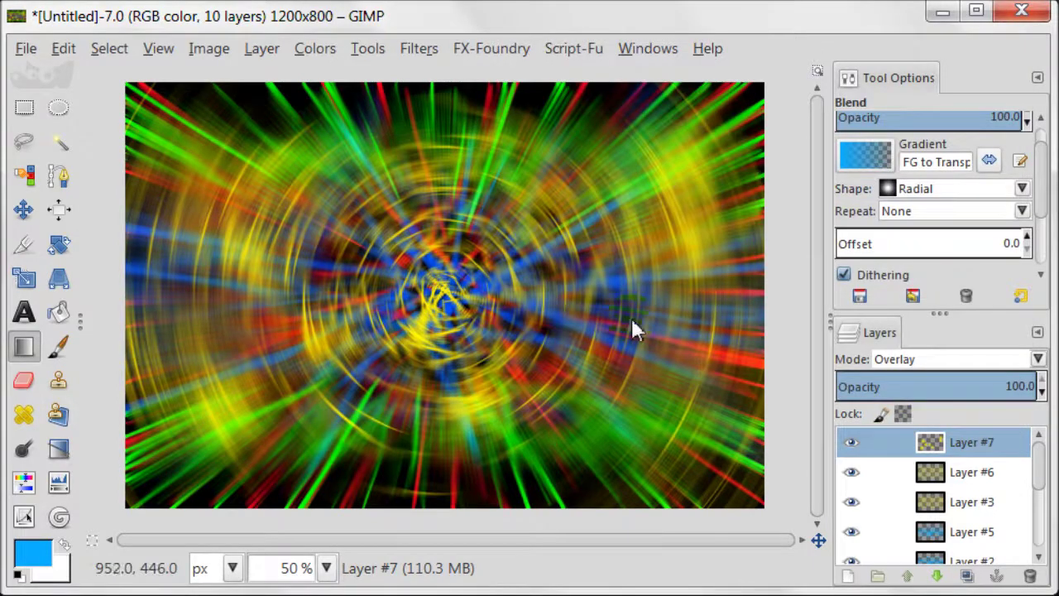
{"action": "left_click_drag", "start_coordinate": [625, 314], "coordinate": [609, 393]}
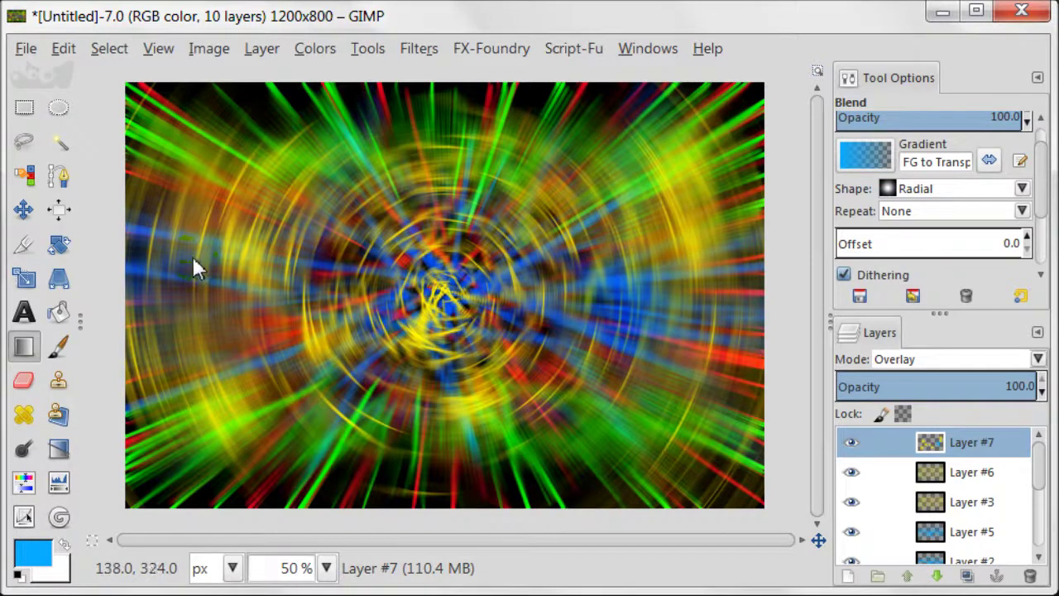
{"action": "left_click_drag", "start_coordinate": [183, 263], "coordinate": [168, 321]}
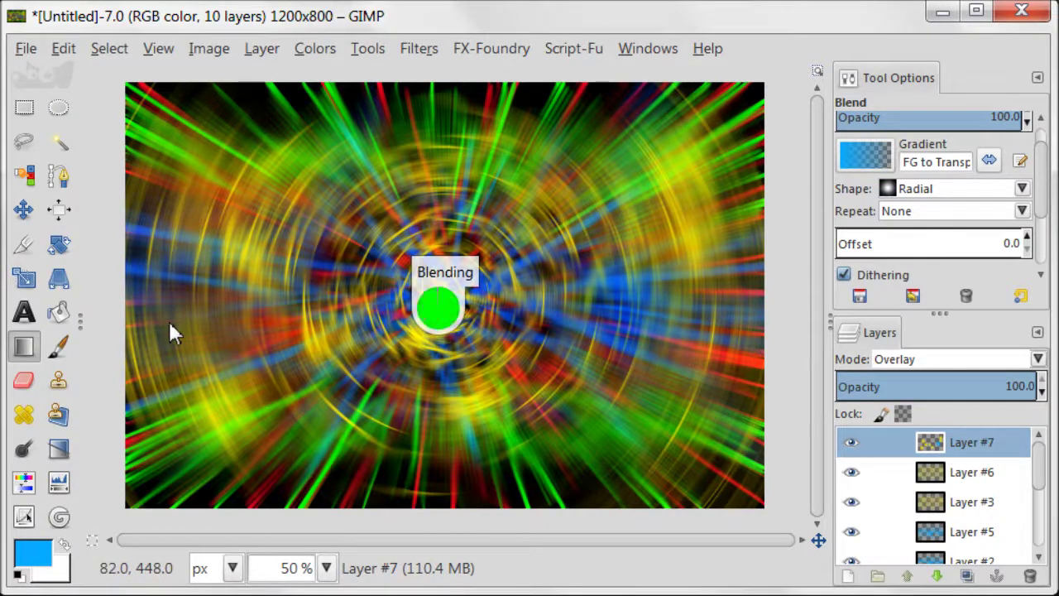
{"action": "left_click_drag", "start_coordinate": [143, 250], "coordinate": [139, 289]}
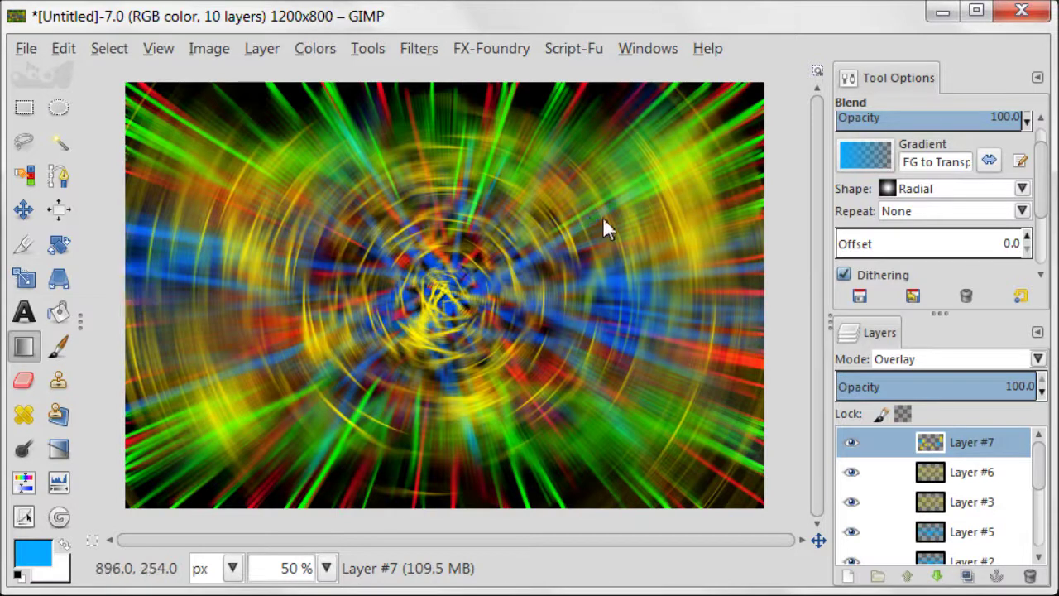
{"action": "left_click_drag", "start_coordinate": [602, 217], "coordinate": [656, 269]}
{"action": "left_click_drag", "start_coordinate": [743, 308], "coordinate": [739, 397]}
{"action": "left_click_drag", "start_coordinate": [473, 443], "coordinate": [546, 443]}
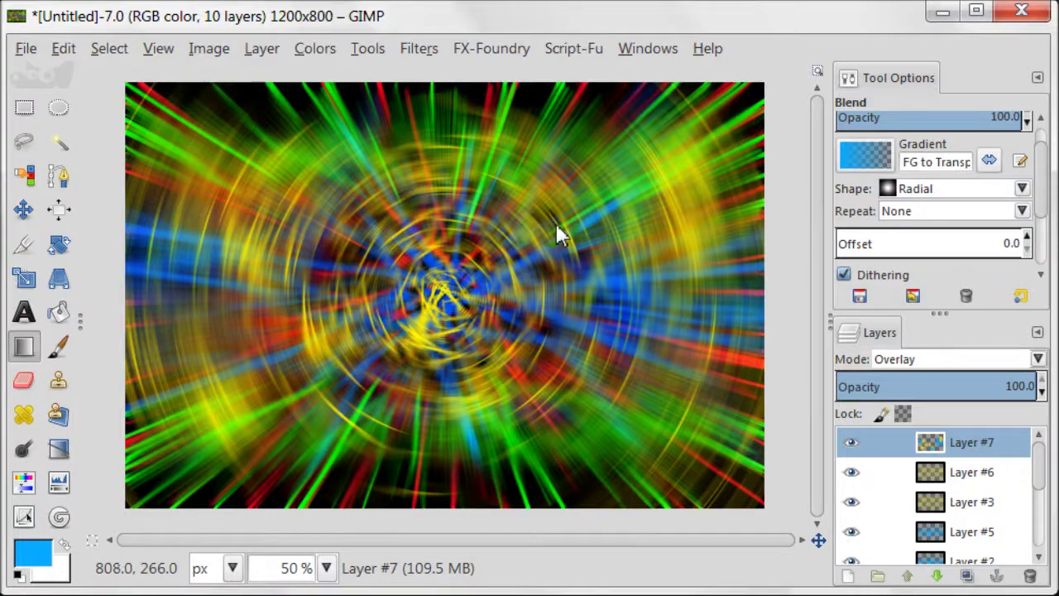
{"action": "left_click_drag", "start_coordinate": [579, 220], "coordinate": [674, 197]}
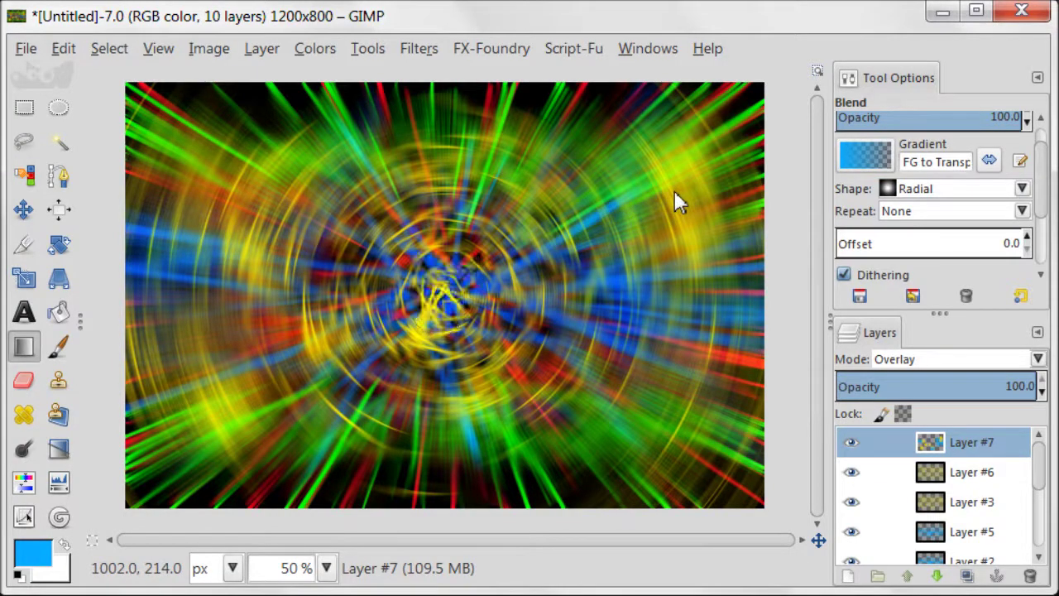
Set the foreground colour to bright green 06ff06
{"action": "left_click", "coordinate": [31, 552]}
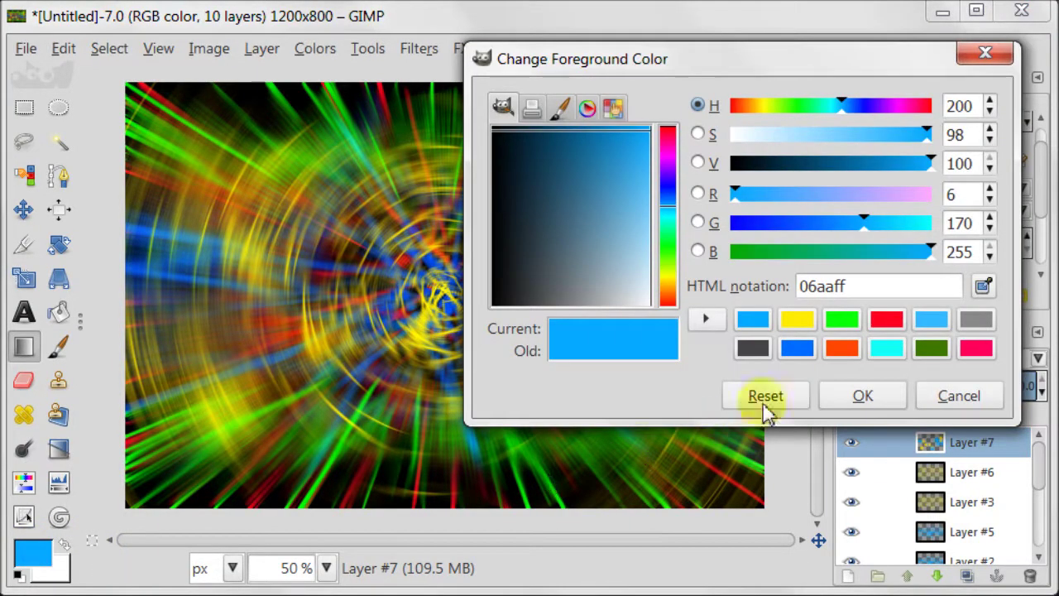
{"action": "left_click", "coordinate": [842, 320]}
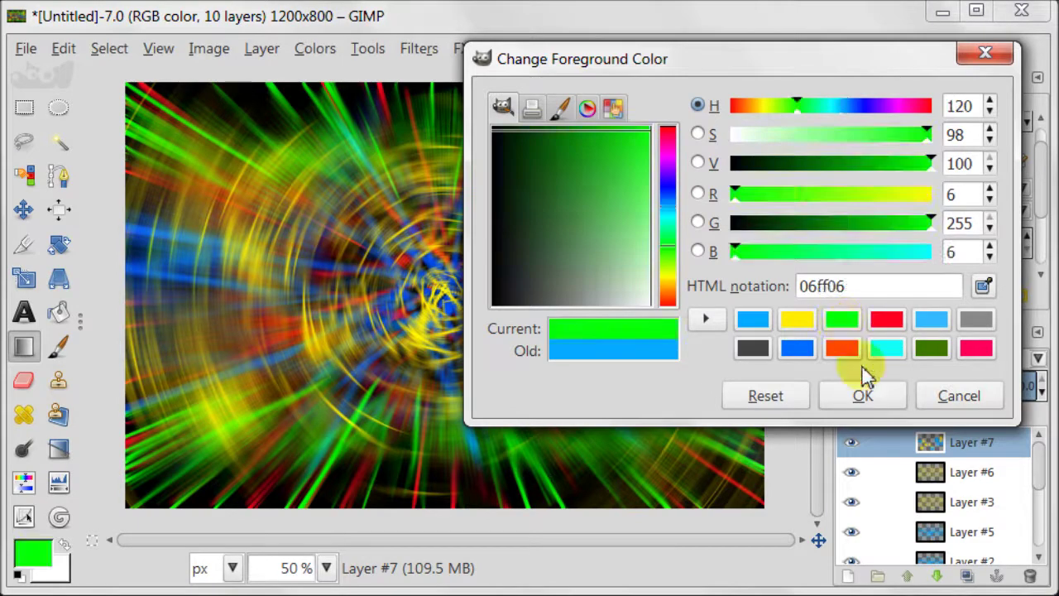
{"action": "left_click", "coordinate": [892, 402]}
Blend five green radial glows on Layer #7, including the lower-left and upper areas
{"action": "left_click_drag", "start_coordinate": [330, 179], "coordinate": [417, 226]}
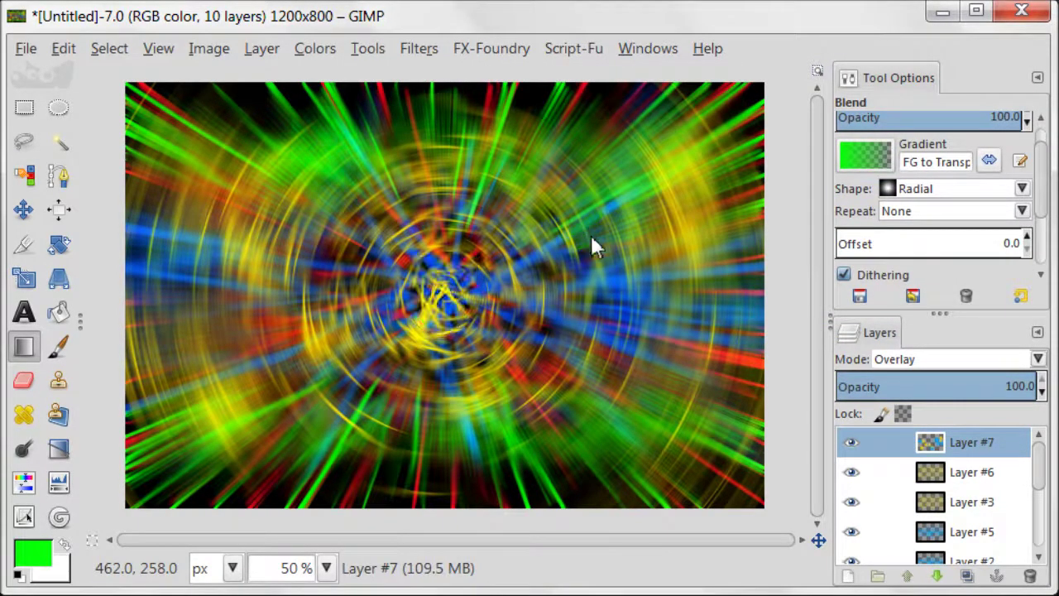
{"action": "left_click_drag", "start_coordinate": [648, 151], "coordinate": [594, 185]}
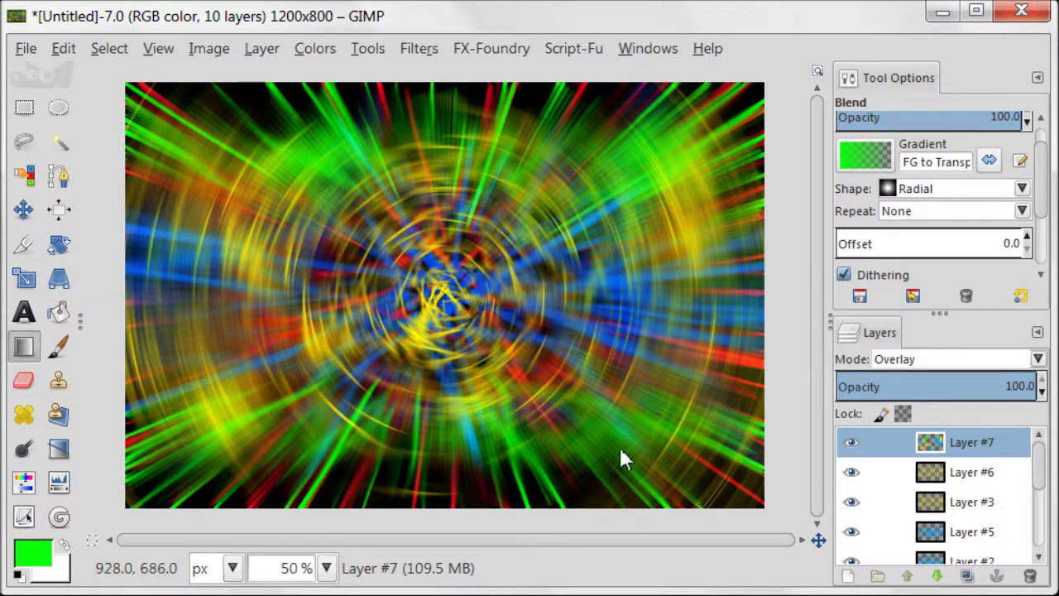
{"action": "left_click_drag", "start_coordinate": [620, 447], "coordinate": [697, 514]}
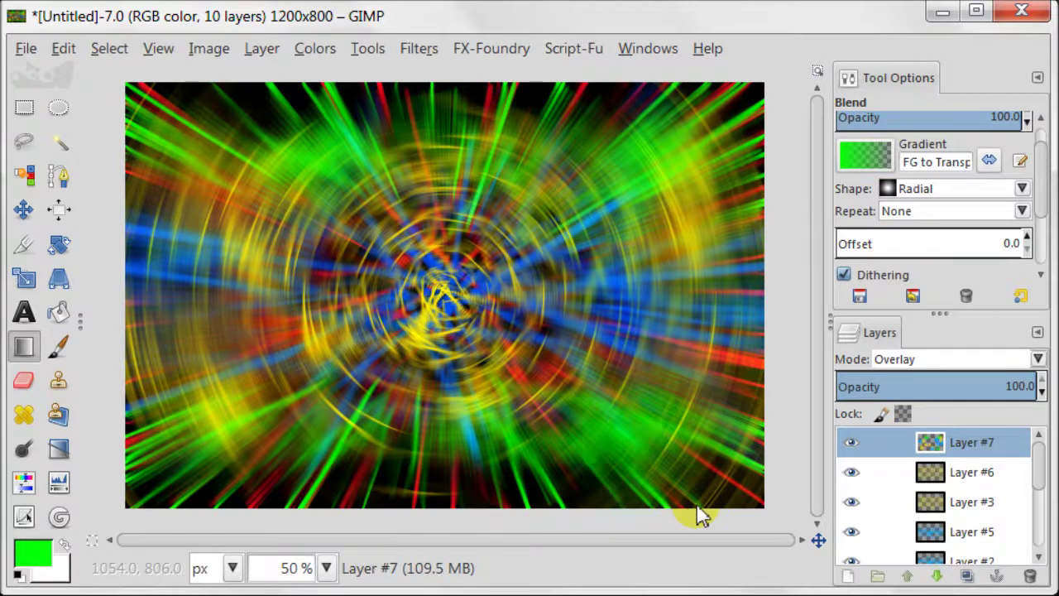
{"action": "left_click_drag", "start_coordinate": [193, 456], "coordinate": [141, 500]}
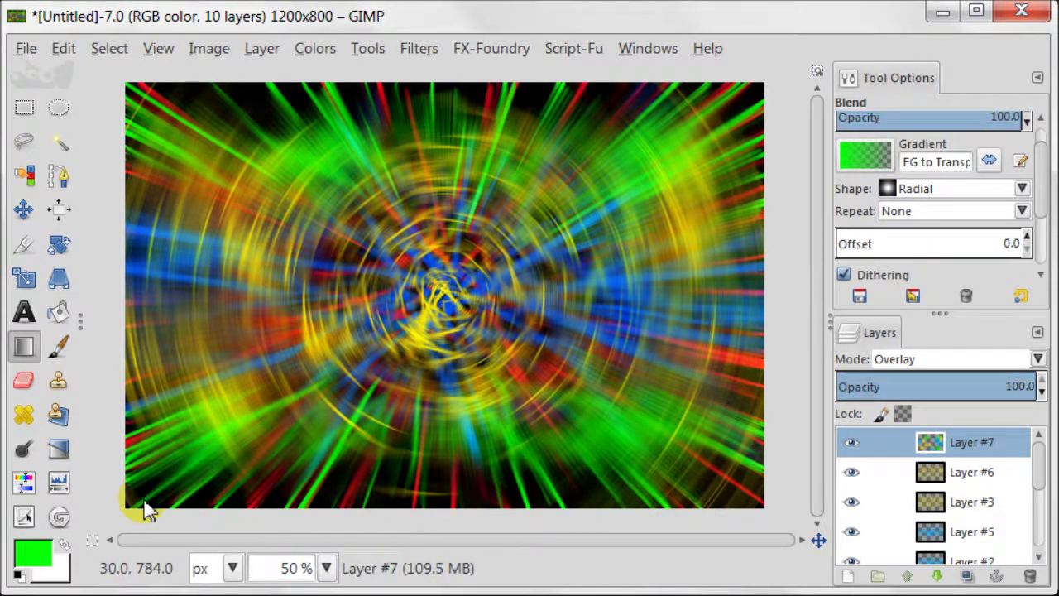
{"action": "left_click_drag", "start_coordinate": [439, 111], "coordinate": [440, 178]}
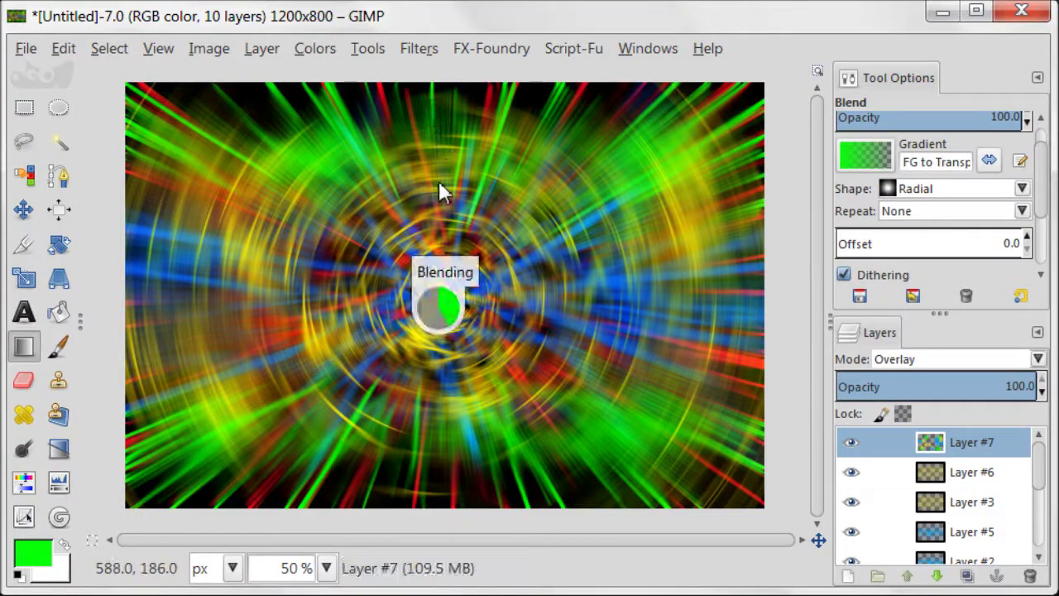
Set the foreground colour to red
{"action": "left_click", "coordinate": [46, 567]}
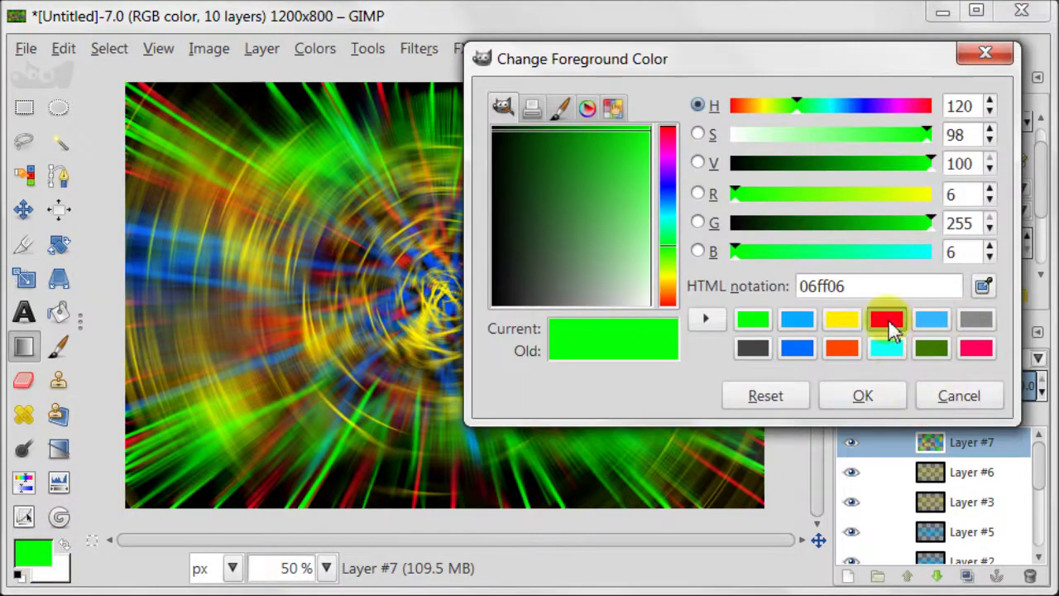
{"action": "left_click", "coordinate": [887, 324]}
{"action": "left_click", "coordinate": [885, 406]}
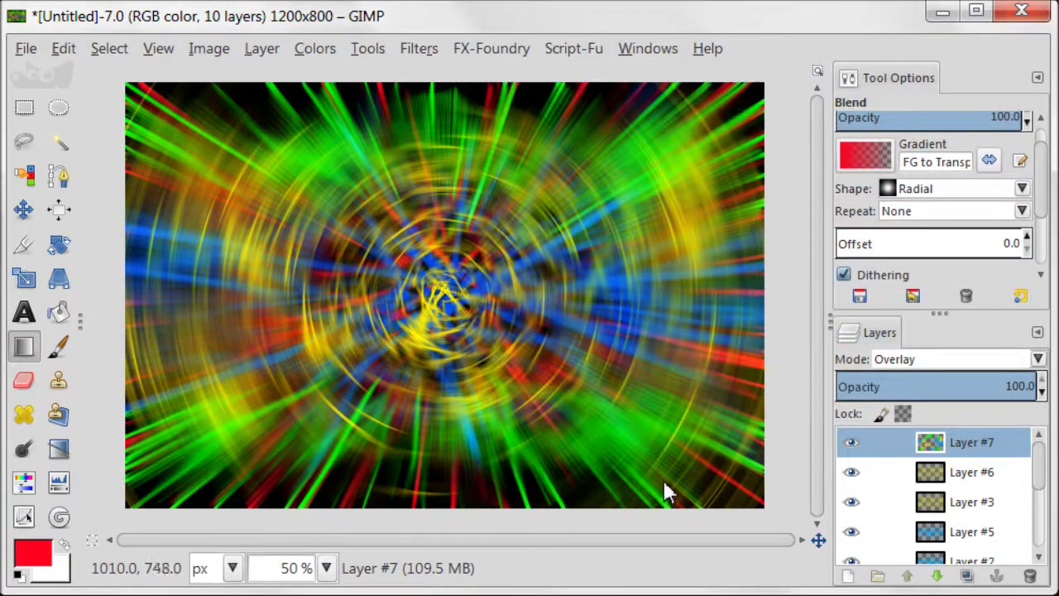
Blend nine red radial glows around the burst on Layer #7, including the upper left
{"action": "left_click_drag", "start_coordinate": [708, 353], "coordinate": [600, 333]}
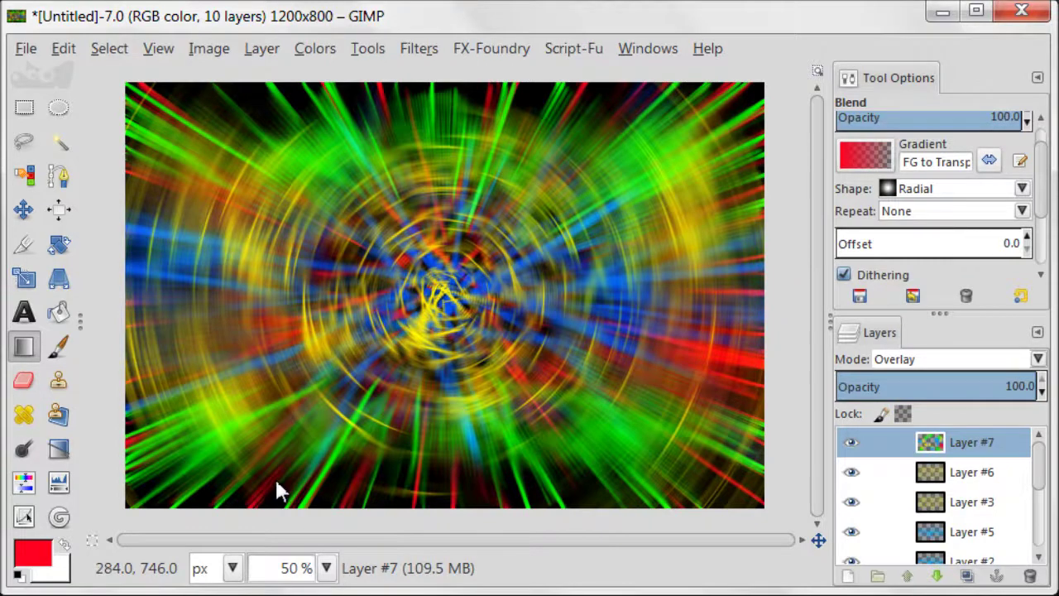
{"action": "left_click_drag", "start_coordinate": [275, 478], "coordinate": [230, 522]}
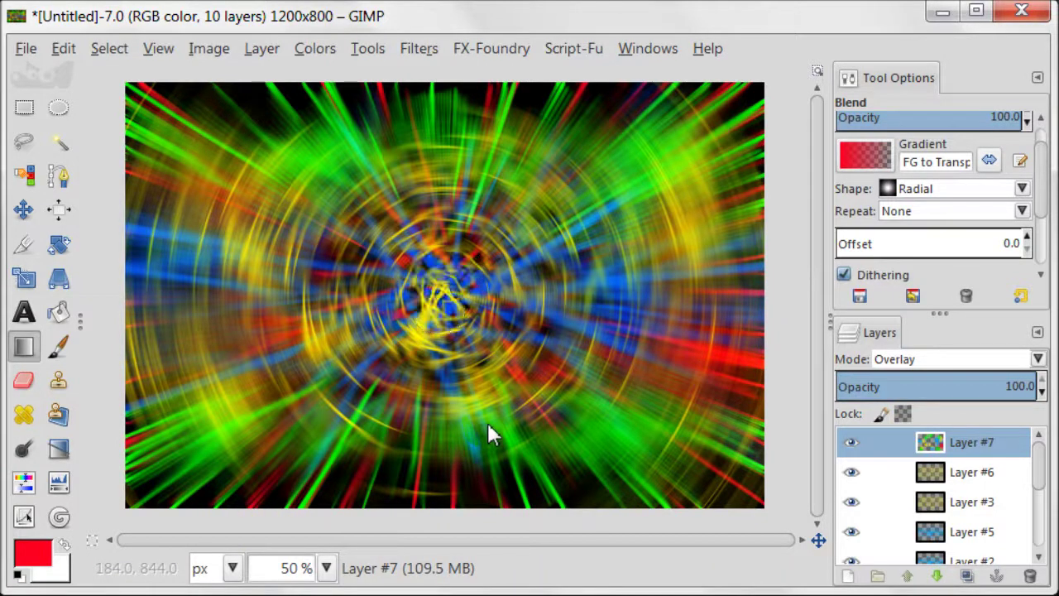
{"action": "left_click_drag", "start_coordinate": [546, 370], "coordinate": [604, 426]}
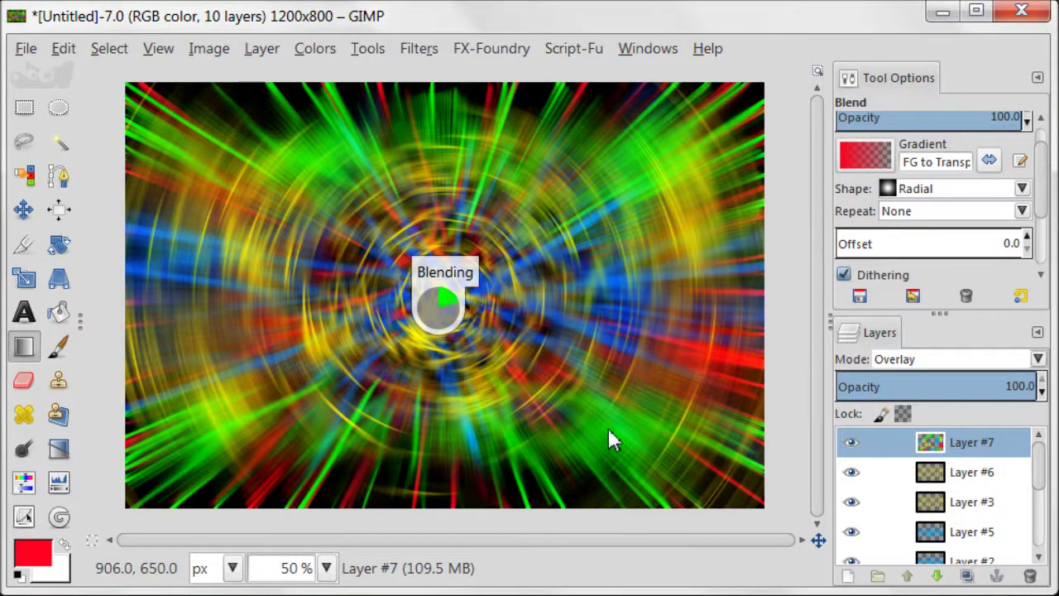
{"action": "left_click_drag", "start_coordinate": [272, 333], "coordinate": [199, 361]}
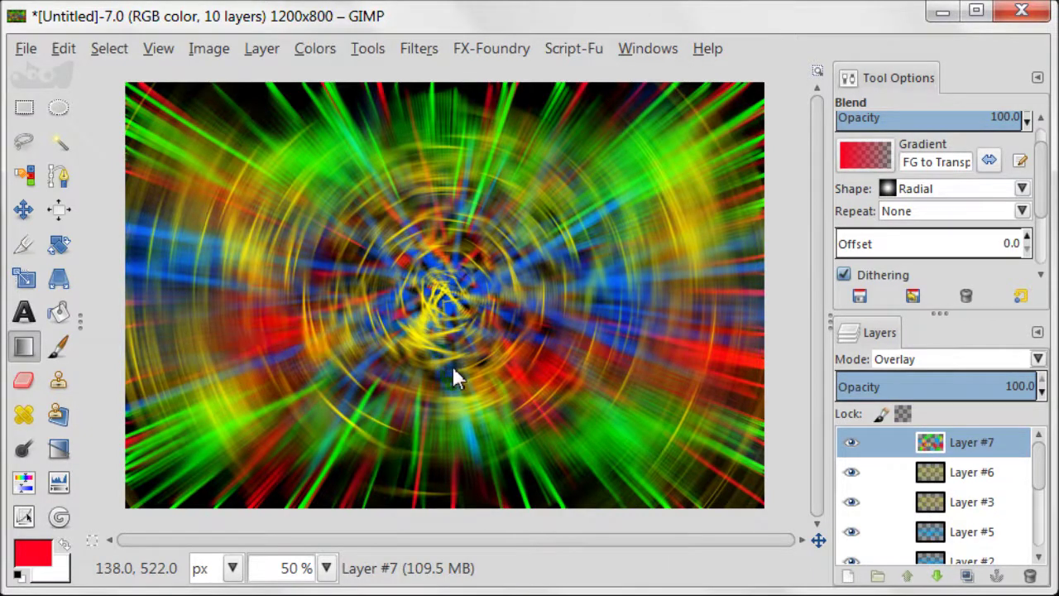
{"action": "left_click_drag", "start_coordinate": [227, 192], "coordinate": [309, 234]}
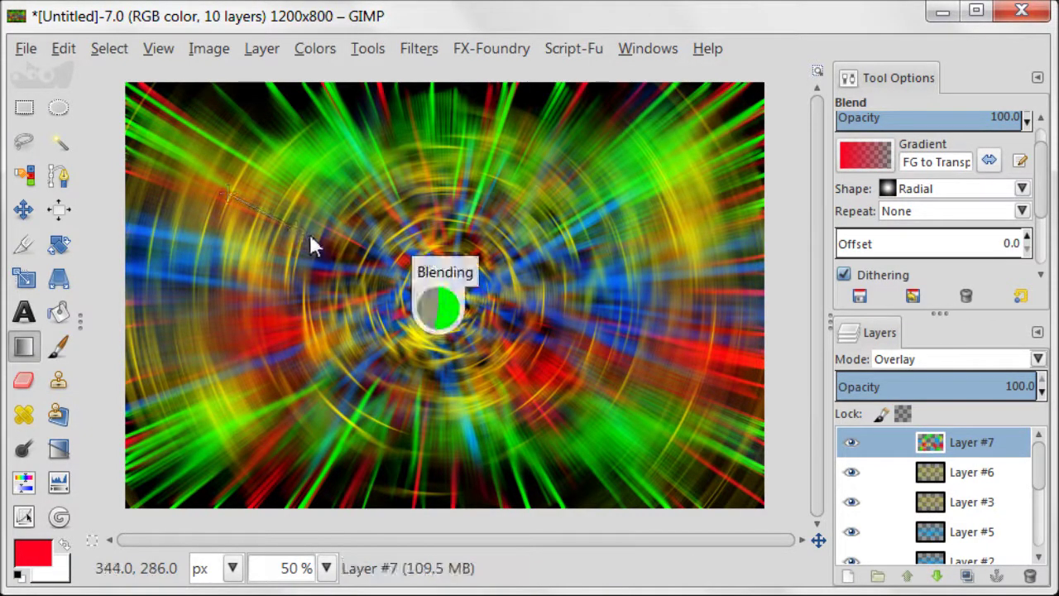
{"action": "left_click_drag", "start_coordinate": [164, 101], "coordinate": [214, 141]}
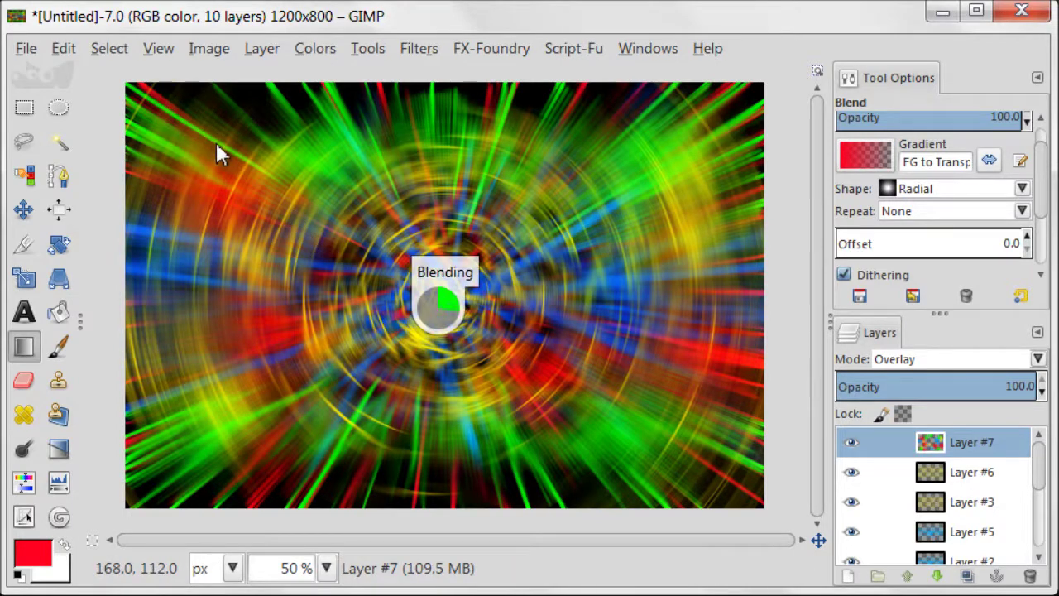
{"action": "left_click_drag", "start_coordinate": [492, 100], "coordinate": [498, 184]}
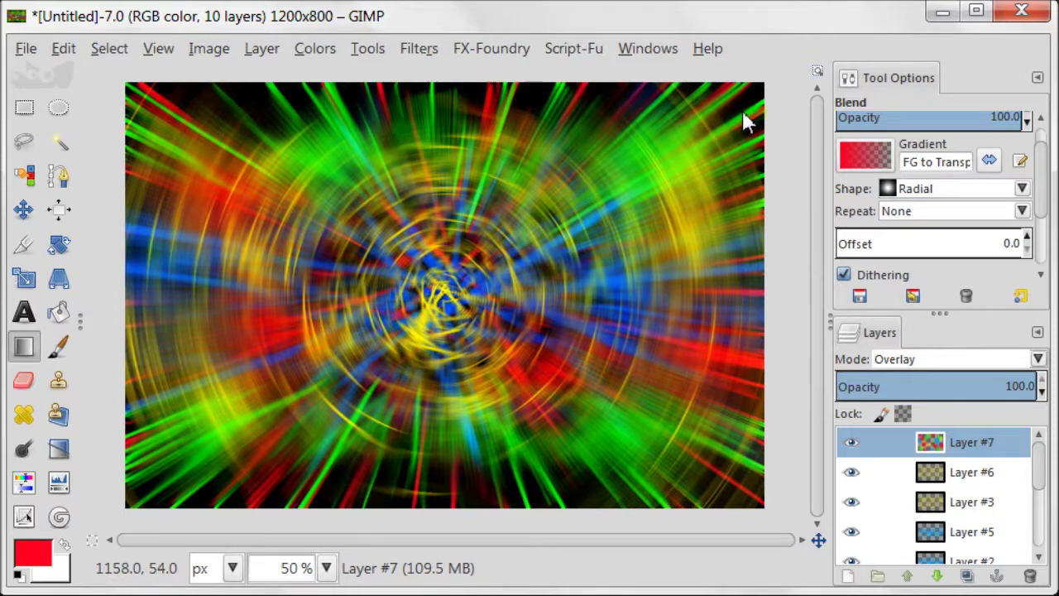
{"action": "left_click_drag", "start_coordinate": [742, 111], "coordinate": [694, 155]}
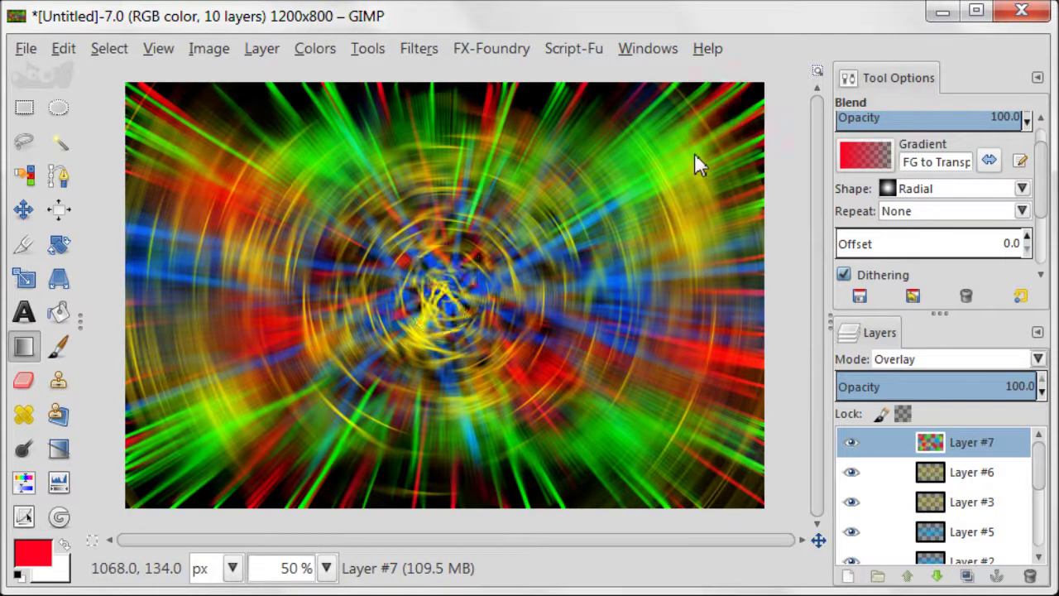
{"action": "left_click_drag", "start_coordinate": [468, 175], "coordinate": [460, 243]}
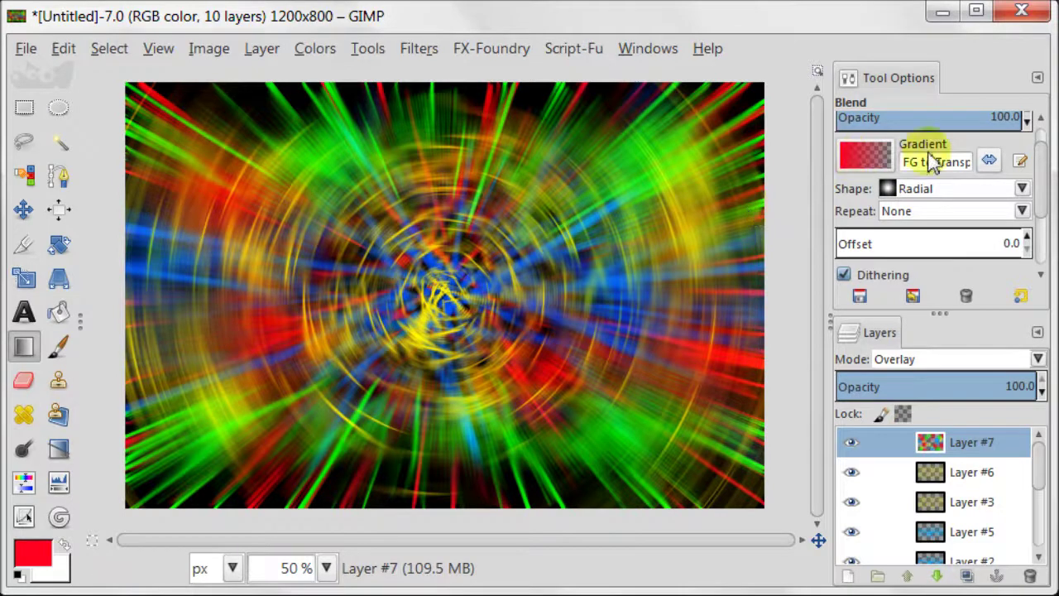
Duplicate Layer #6 as Layer #8 and add a transparent Layer #9 on top
{"action": "left_click", "coordinate": [960, 472]}
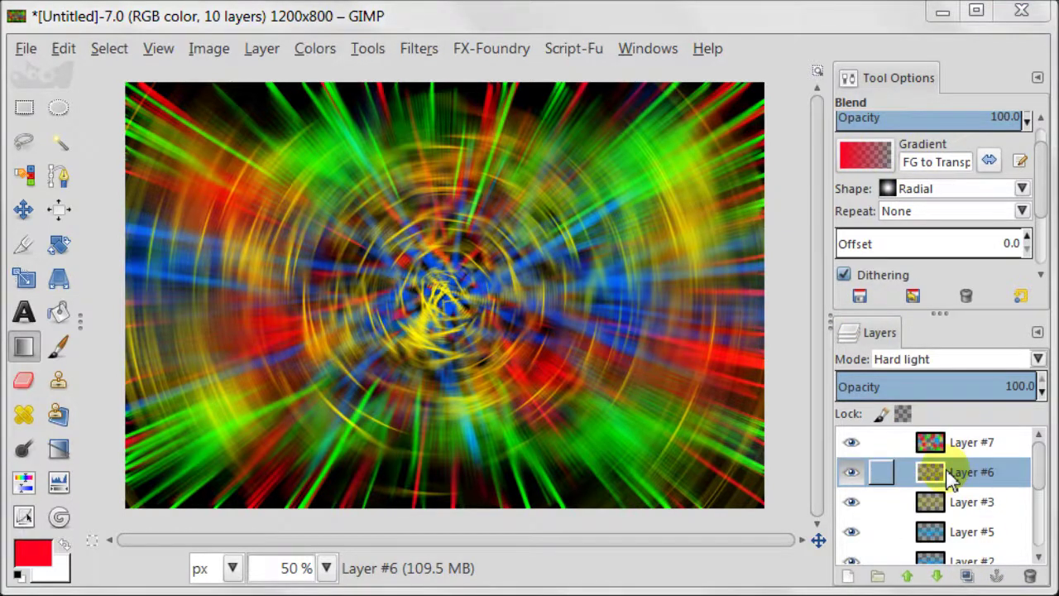
{"action": "left_click", "coordinate": [966, 577]}
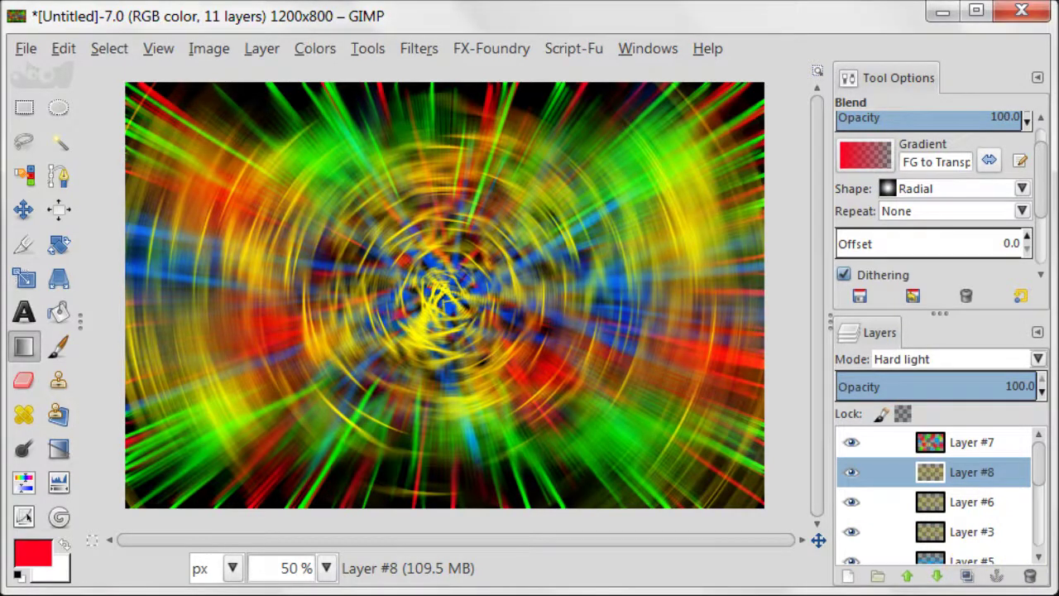
{"action": "left_click", "coordinate": [964, 444]}
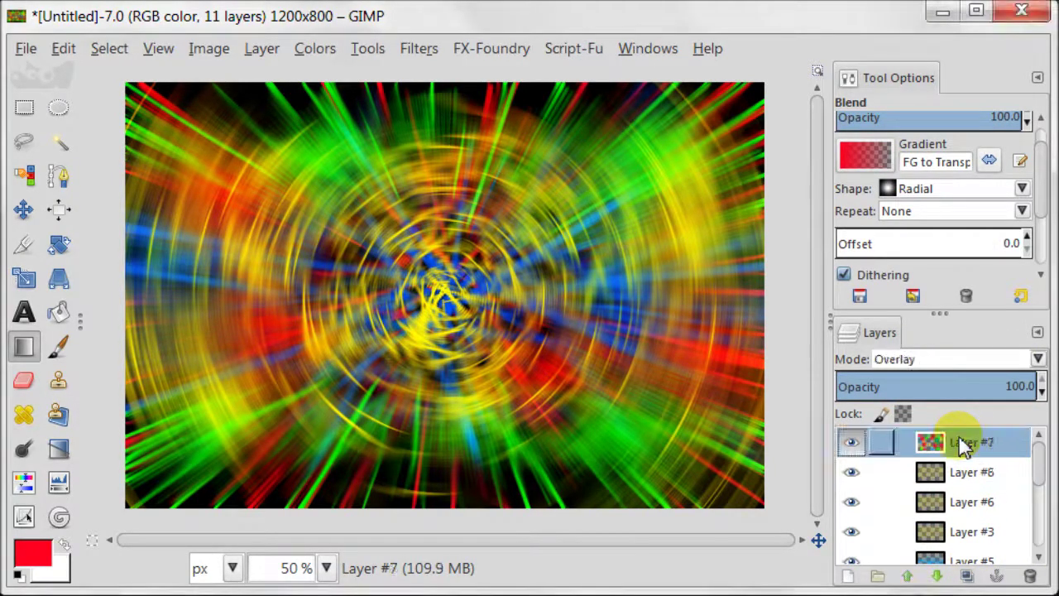
{"action": "left_click", "coordinate": [848, 577]}
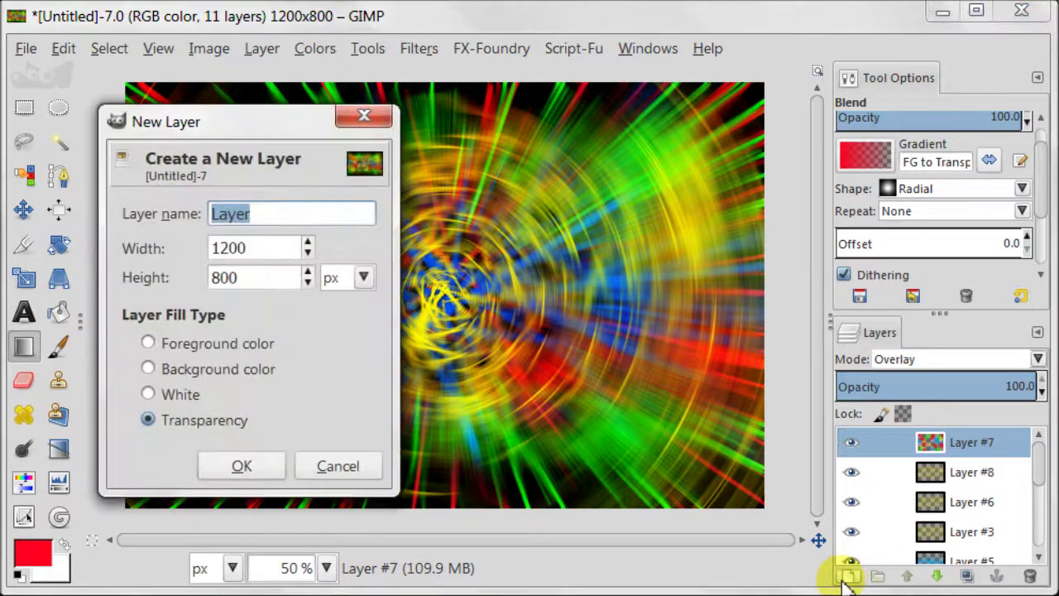
{"action": "left_click", "coordinate": [242, 466]}
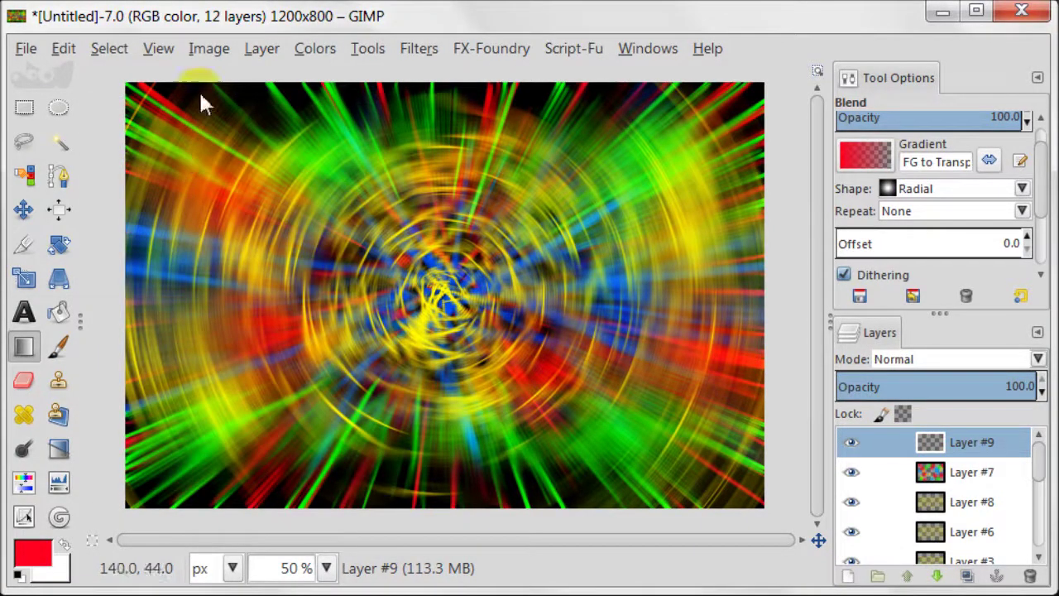
Add a horizontal guide at 50% with New Guide (by Percent)
{"action": "left_click", "coordinate": [209, 52]}
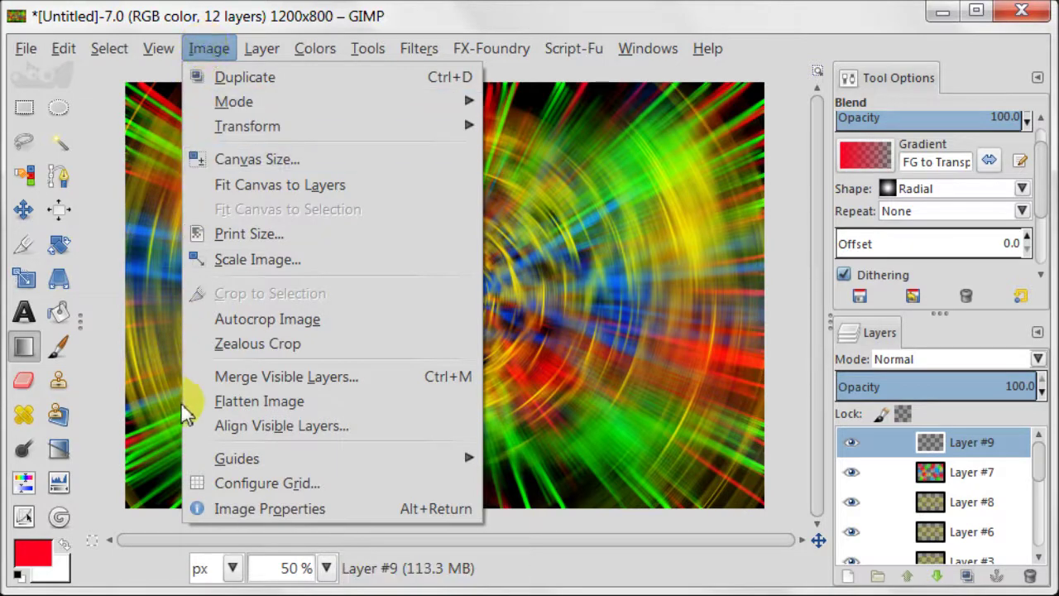
{"action": "mouse_move", "coordinate": [414, 460]}
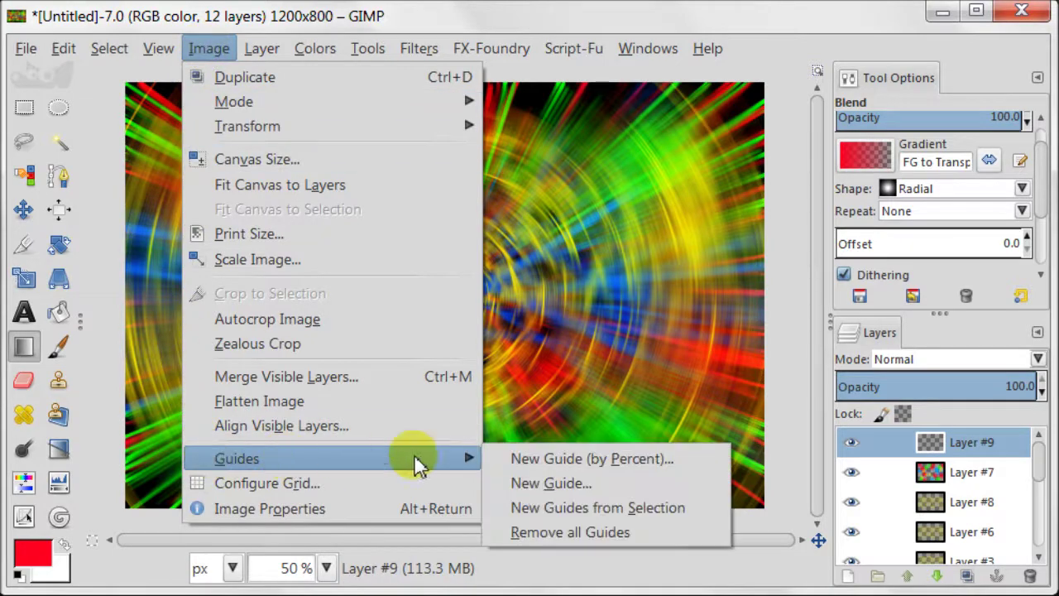
{"action": "left_click", "coordinate": [703, 465]}
{"action": "left_click", "coordinate": [299, 354]}
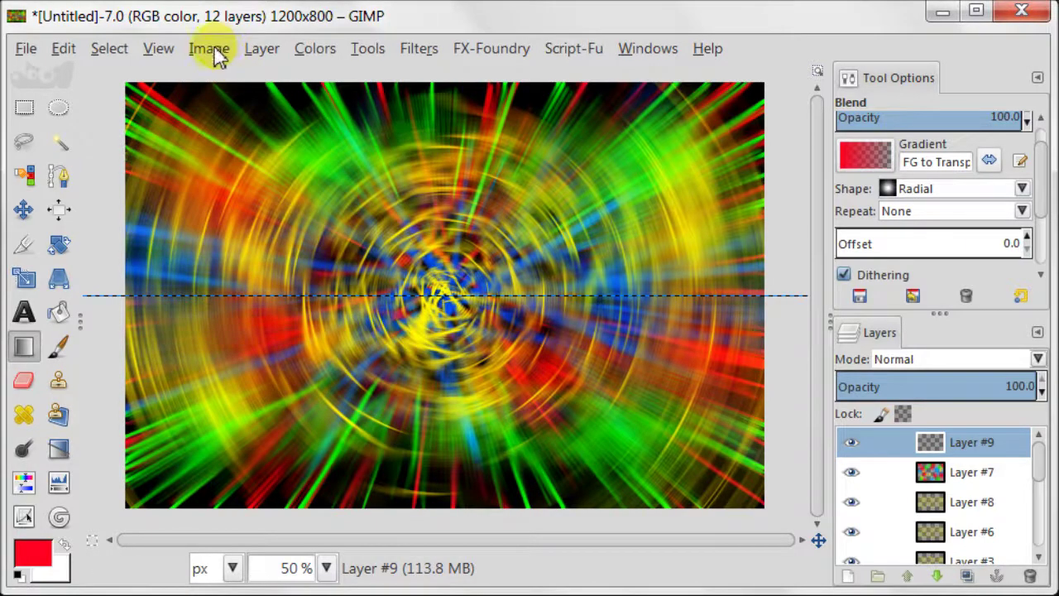
Add a vertical guide at 50% with New Guide (by Percent)
{"action": "left_click", "coordinate": [212, 49]}
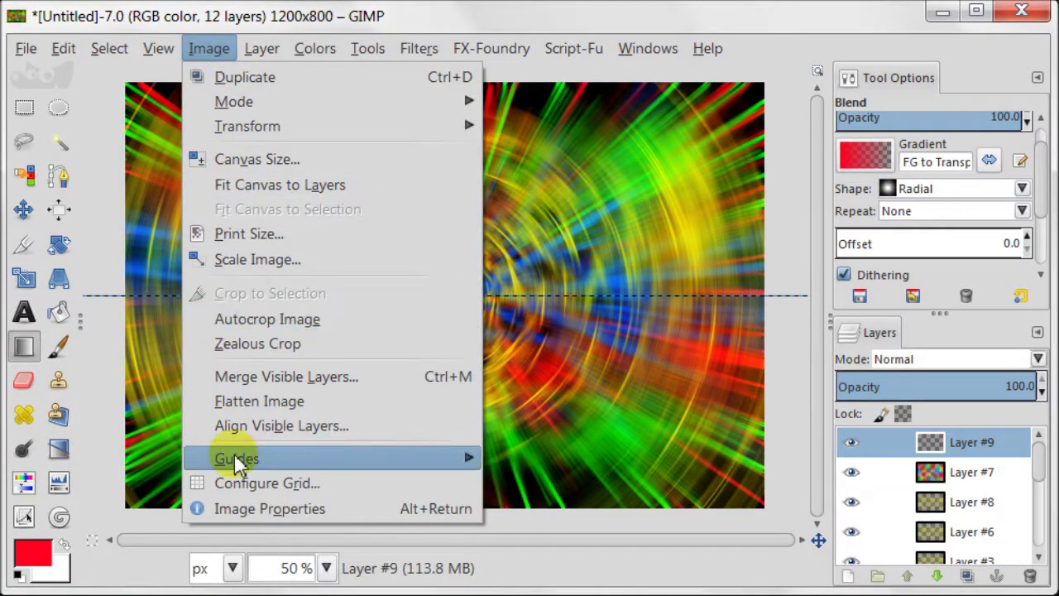
{"action": "mouse_move", "coordinate": [236, 461]}
{"action": "left_click", "coordinate": [688, 462]}
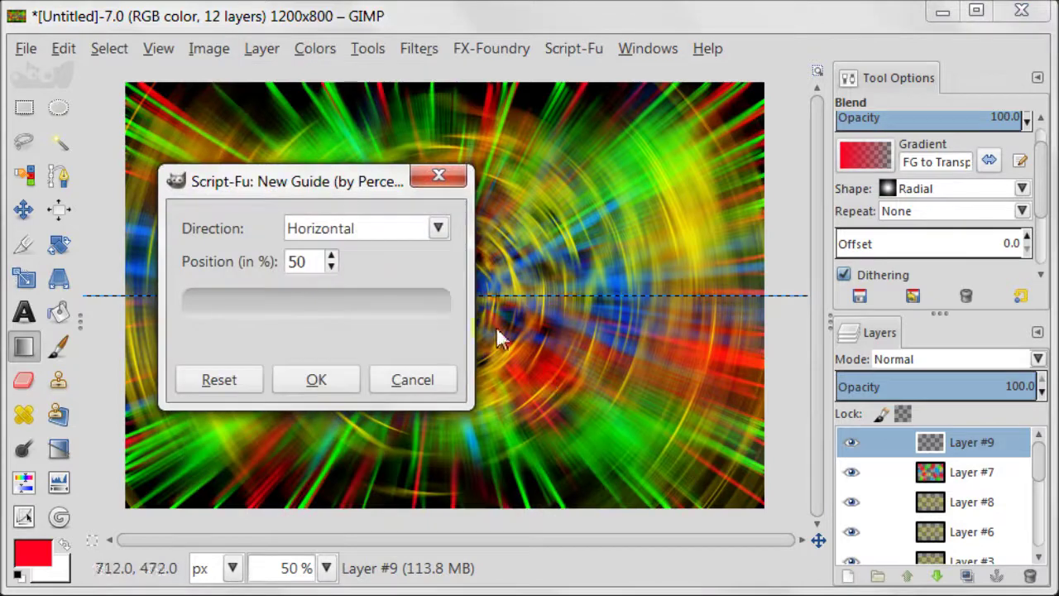
{"action": "left_click", "coordinate": [444, 230]}
{"action": "left_click", "coordinate": [426, 287]}
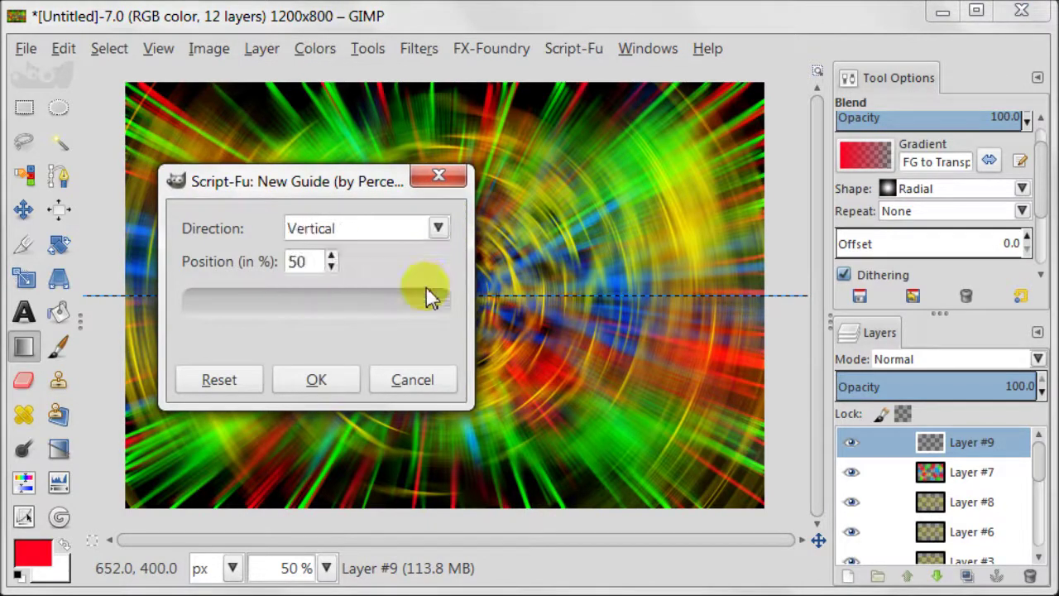
{"action": "left_click", "coordinate": [341, 382]}
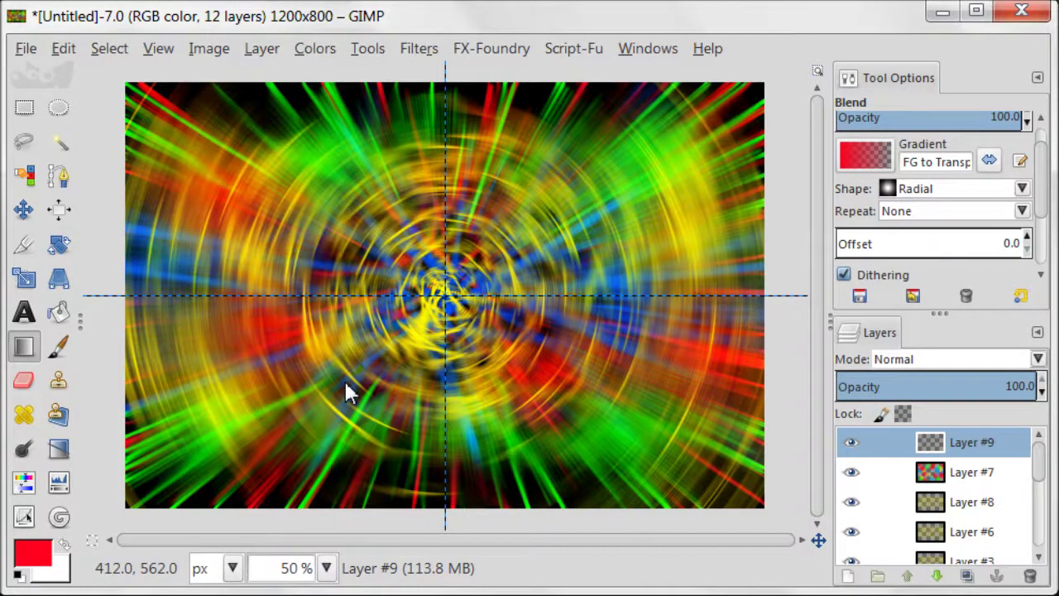
Draw a 360×360 circular selection centred on the image
{"action": "left_click", "coordinate": [58, 116]}
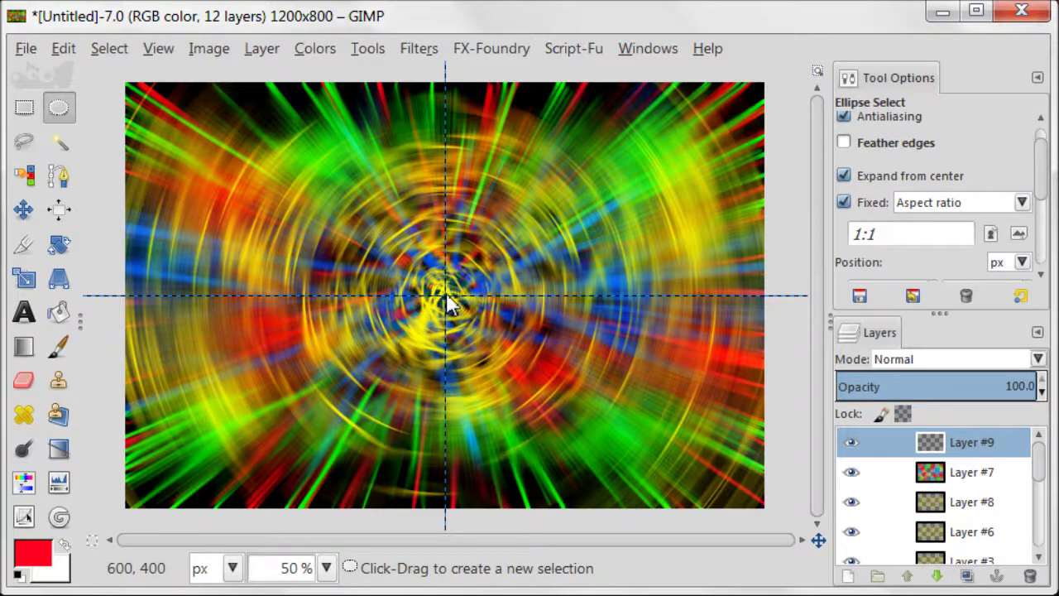
{"action": "left_click_drag", "start_coordinate": [446, 295], "coordinate": [535, 397]}
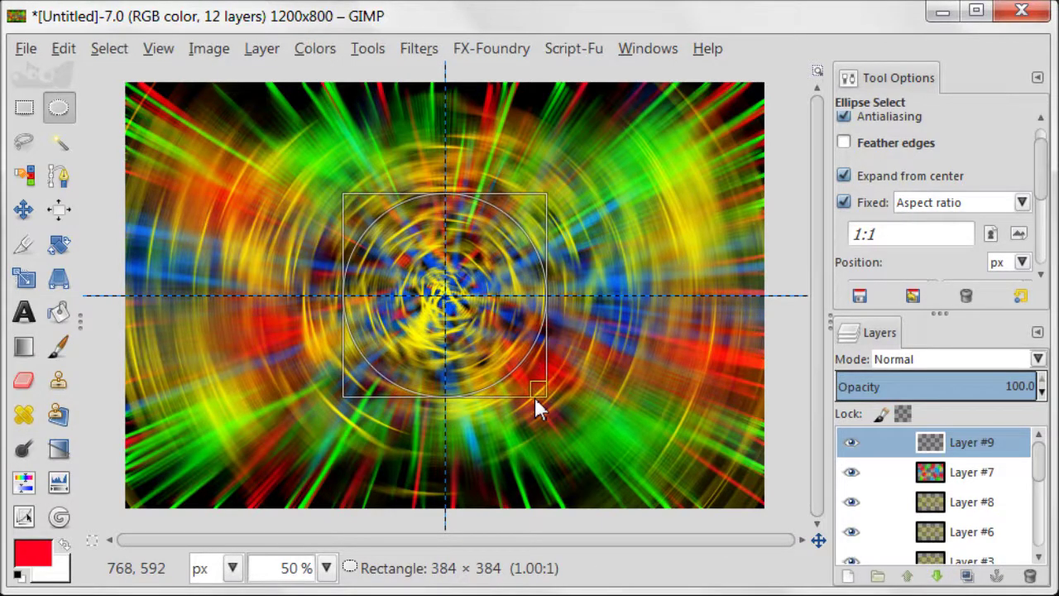
{"action": "left_click_drag", "start_coordinate": [534, 397], "coordinate": [526, 388]}
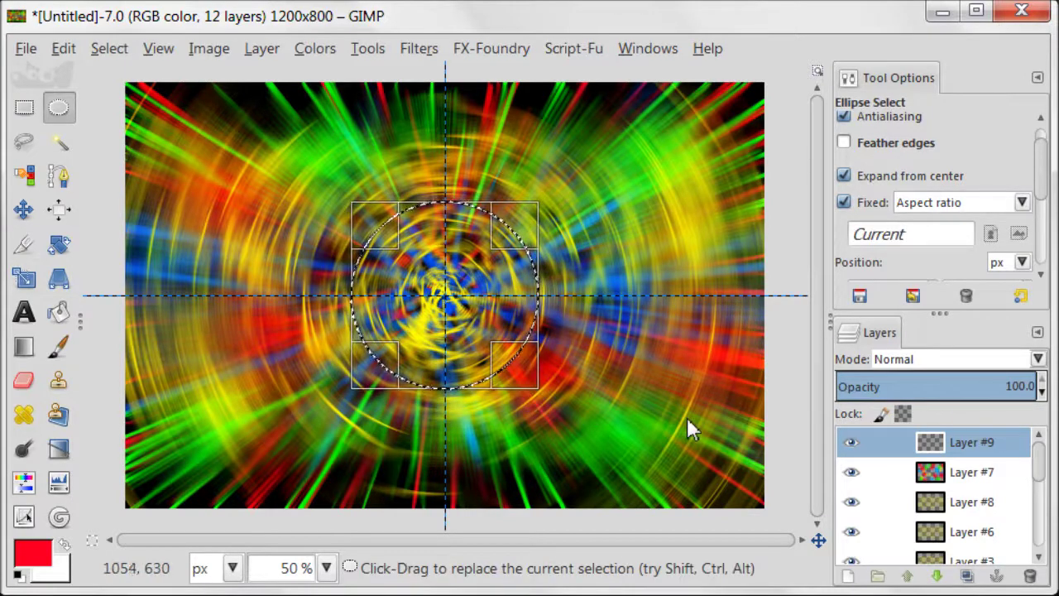
Bucket-fill the circle selection with white and remove the selection
{"action": "left_click", "coordinate": [65, 545]}
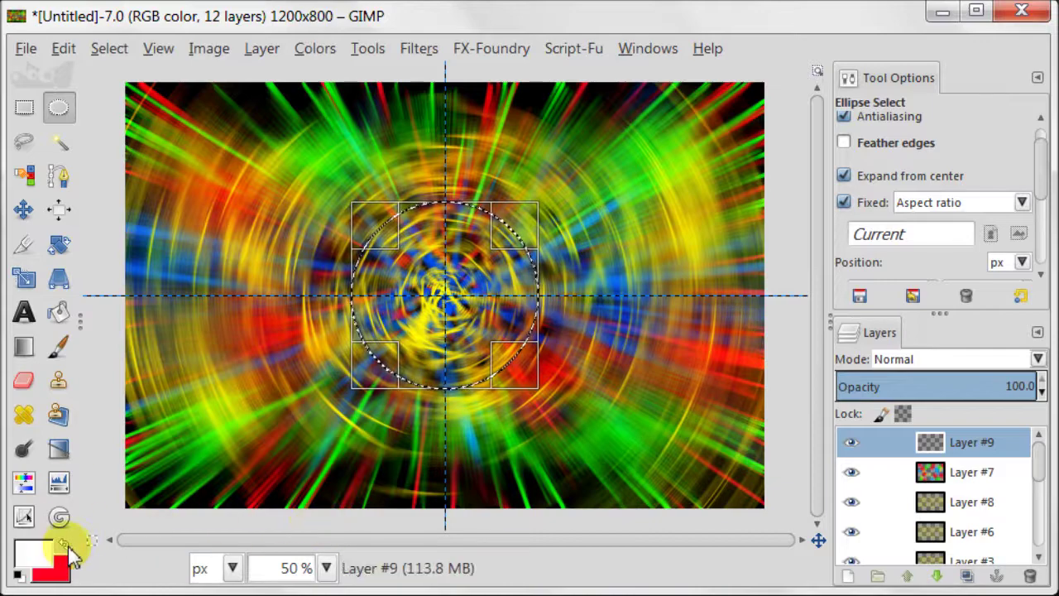
{"action": "left_click", "coordinate": [58, 309]}
{"action": "left_click", "coordinate": [437, 290]}
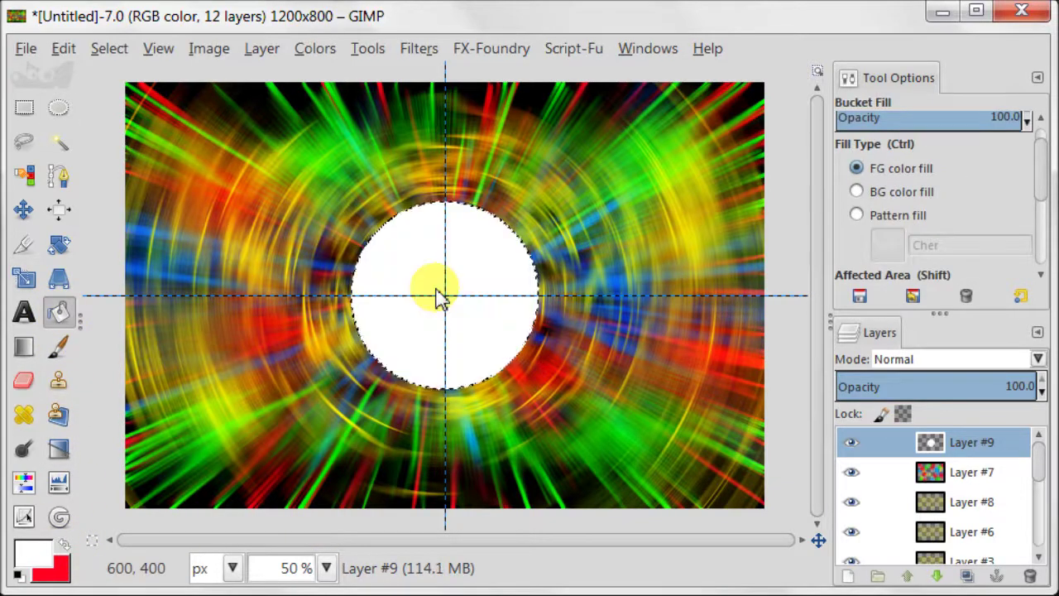
{"action": "left_click", "coordinate": [99, 48]}
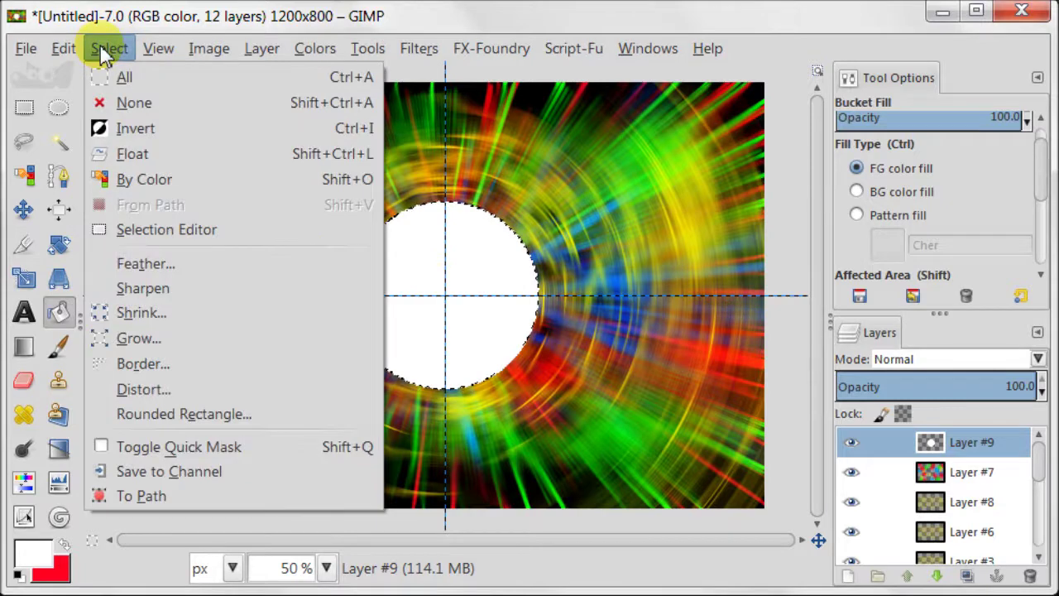
{"action": "left_click", "coordinate": [227, 102]}
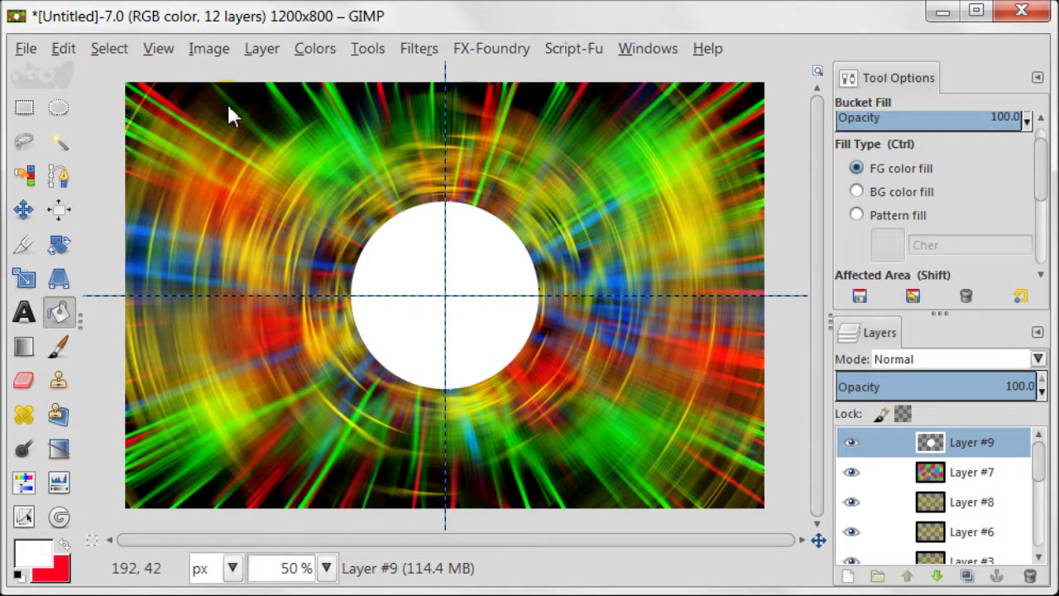
Lower Layer #9's opacity to about 50.5
{"action": "left_click", "coordinate": [944, 387]}
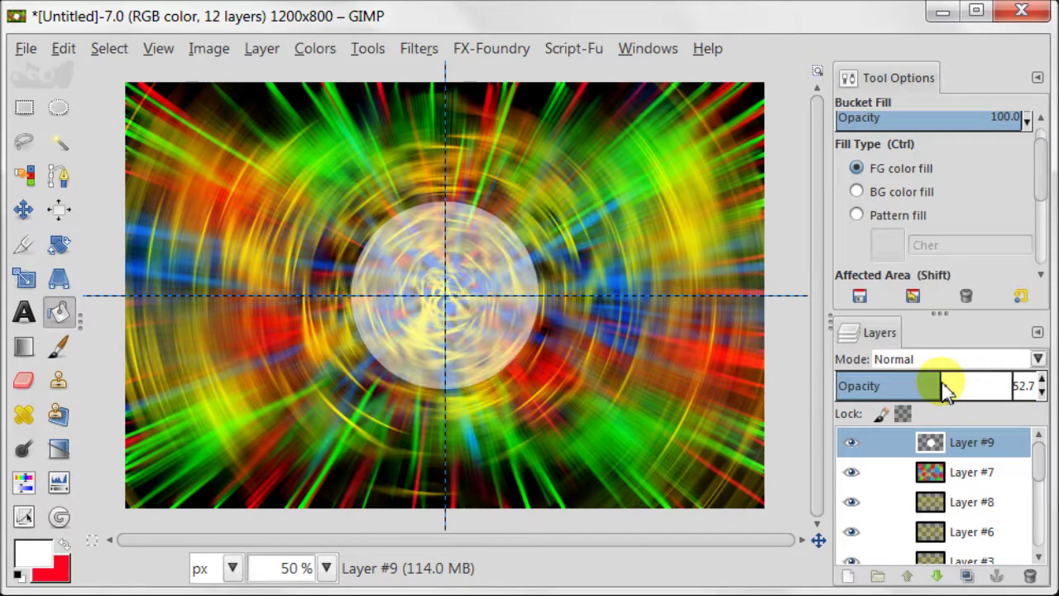
{"action": "left_click_drag", "start_coordinate": [947, 389], "coordinate": [943, 389]}
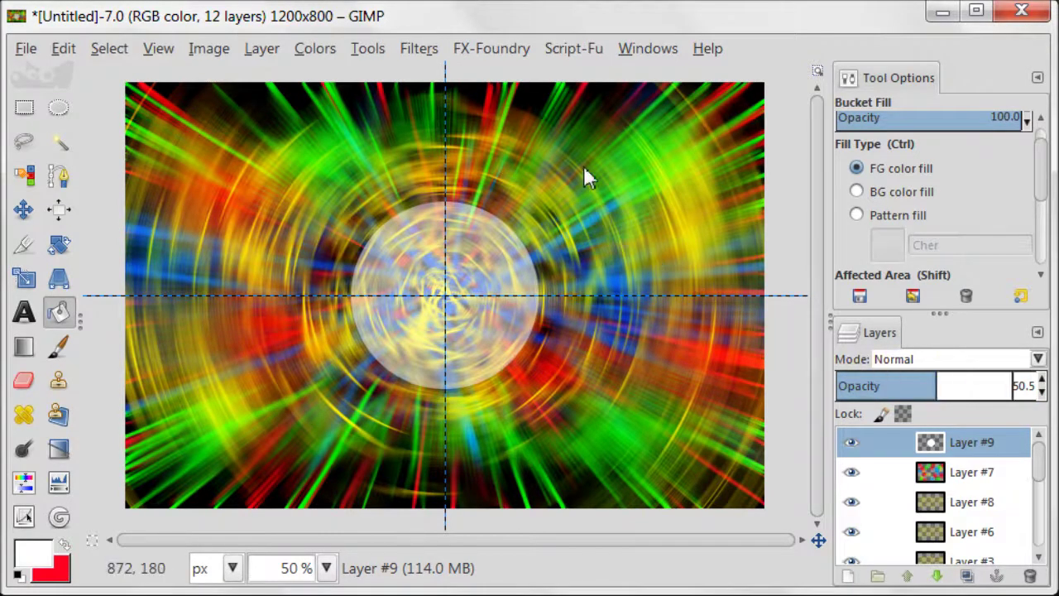
{"action": "left_click", "coordinate": [565, 51]}
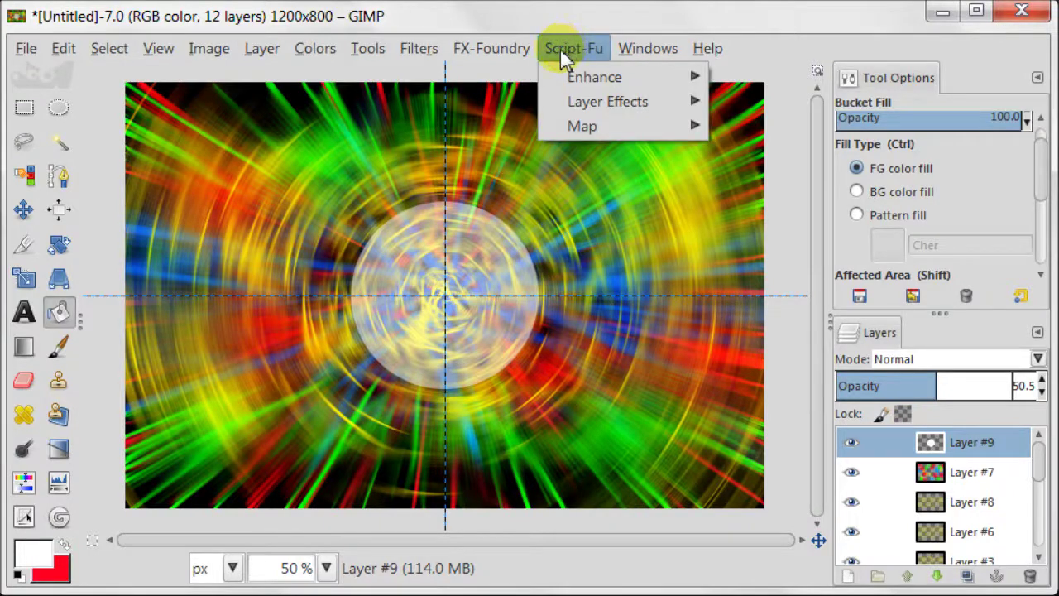
Apply the Inner Glow layer effect to the circle: white, opacity 75, size 5
{"action": "mouse_move", "coordinate": [575, 131]}
{"action": "mouse_move", "coordinate": [676, 101]}
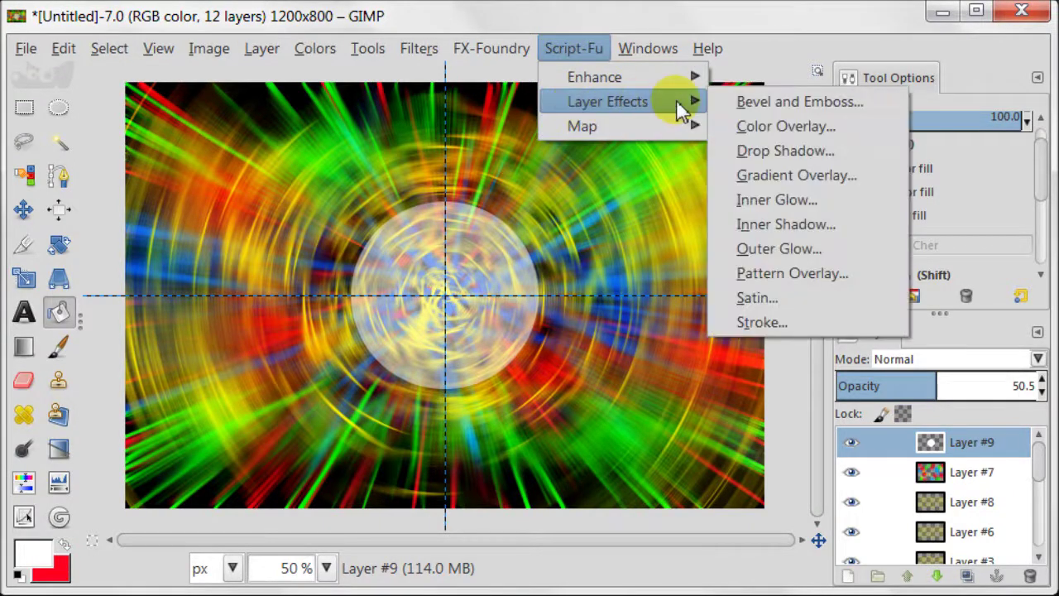
{"action": "left_click", "coordinate": [869, 207]}
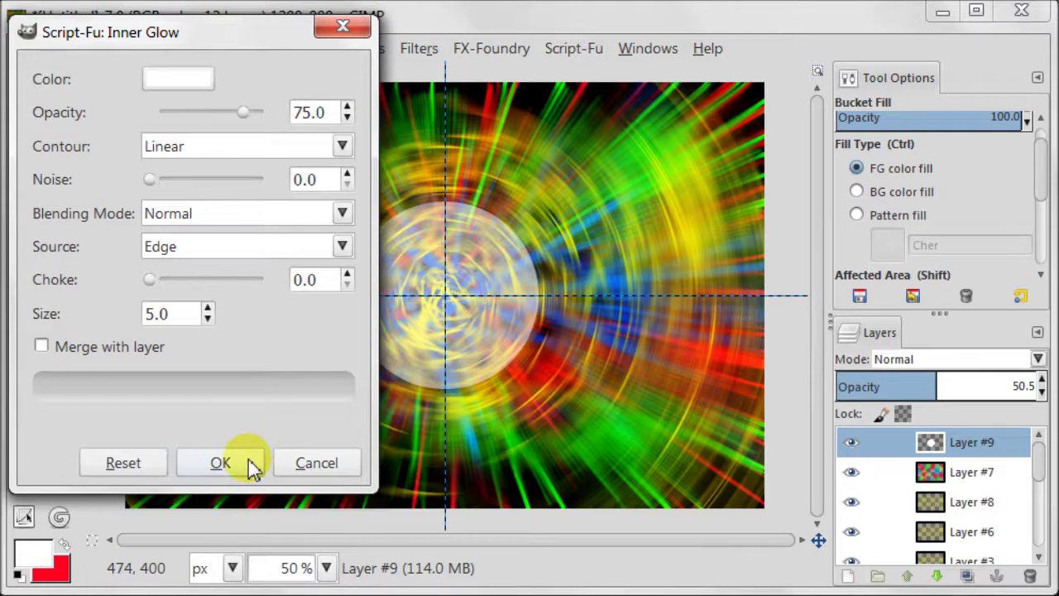
{"action": "left_click", "coordinate": [220, 462]}
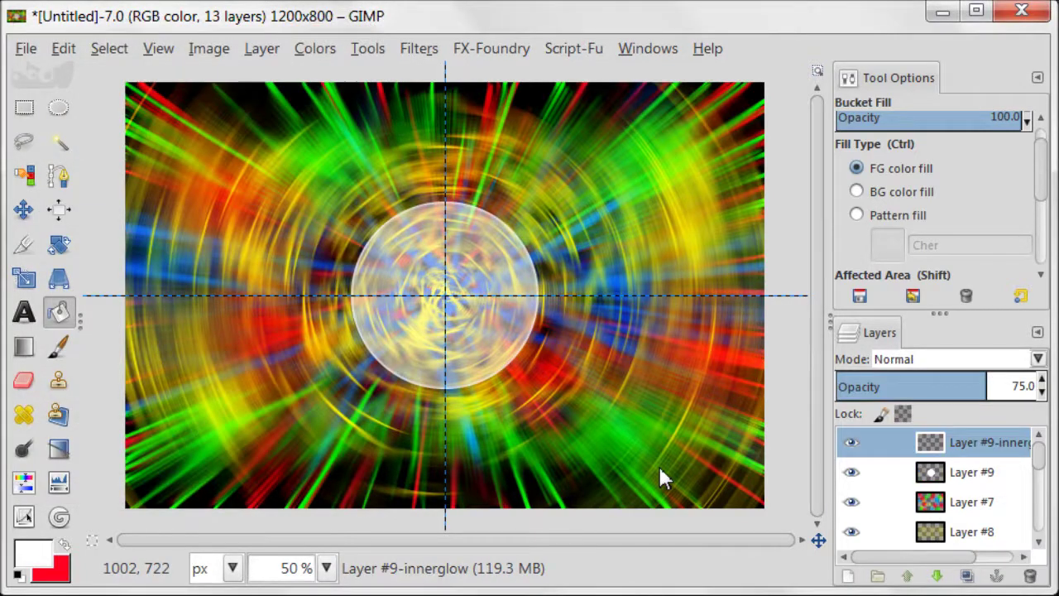
Add a transparent Layer #10 and select a centred 484×164 rectangle
{"action": "left_click", "coordinate": [850, 579]}
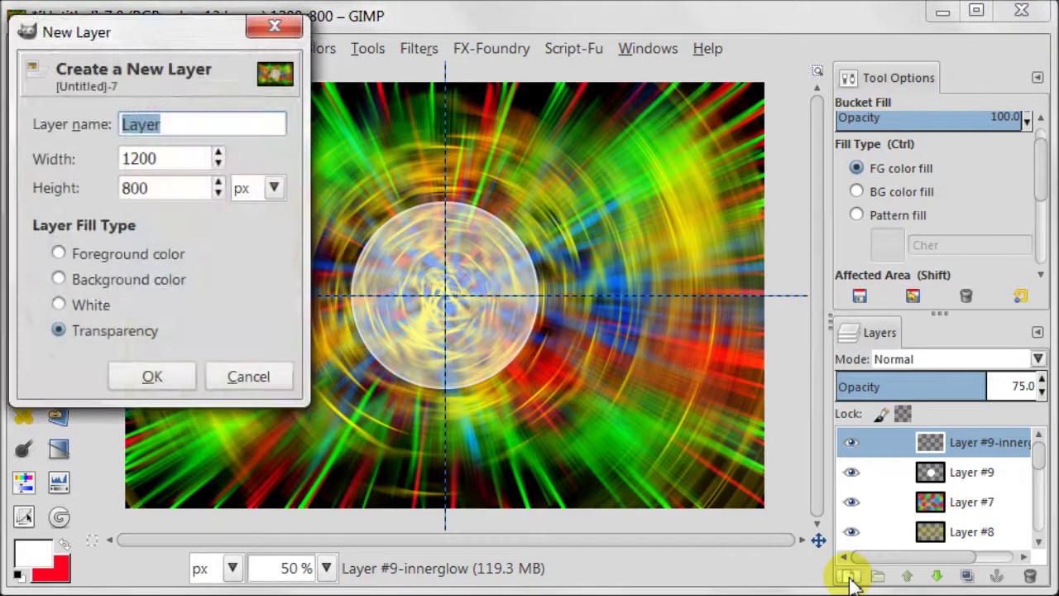
{"action": "left_click", "coordinate": [173, 374]}
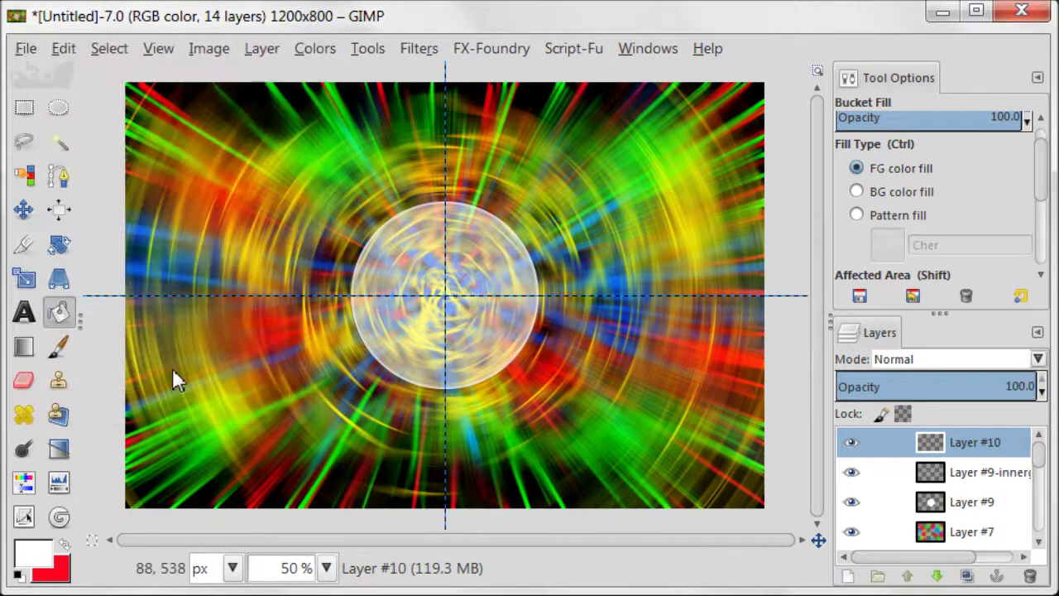
{"action": "left_click", "coordinate": [24, 110]}
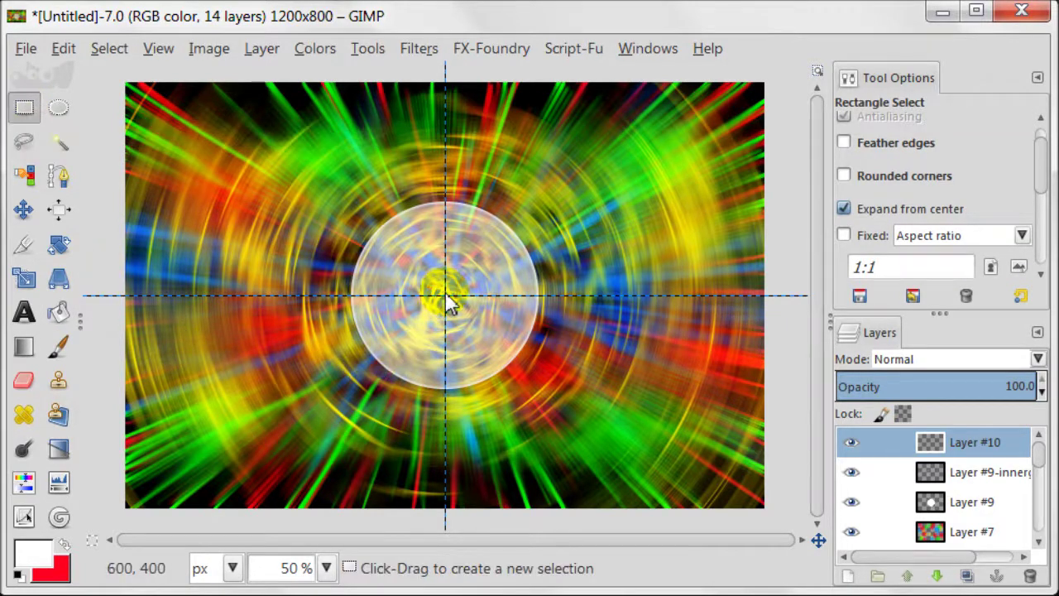
{"action": "left_click_drag", "start_coordinate": [446, 297], "coordinate": [578, 350]}
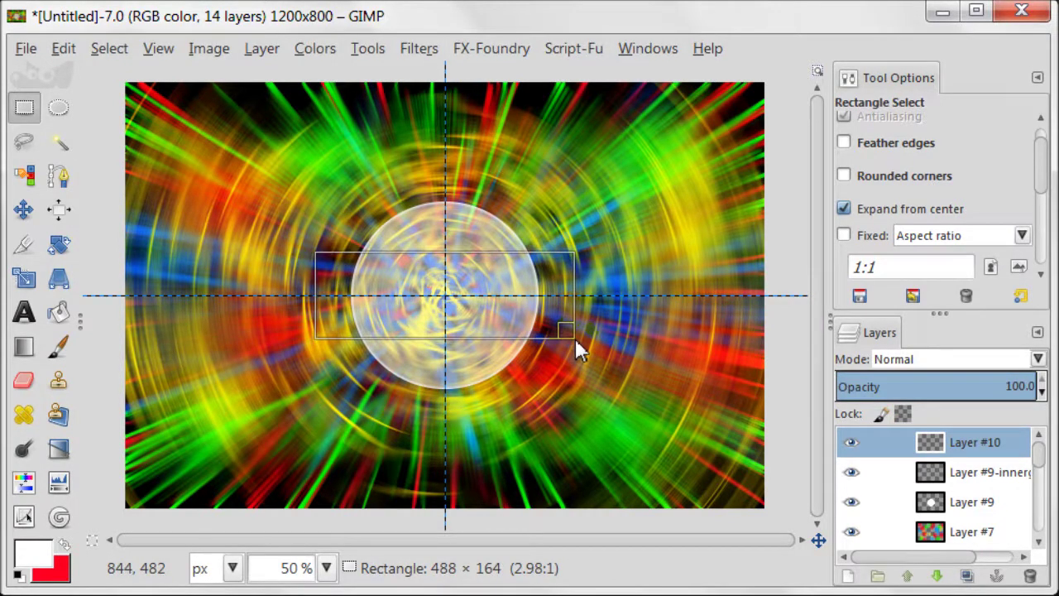
{"action": "left_click_drag", "start_coordinate": [576, 350], "coordinate": [575, 342]}
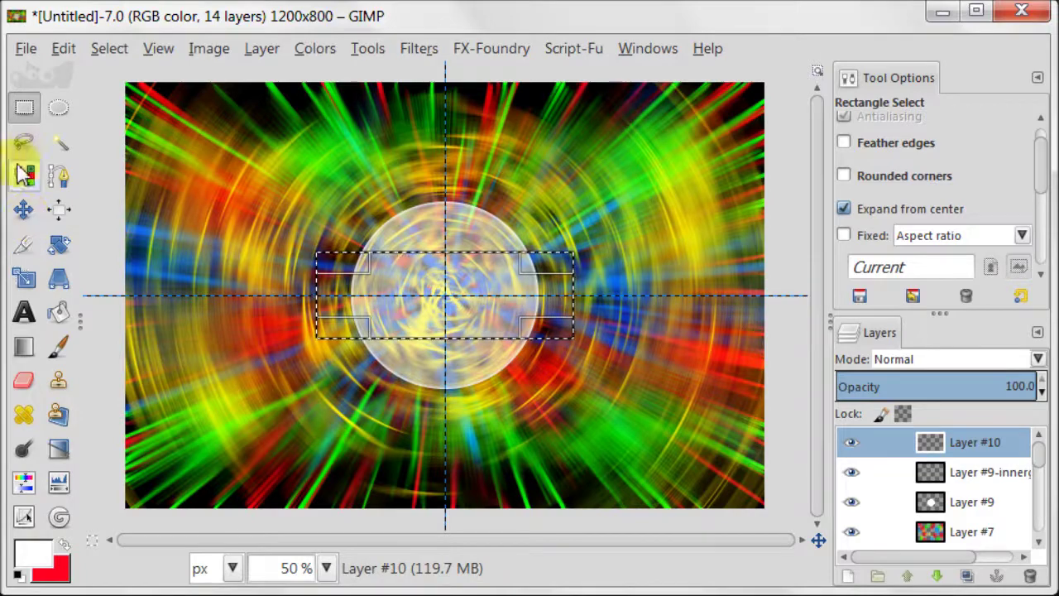
Fill the bar selection with white and clear the selection
{"action": "left_click", "coordinate": [58, 311]}
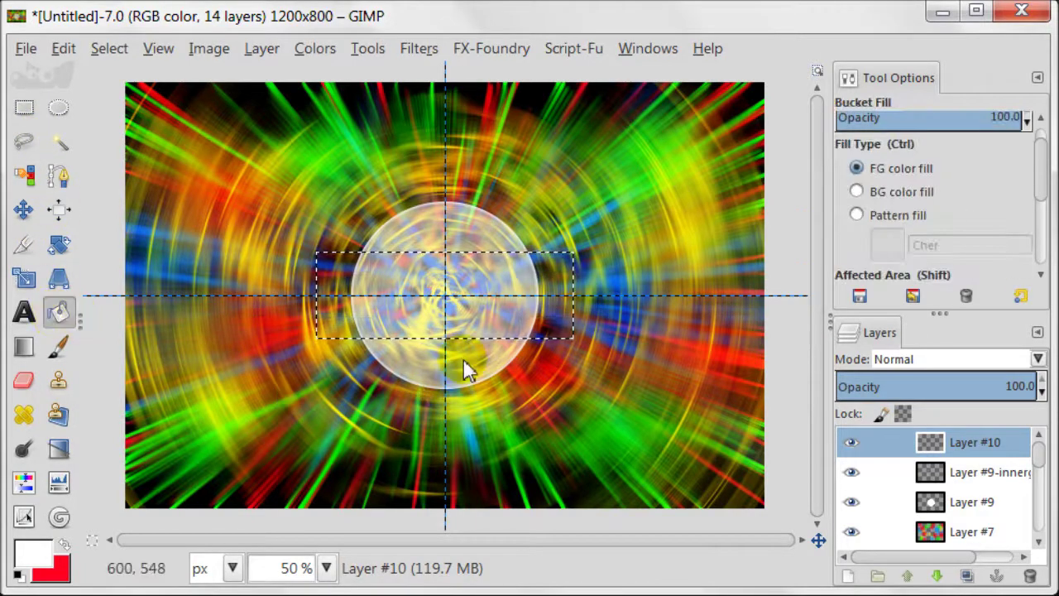
{"action": "left_click", "coordinate": [492, 321]}
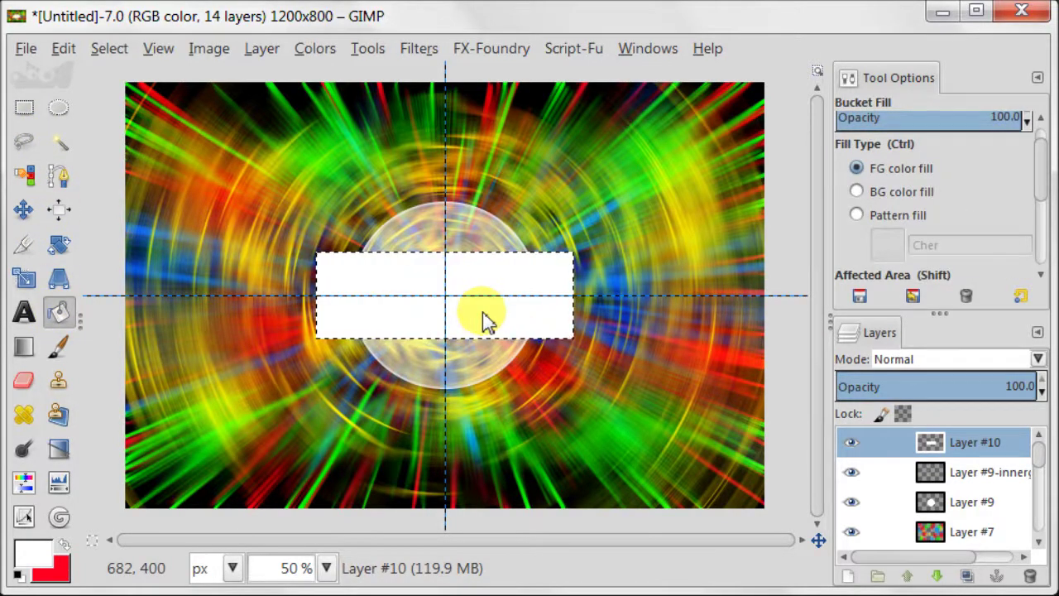
{"action": "left_click", "coordinate": [109, 48]}
{"action": "left_click", "coordinate": [131, 105]}
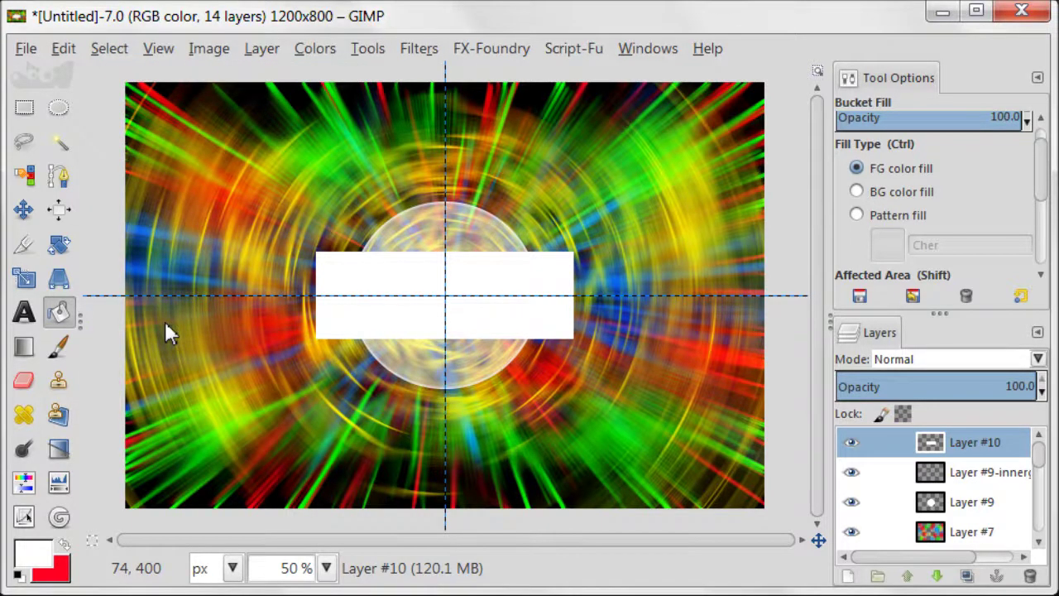
Draw a text box over the white bar and set the foreground colour to black
{"action": "left_click", "coordinate": [21, 315]}
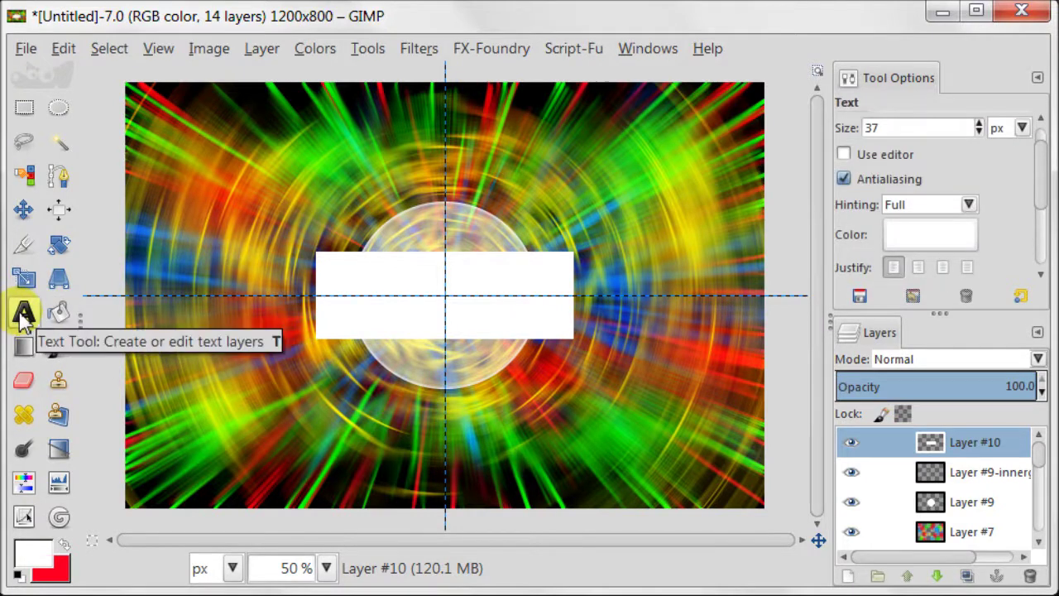
{"action": "left_click_drag", "start_coordinate": [312, 268], "coordinate": [532, 342]}
{"action": "left_click", "coordinate": [423, 298]}
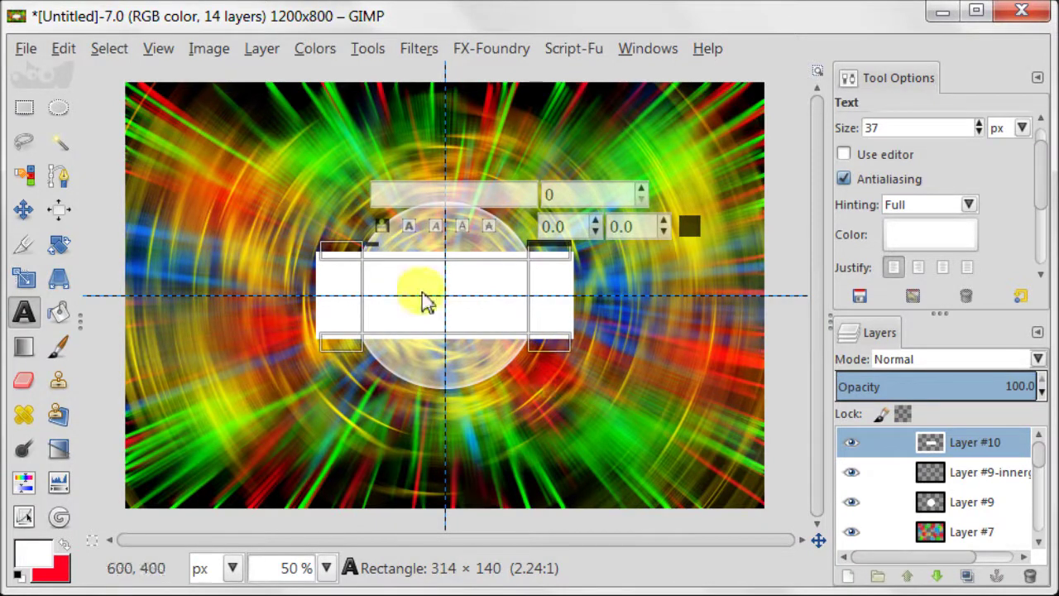
{"action": "left_click", "coordinate": [30, 559]}
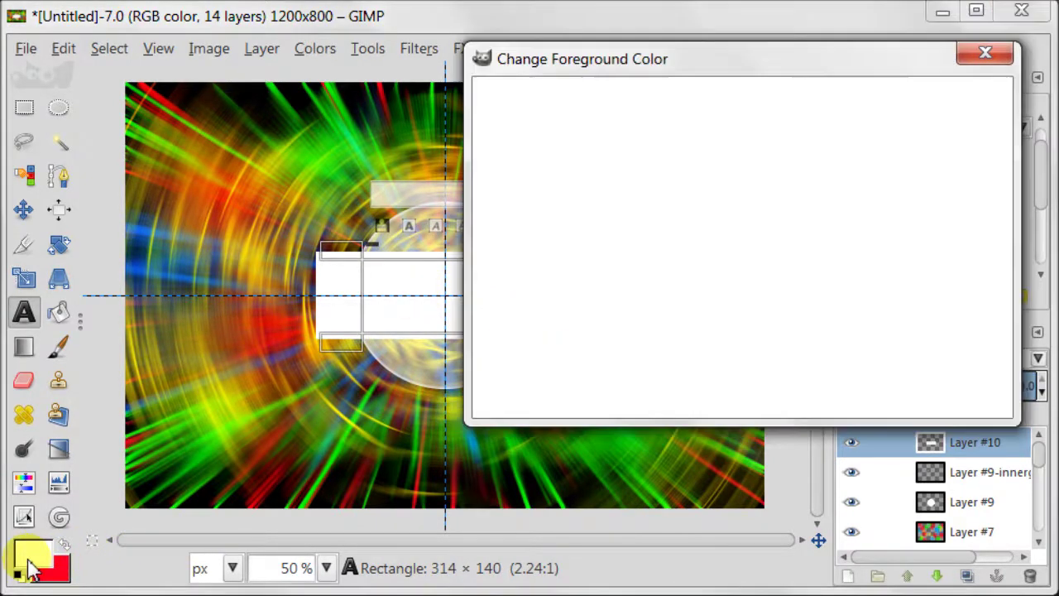
{"action": "left_click_drag", "start_coordinate": [550, 285], "coordinate": [472, 347]}
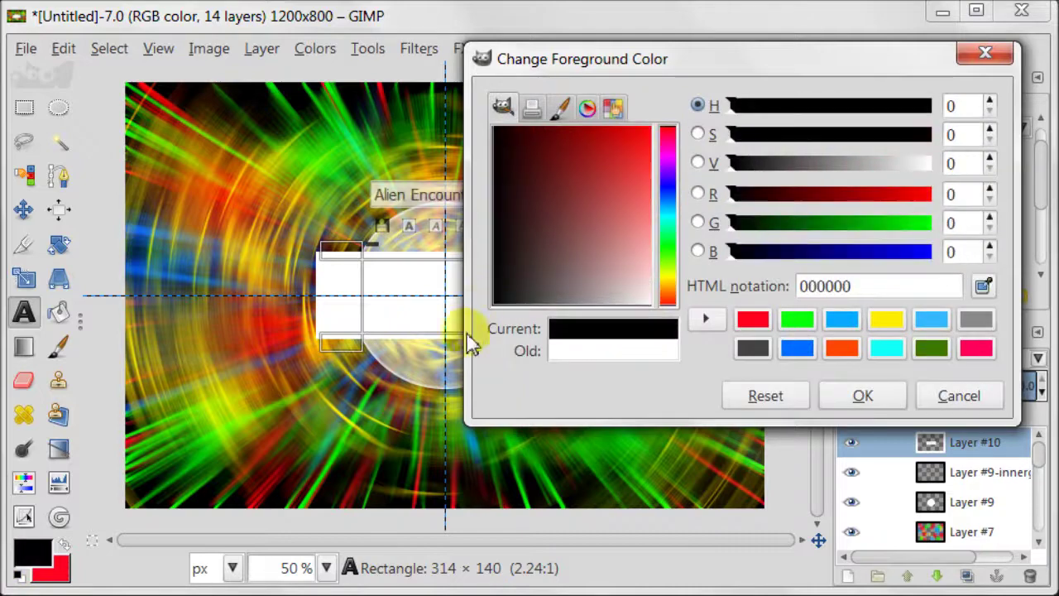
{"action": "left_click", "coordinate": [870, 392]}
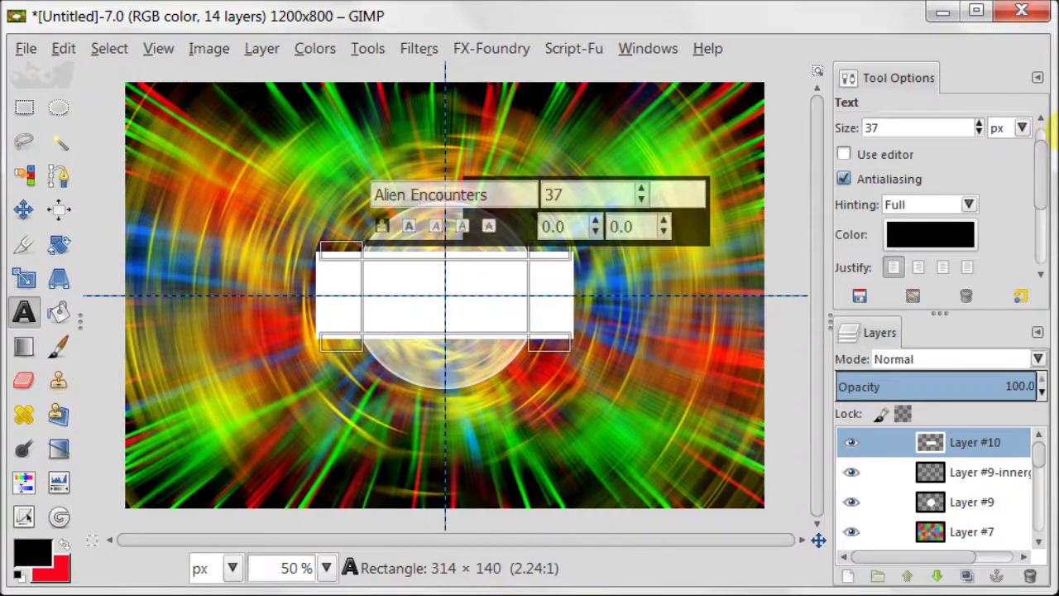
Type DANCE OF LIGHT in Alien Encounters font at size 37
{"action": "scroll", "coordinate": [1038, 153], "scroll_direction": "up", "scroll_amount": 1}
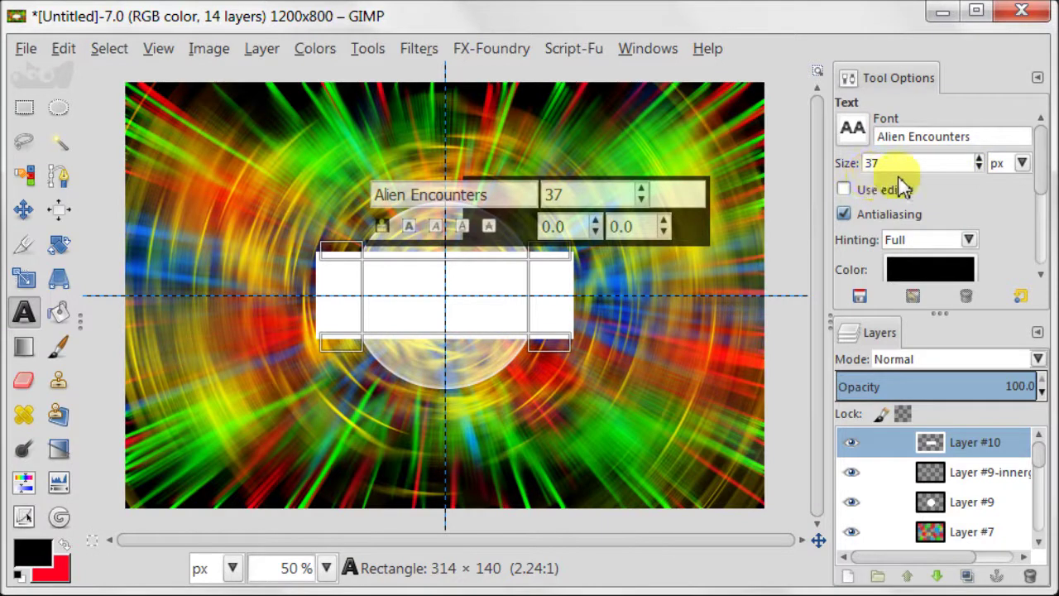
{"action": "left_click_drag", "start_coordinate": [1041, 190], "coordinate": [1046, 252]}
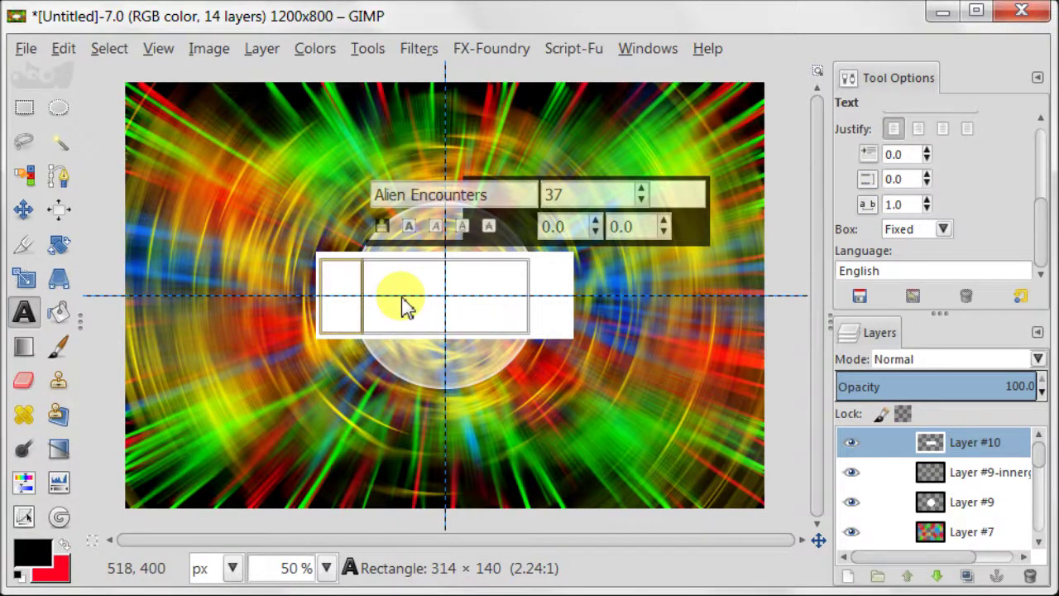
{"action": "type", "text": "d"}
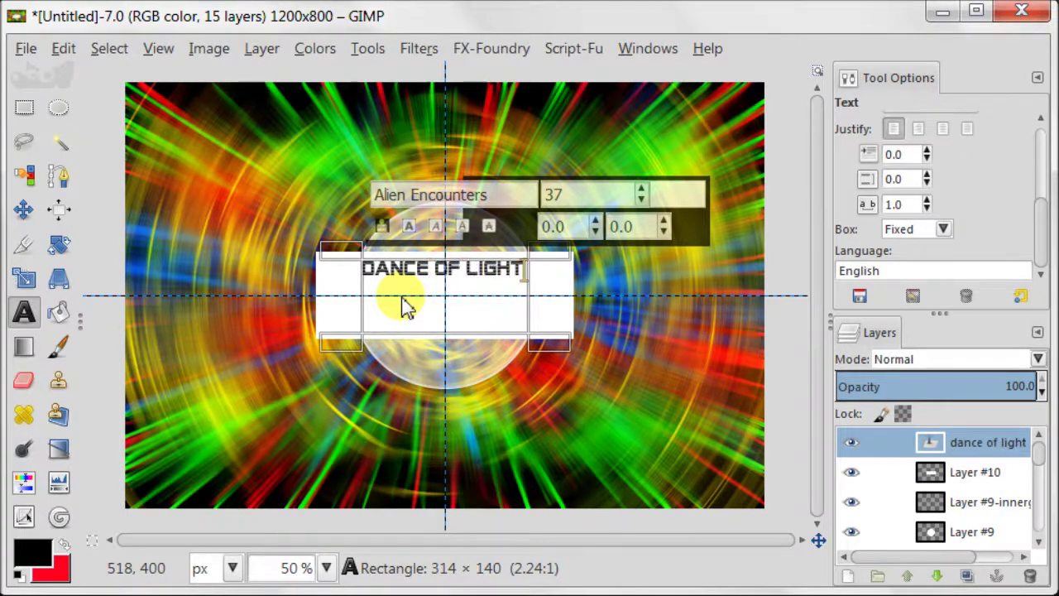
{"action": "left_click", "coordinate": [24, 116]}
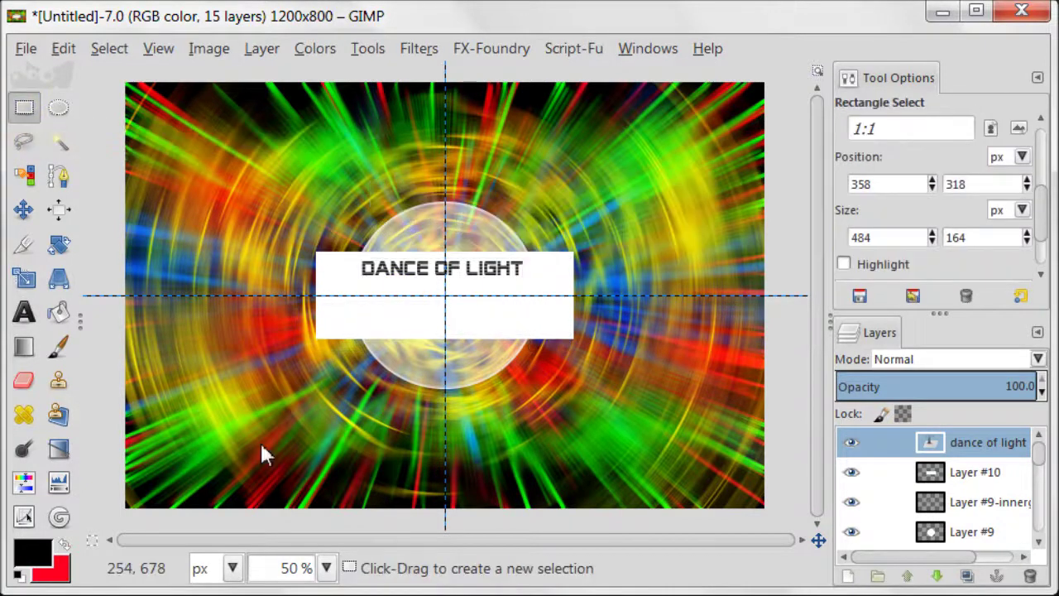
Crop the text layer to its content and centre DANCE OF LIGHT in the white bar
{"action": "left_click", "coordinate": [23, 208]}
{"action": "mouse_move", "coordinate": [464, 279]}
{"action": "left_mouse_down"}
{"action": "mouse_move", "coordinate": [468, 307]}
{"action": "mouse_move", "coordinate": [468, 281]}
{"action": "left_mouse_up"}
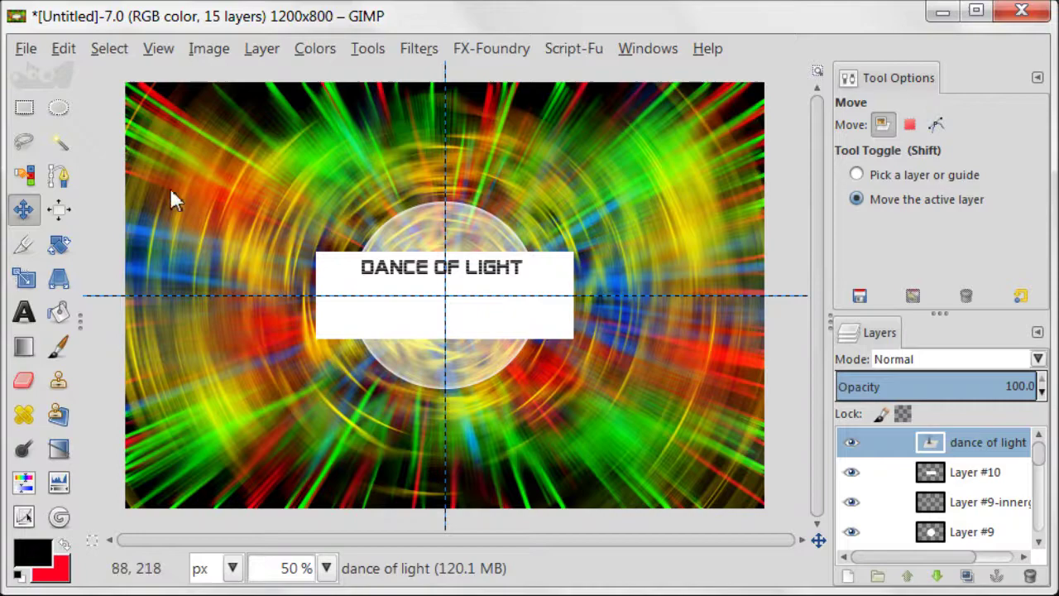
{"action": "left_click", "coordinate": [254, 50]}
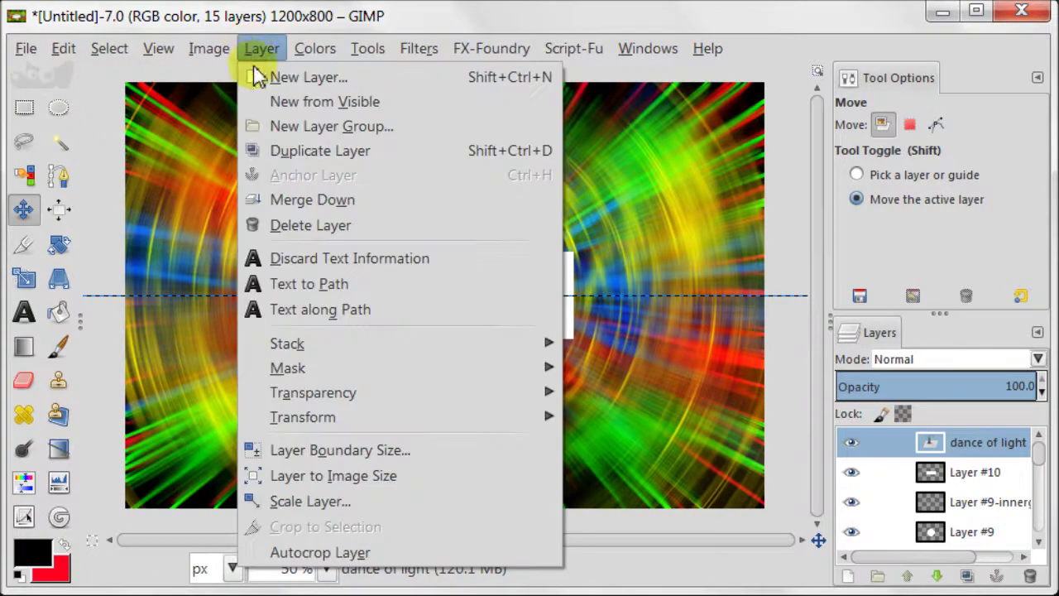
{"action": "left_click", "coordinate": [277, 346]}
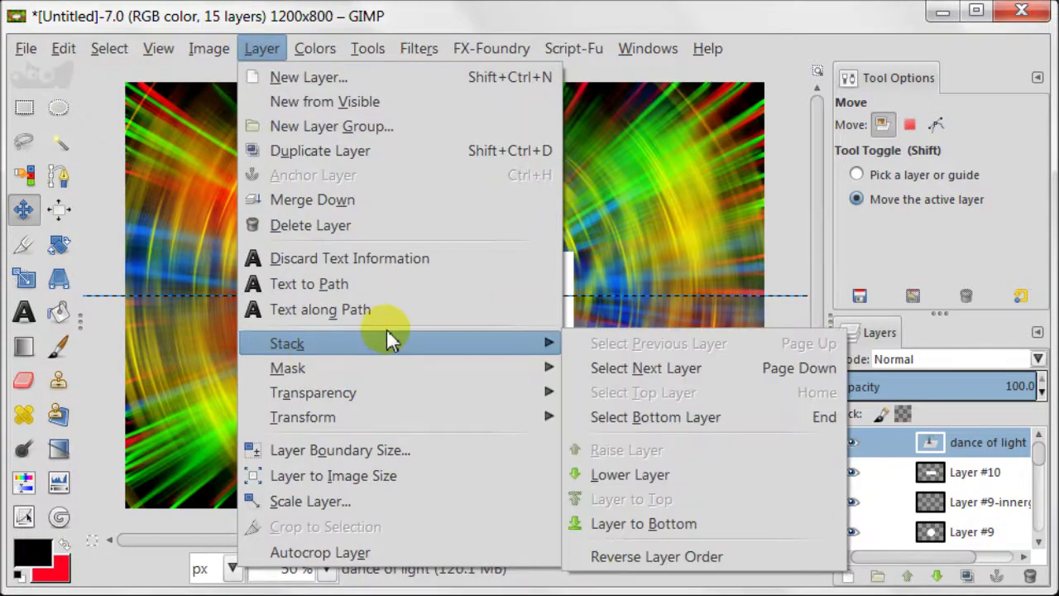
{"action": "left_click", "coordinate": [405, 554]}
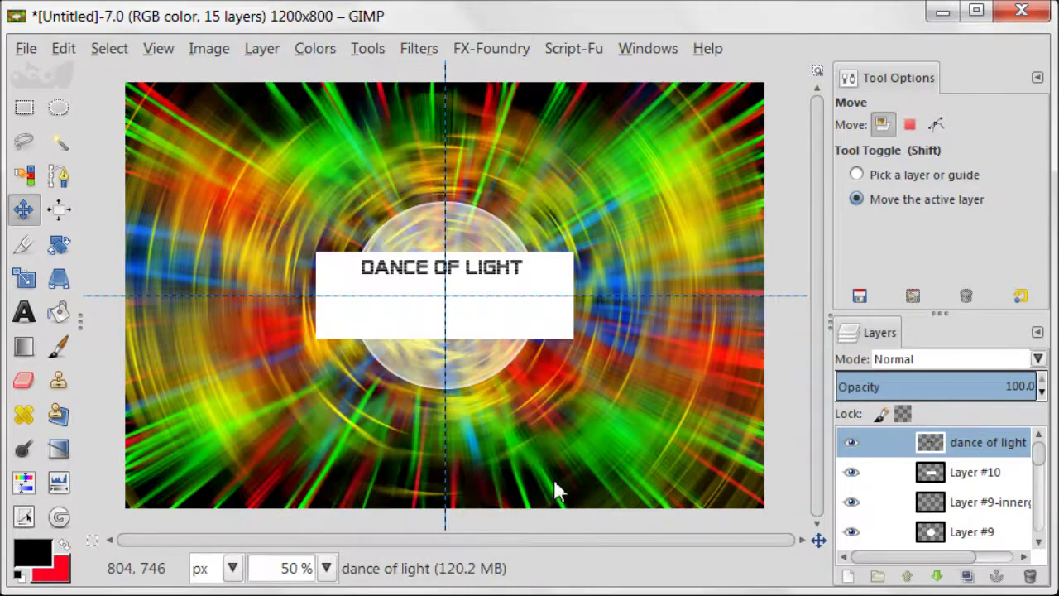
{"action": "left_click_drag", "start_coordinate": [445, 264], "coordinate": [448, 296]}
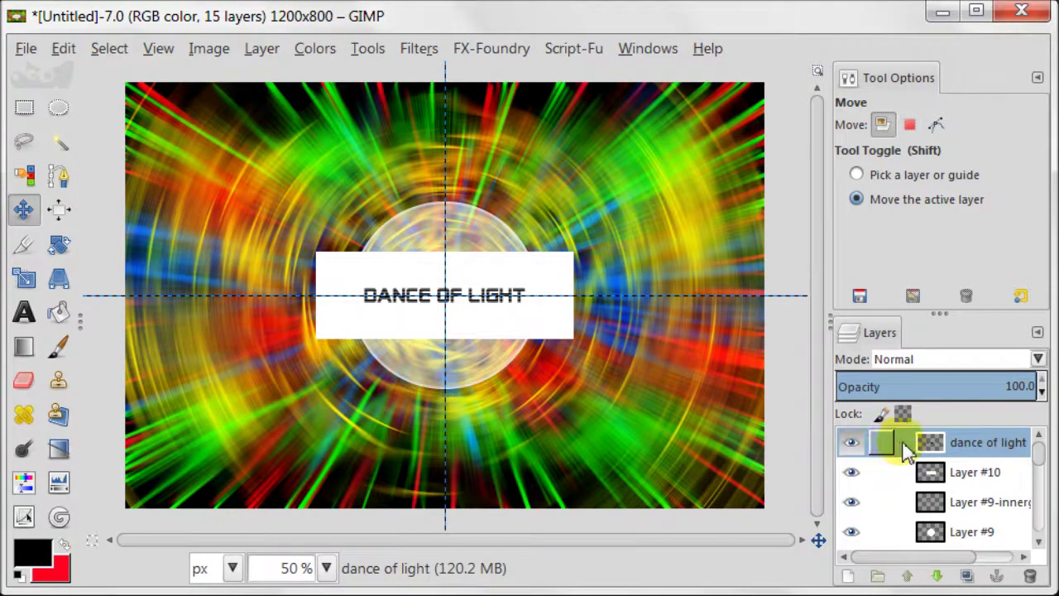
Turn the text layer's alpha into a selection and cut the letters from Layer #10
{"action": "right_click", "coordinate": [906, 450]}
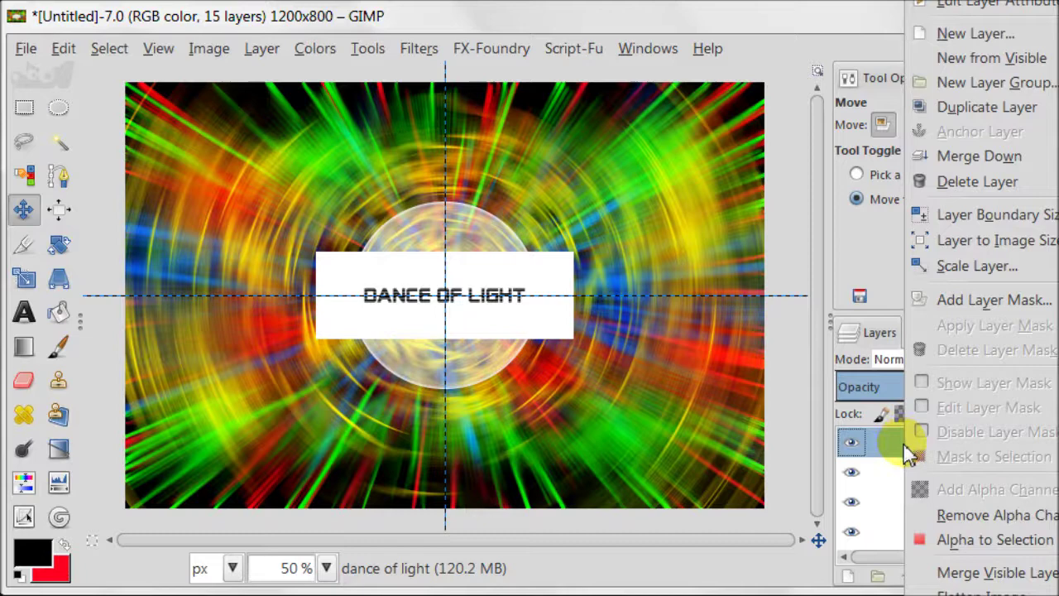
{"action": "left_click", "coordinate": [958, 542]}
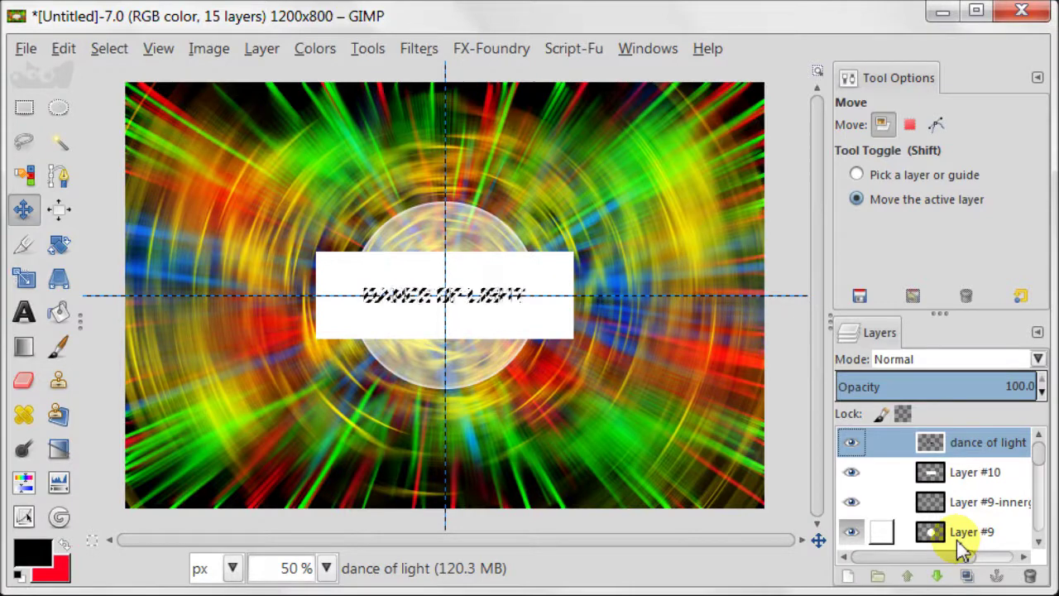
{"action": "left_click", "coordinate": [930, 478]}
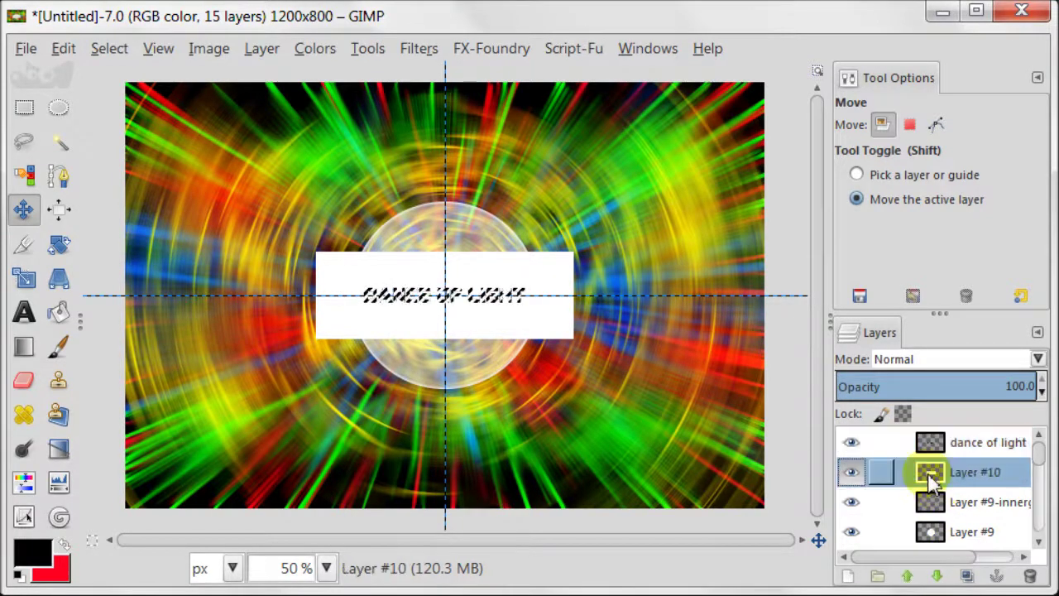
{"action": "left_click", "coordinate": [64, 50]}
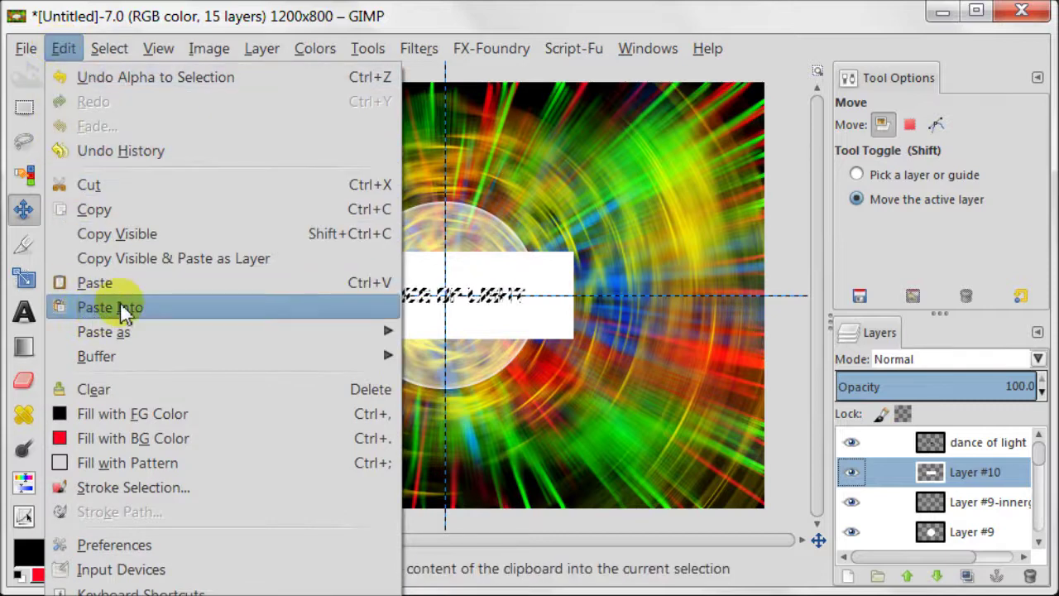
{"action": "left_click", "coordinate": [140, 184]}
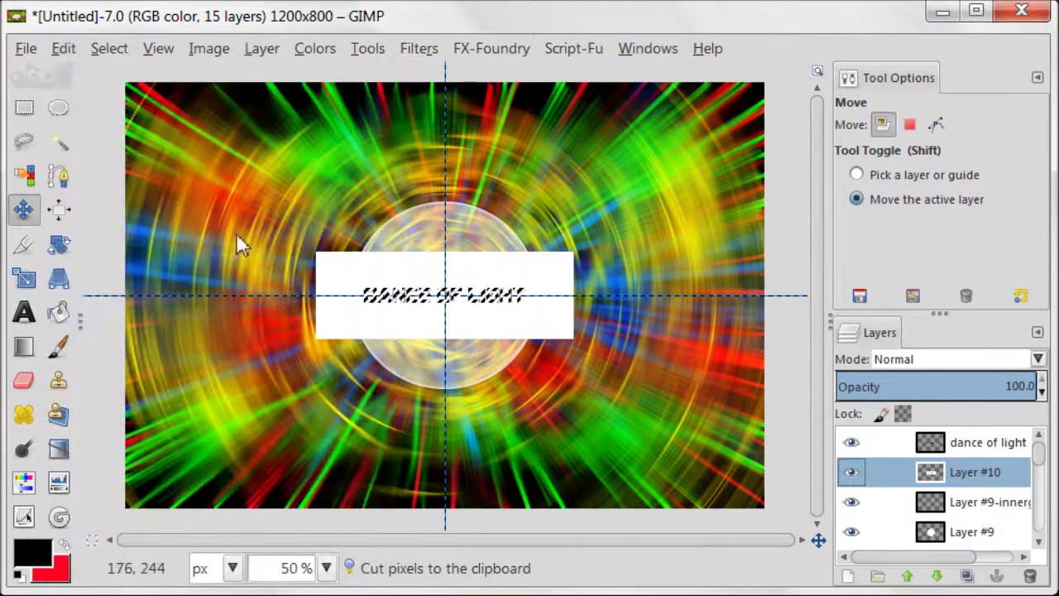
Cut the letter shapes from circle Layer #9 and clear the selection
{"action": "left_click", "coordinate": [933, 536]}
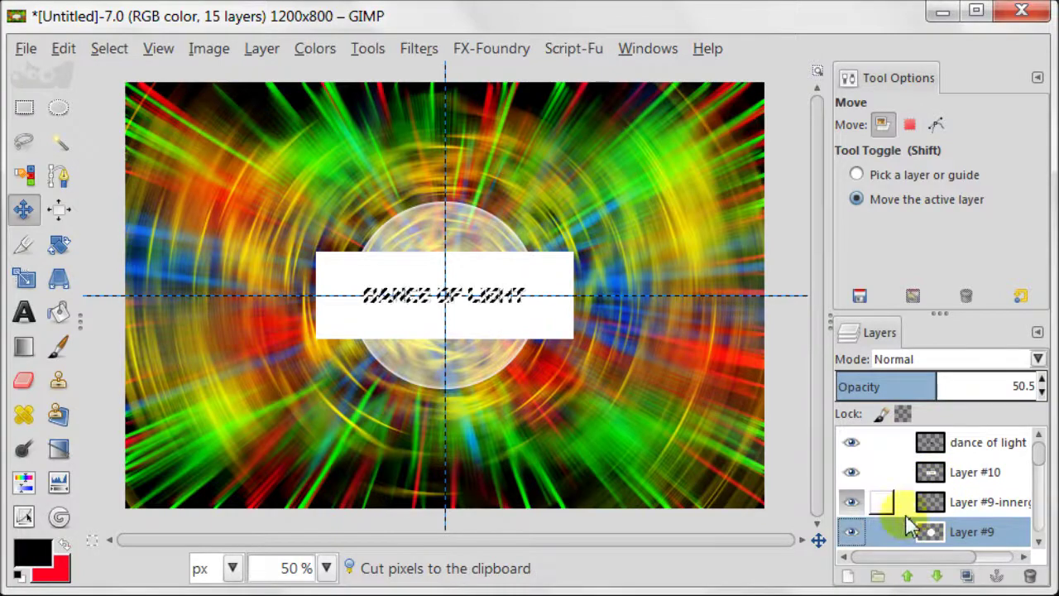
{"action": "left_click", "coordinate": [66, 50]}
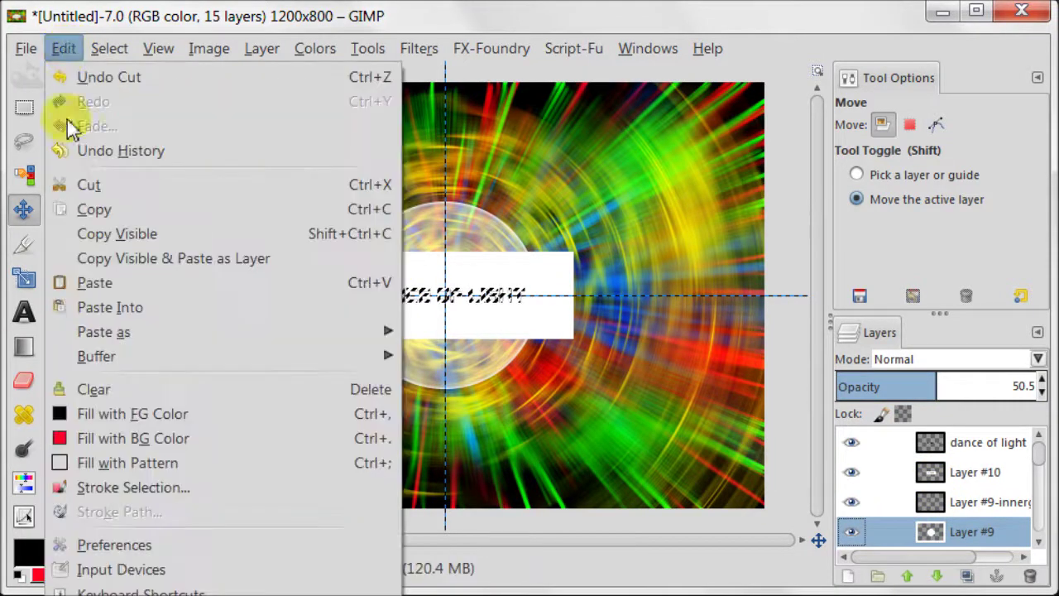
{"action": "left_click", "coordinate": [86, 185]}
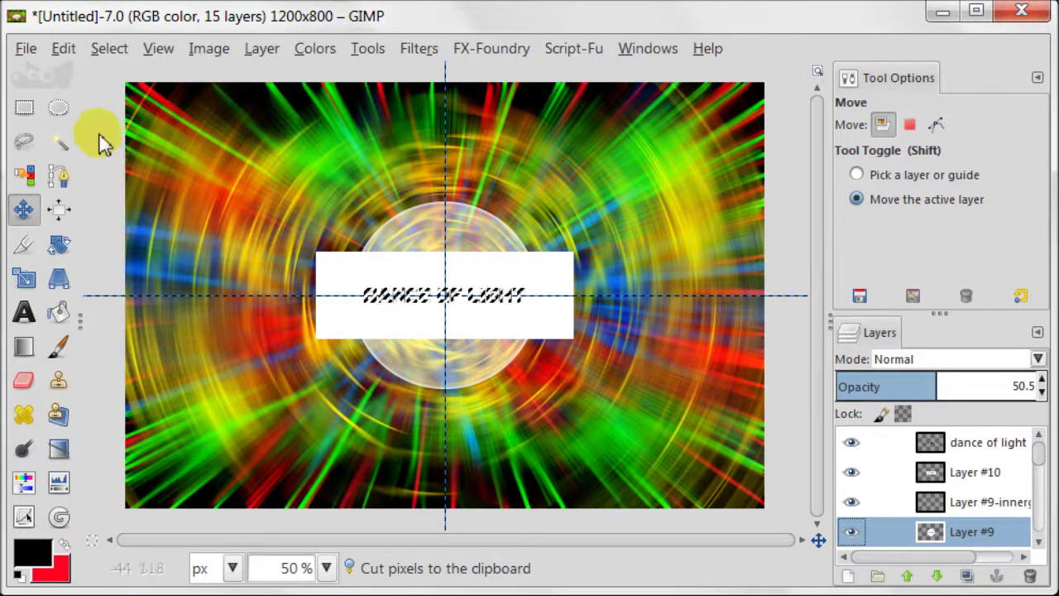
{"action": "left_click", "coordinate": [109, 44]}
{"action": "left_click", "coordinate": [214, 101]}
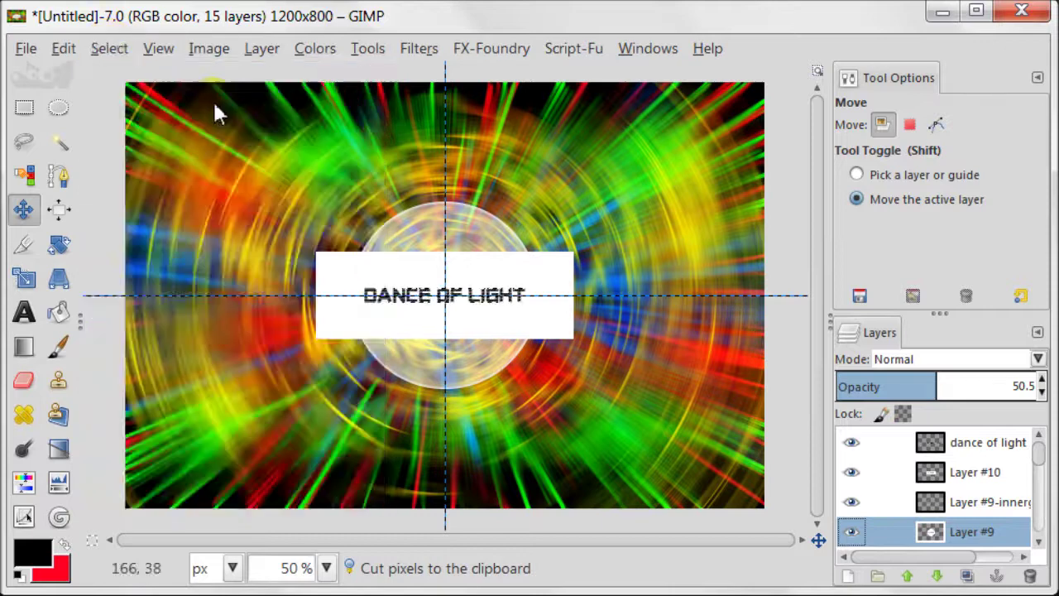
Set the 'dance of light' text layer's blend mode to Grain merge
{"action": "left_click", "coordinate": [932, 449]}
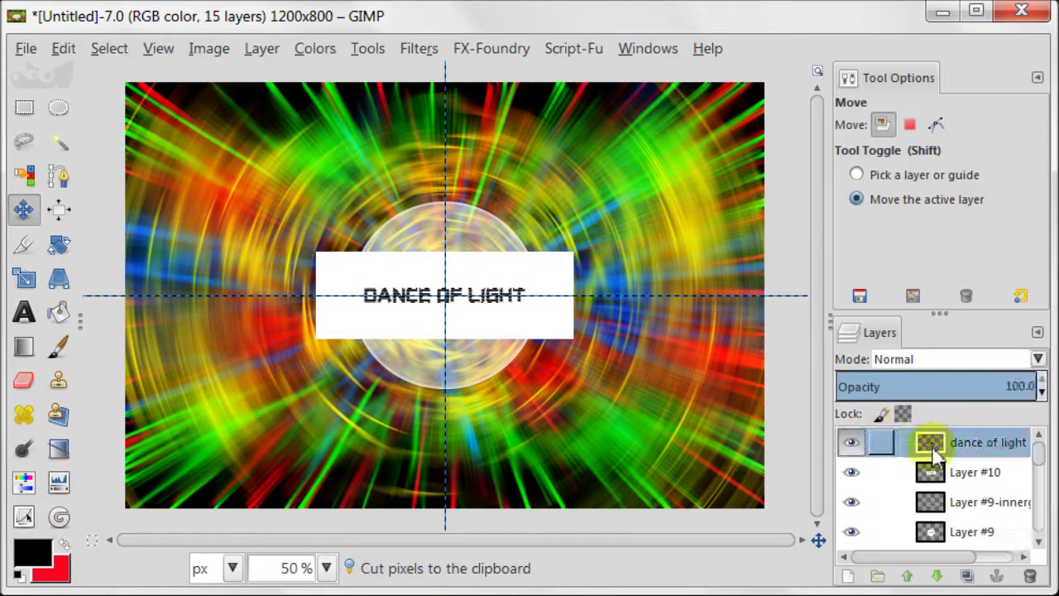
{"action": "left_click", "coordinate": [909, 363]}
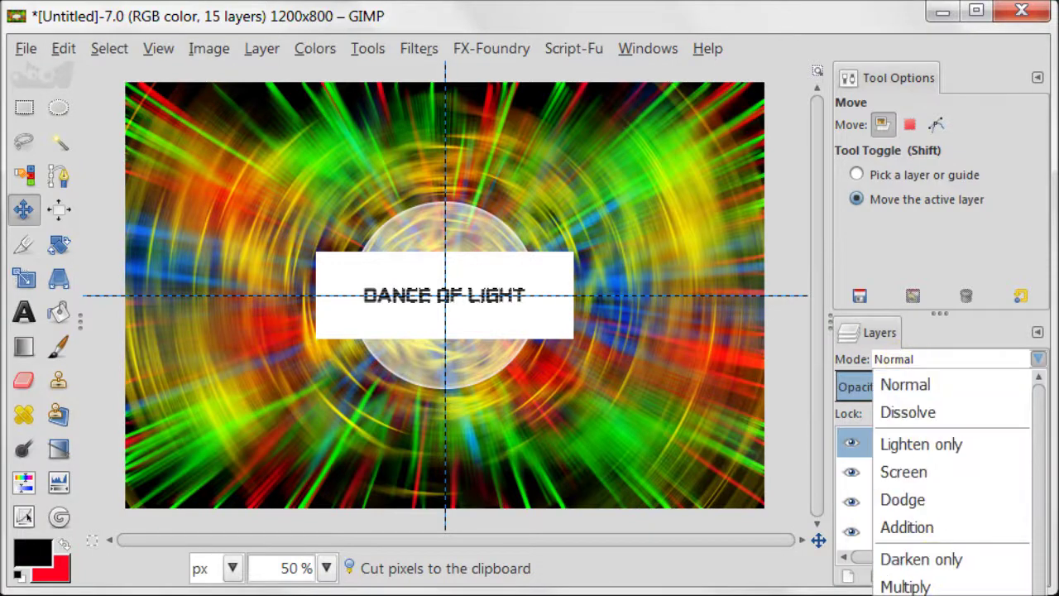
{"action": "key", "text": "Down"}
{"action": "key", "text": "Down"}
{"action": "key", "text": "Down"}
{"action": "key", "text": "Down"}
{"action": "key", "text": "Down"}
{"action": "key", "text": "Down"}
{"action": "key", "text": "Down"}
{"action": "key", "text": "Down"}
{"action": "key", "text": "Down"}
{"action": "key", "text": "Down"}
{"action": "key", "text": "Down"}
{"action": "key", "text": "Down"}
{"action": "key", "text": "Down"}
{"action": "key", "text": "Down"}
{"action": "key", "text": "Down"}
{"action": "key", "text": "Return"}
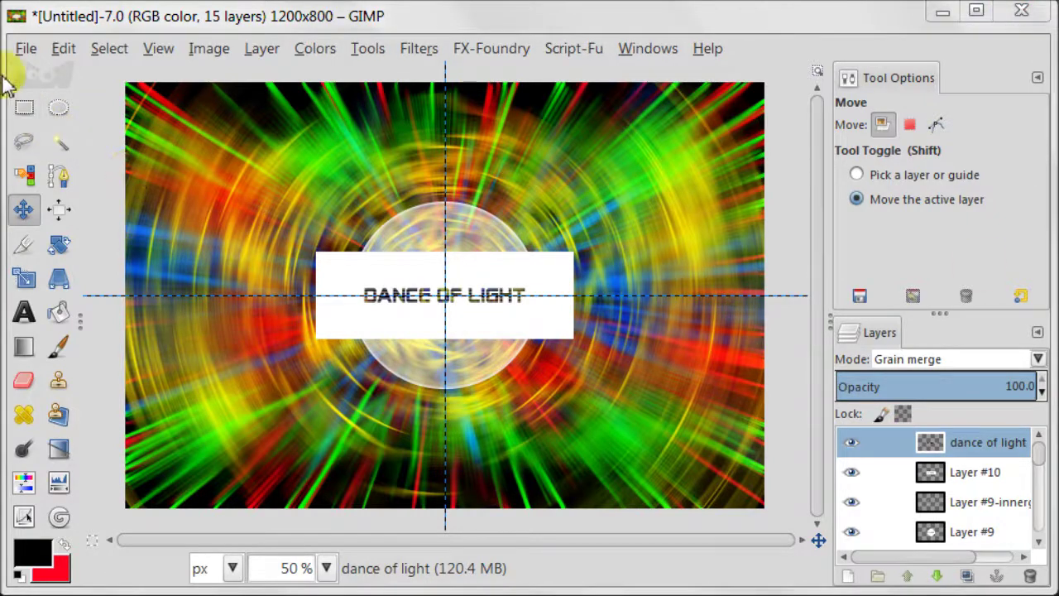
Flatten the image into a single Background layer
{"action": "left_click", "coordinate": [208, 49]}
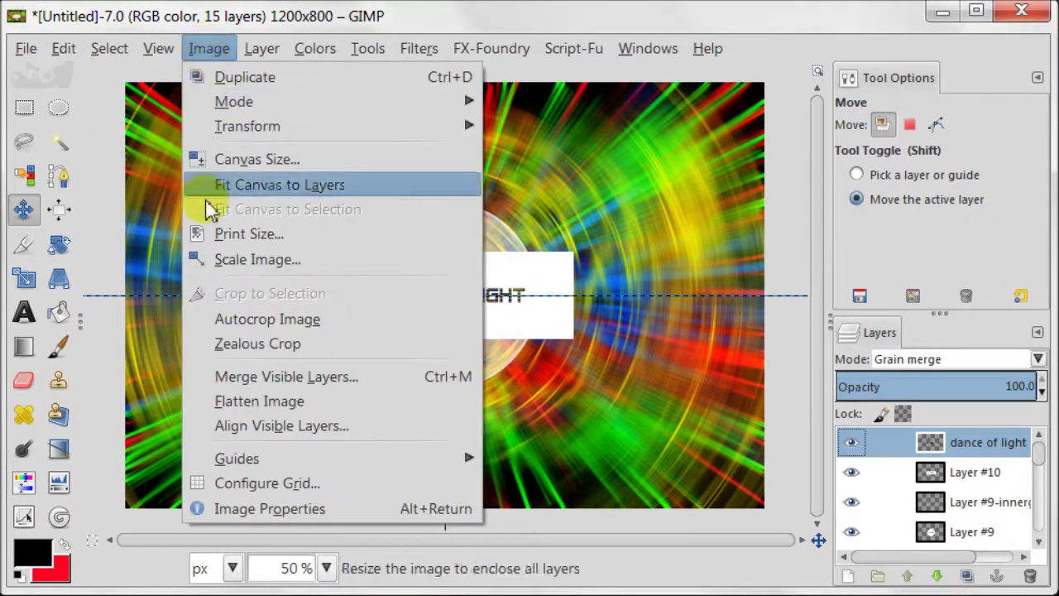
{"action": "left_click", "coordinate": [381, 402]}
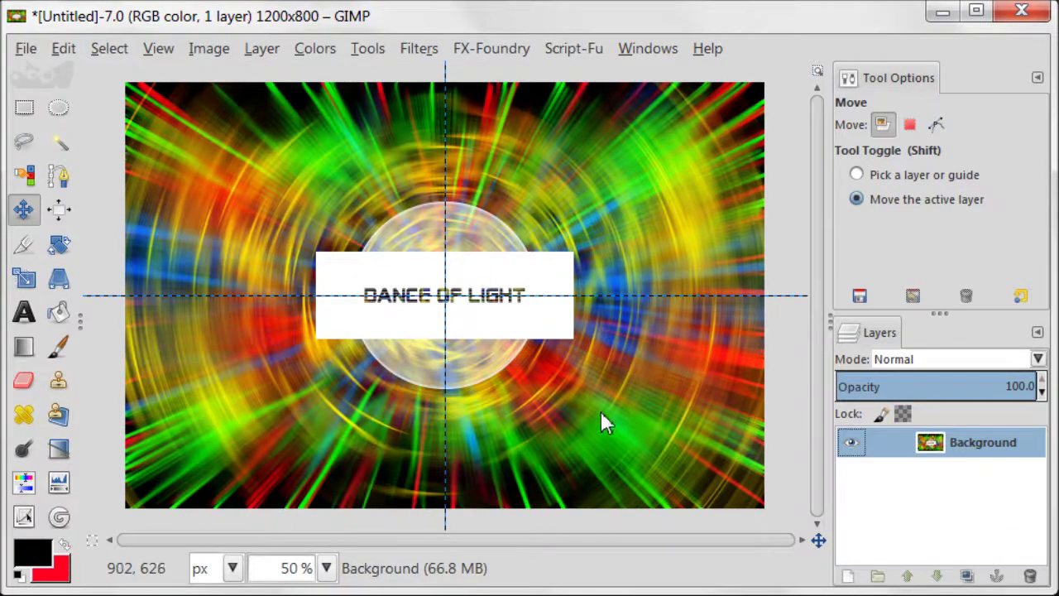
{"action": "left_click", "coordinate": [163, 48]}
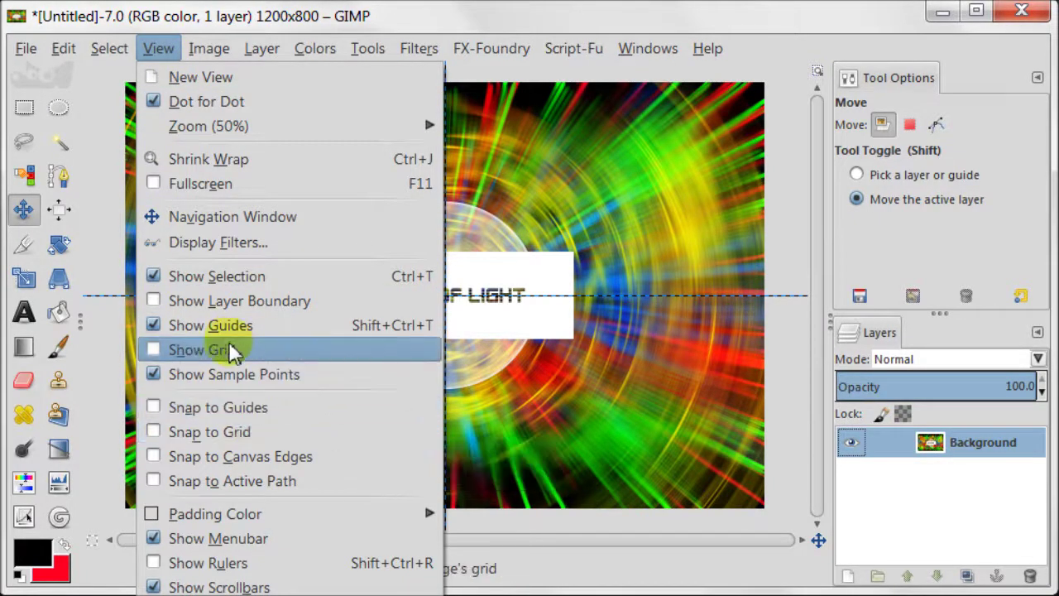
Hide the guides and run FX-Foundry's Eg High-Pass Filter Sharpen with default settings
{"action": "left_click", "coordinate": [251, 327]}
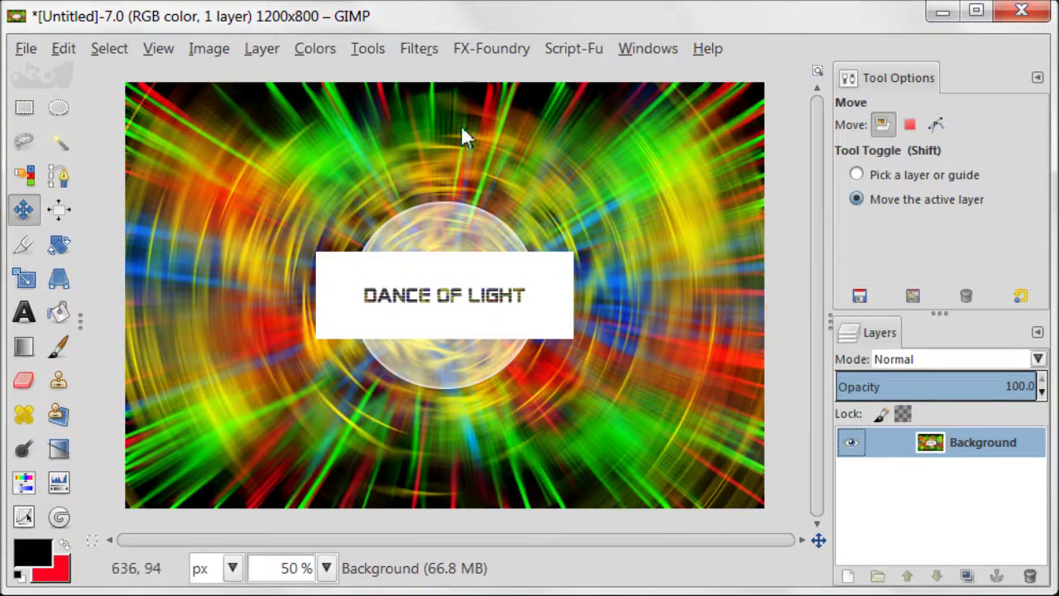
{"action": "left_click", "coordinate": [491, 49]}
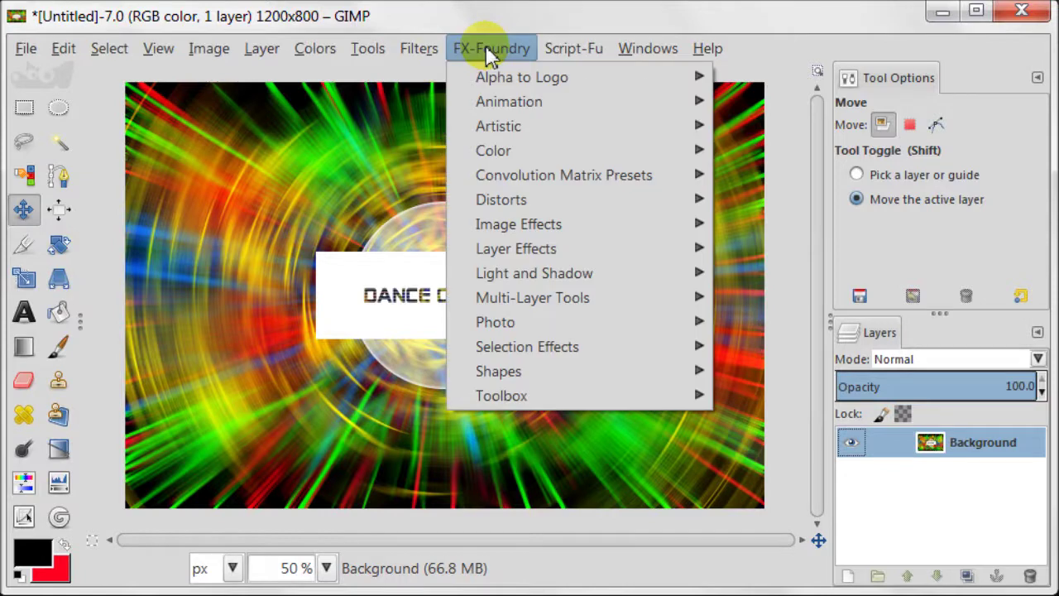
{"action": "mouse_move", "coordinate": [678, 324]}
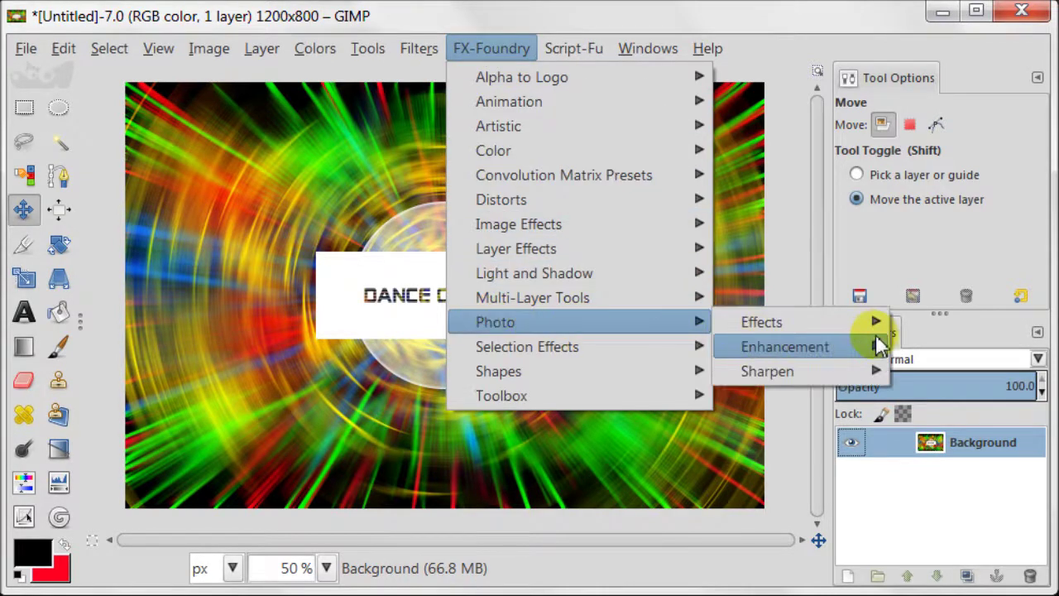
{"action": "mouse_move", "coordinate": [872, 347]}
{"action": "mouse_move", "coordinate": [869, 371]}
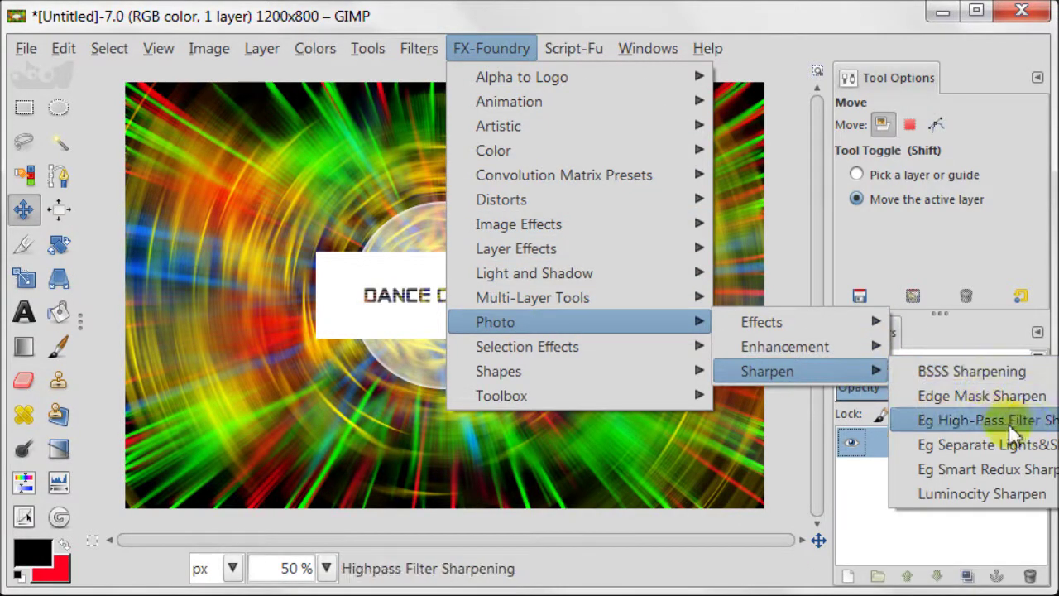
{"action": "left_click", "coordinate": [985, 420]}
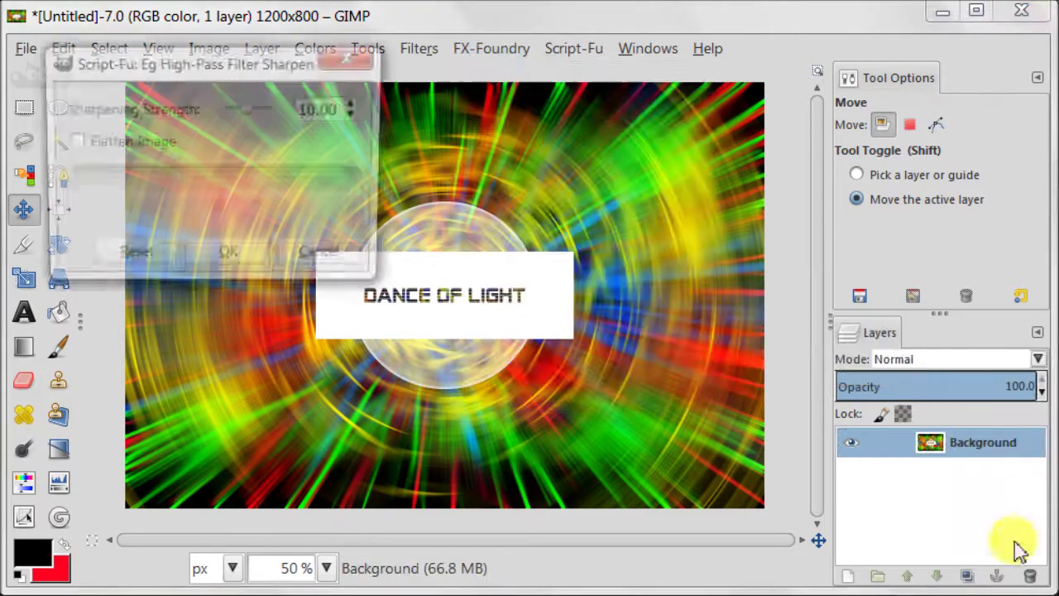
{"action": "left_click", "coordinate": [253, 259]}
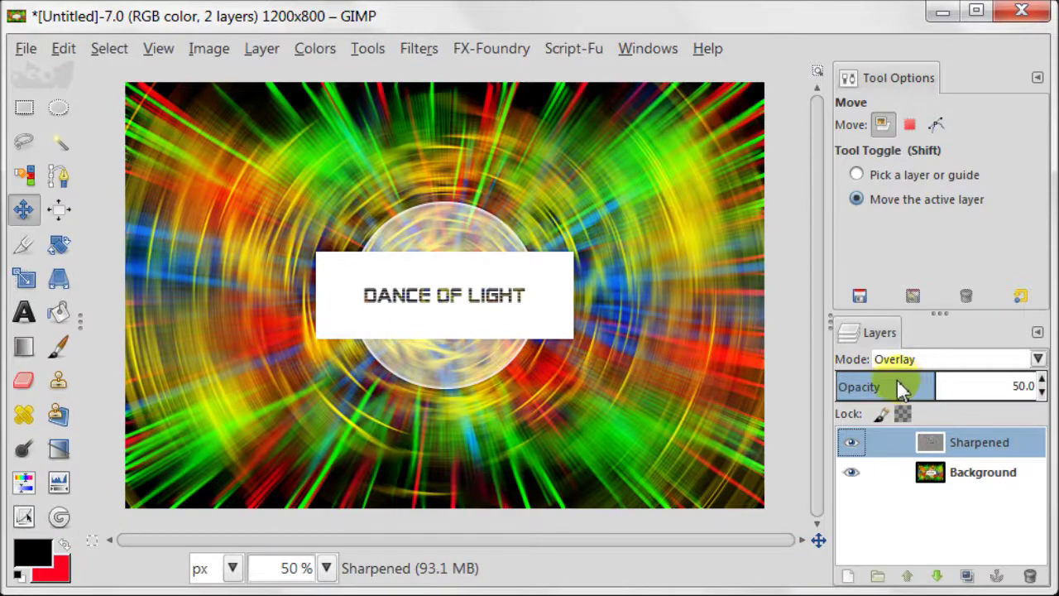
Lower the Sharpened layer's opacity to 30.3 and flatten the image again
{"action": "left_click_drag", "start_coordinate": [906, 389], "coordinate": [902, 389]}
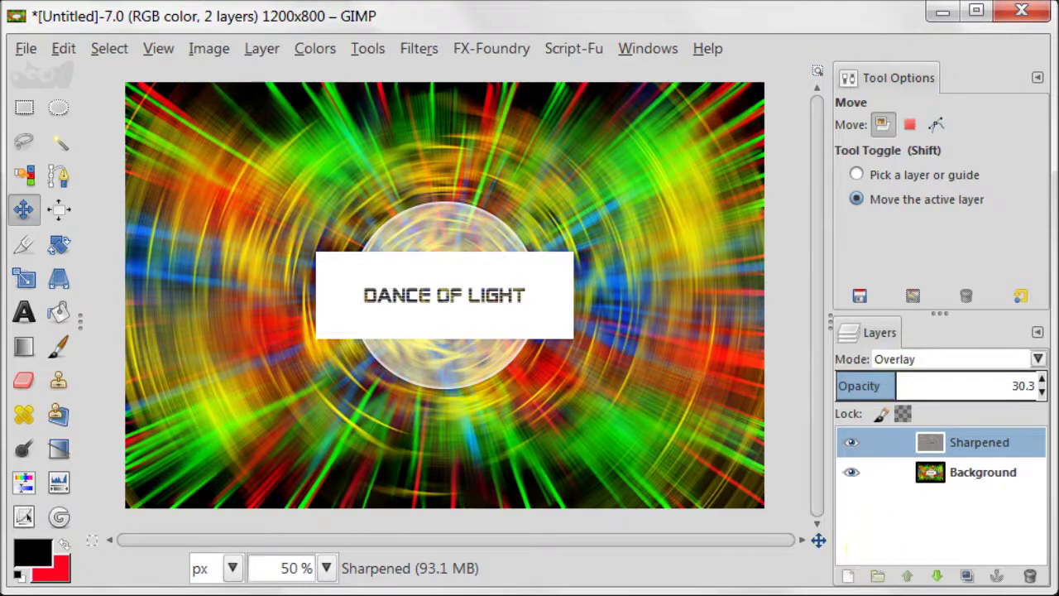
{"action": "left_click", "coordinate": [208, 48]}
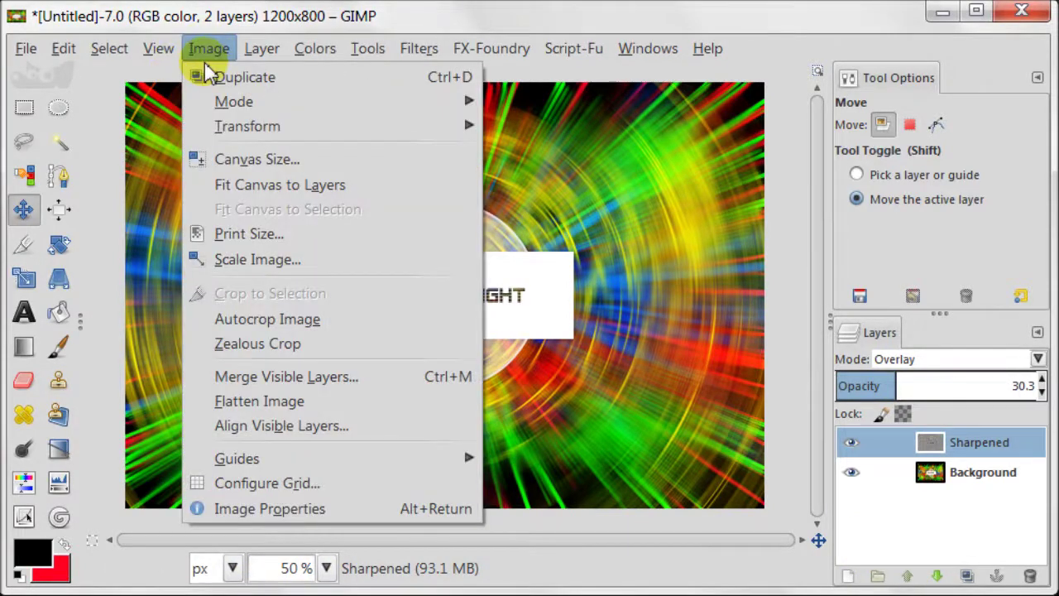
{"action": "left_click", "coordinate": [378, 405]}
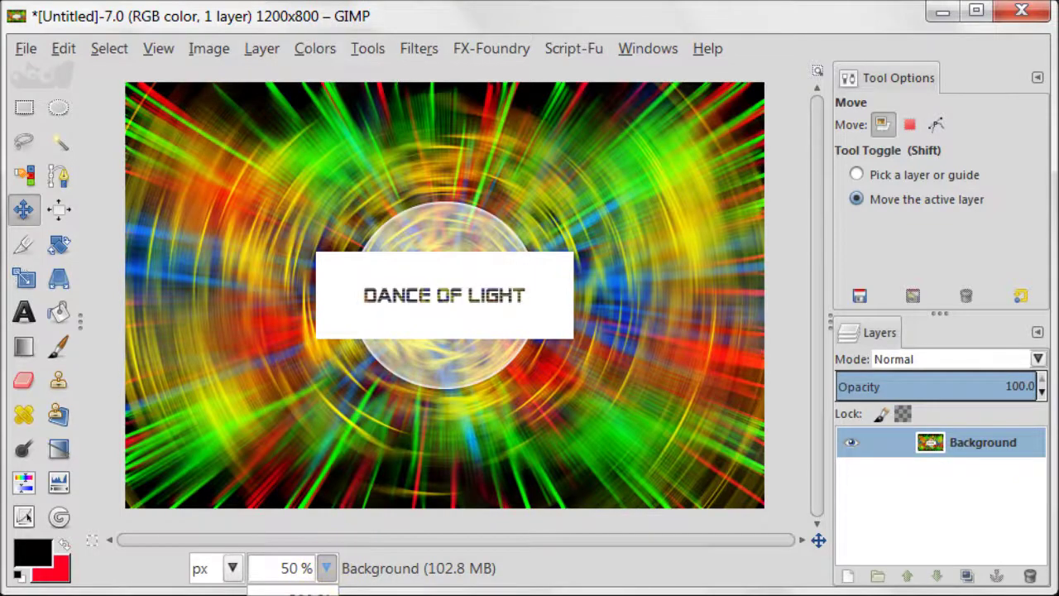
{"action": "key", "text": "1"}
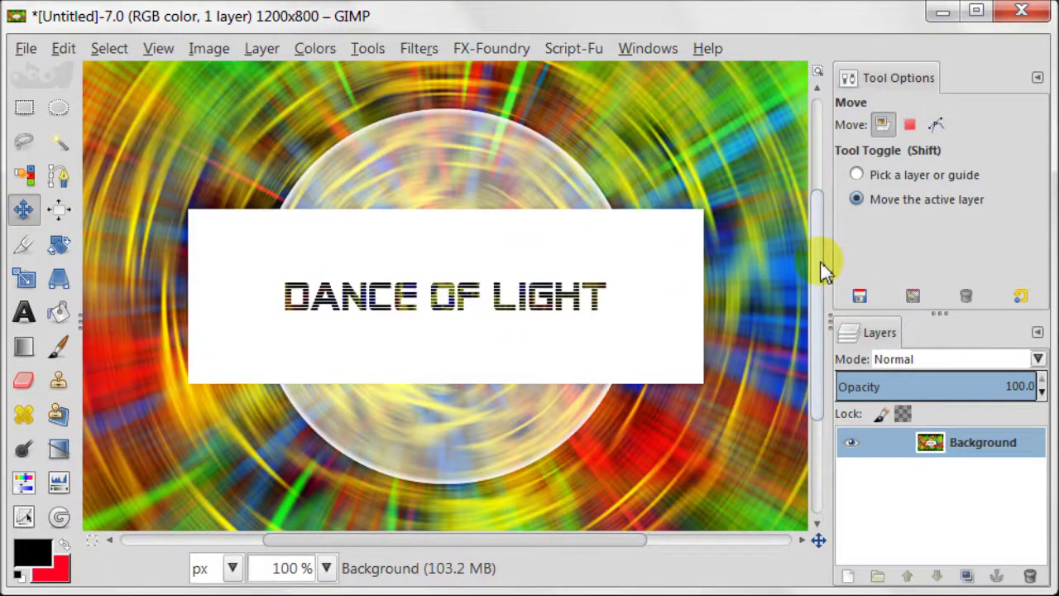
Pan around the 100% view to inspect the DANCE OF LIGHT banner and light burst
{"action": "left_click_drag", "start_coordinate": [822, 264], "coordinate": [825, 406]}
{"action": "left_click_drag", "start_coordinate": [604, 546], "coordinate": [366, 555]}
{"action": "left_click_drag", "start_coordinate": [819, 397], "coordinate": [844, 141]}
{"action": "left_click_drag", "start_coordinate": [335, 538], "coordinate": [501, 581]}
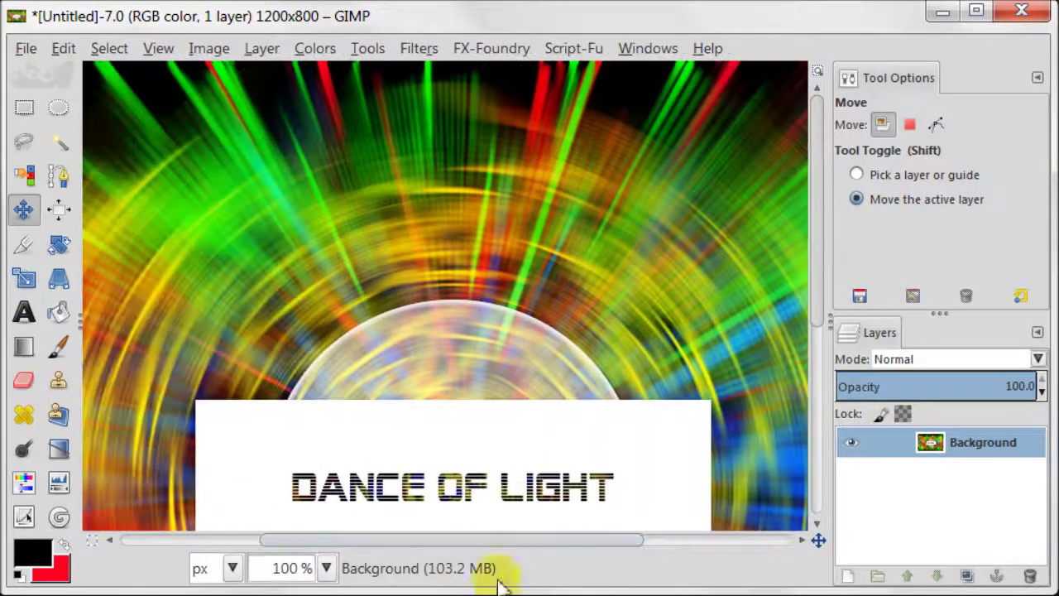
{"action": "left_click_drag", "start_coordinate": [818, 276], "coordinate": [822, 378]}
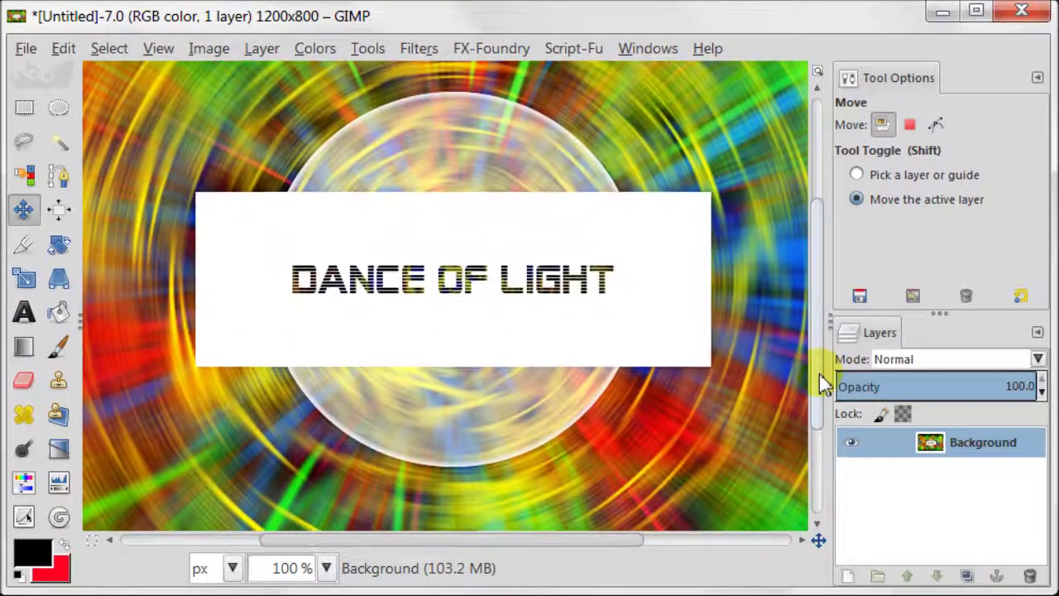